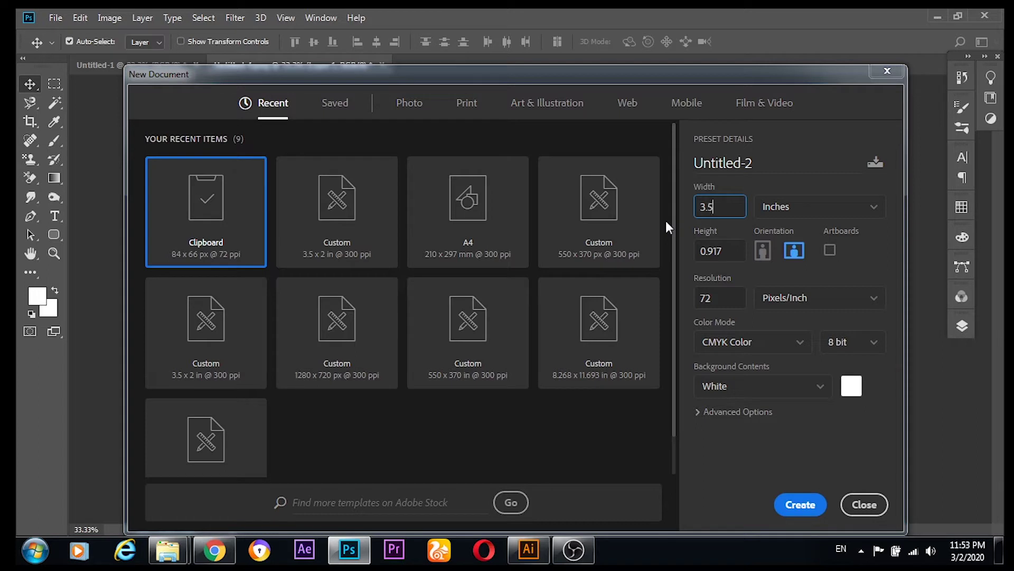
Step: Create a 3.5 × 2 inch document at 300 ppi in CMYK Color
click(738, 250)
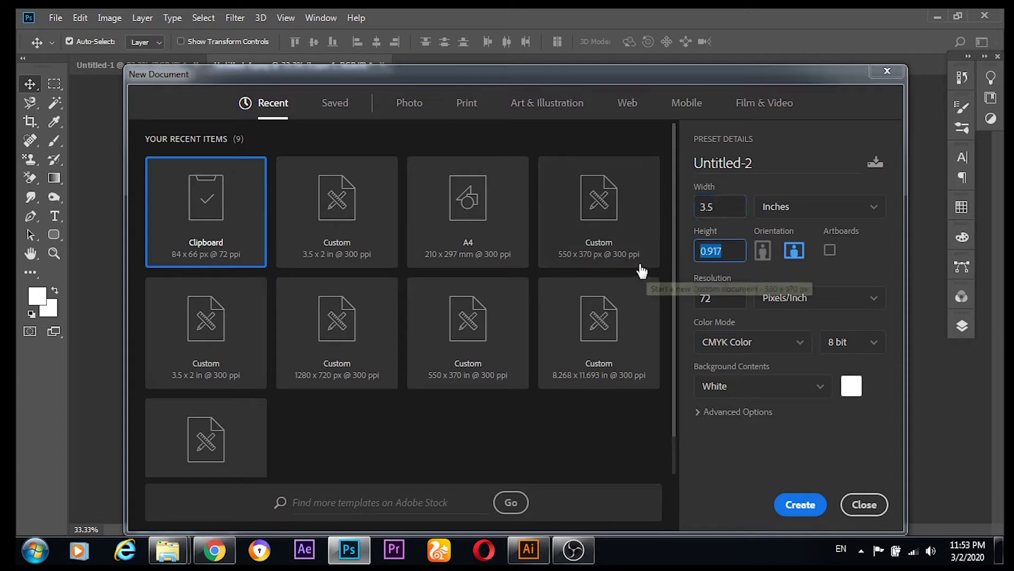
text(2)
click(728, 296)
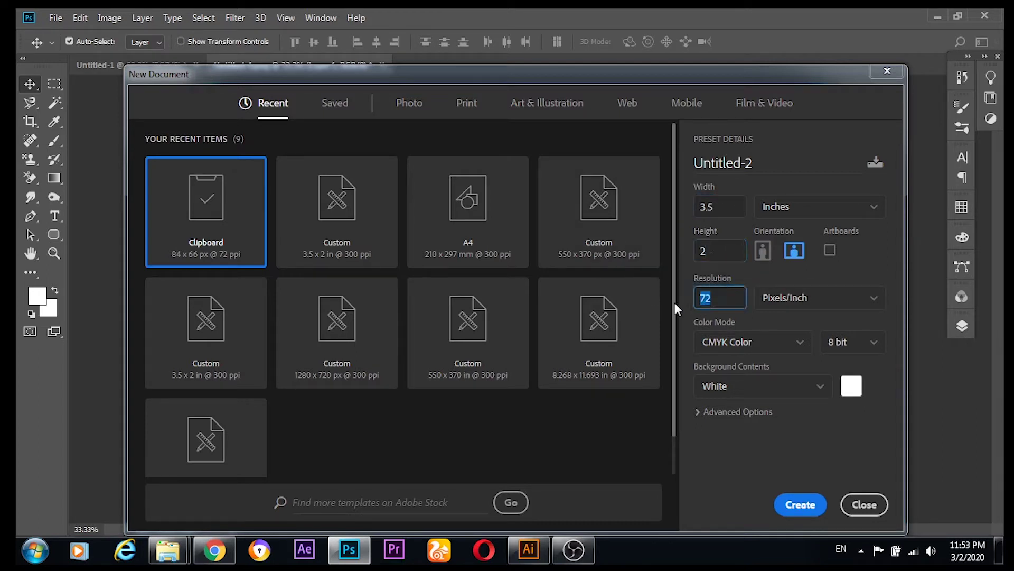
text(300)
click(794, 342)
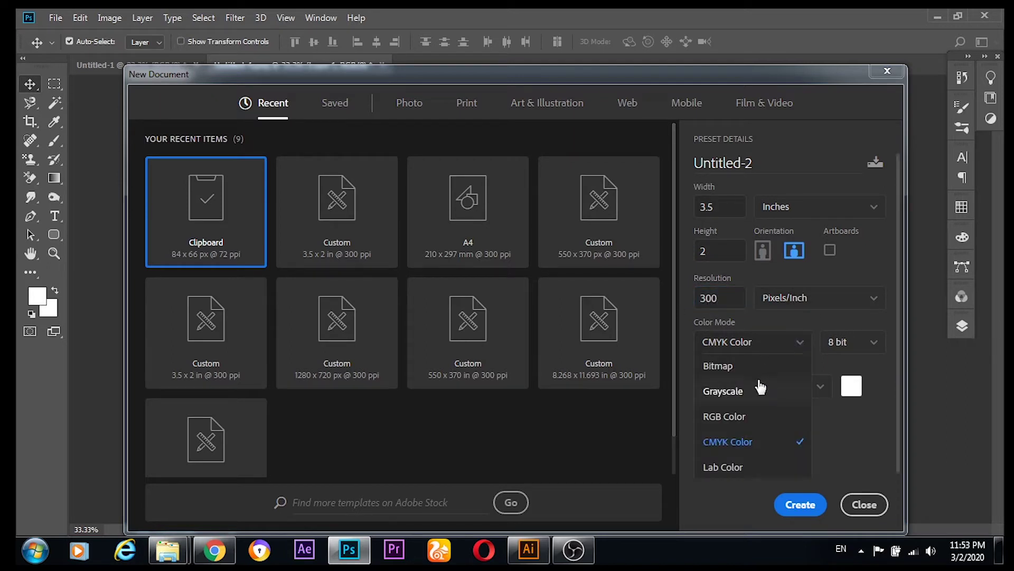
click(740, 442)
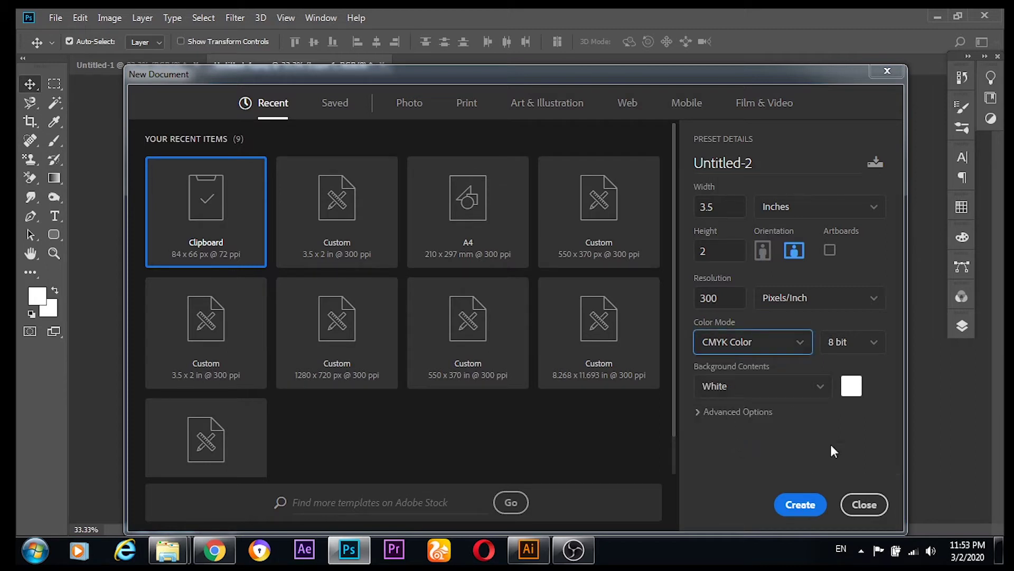
click(800, 505)
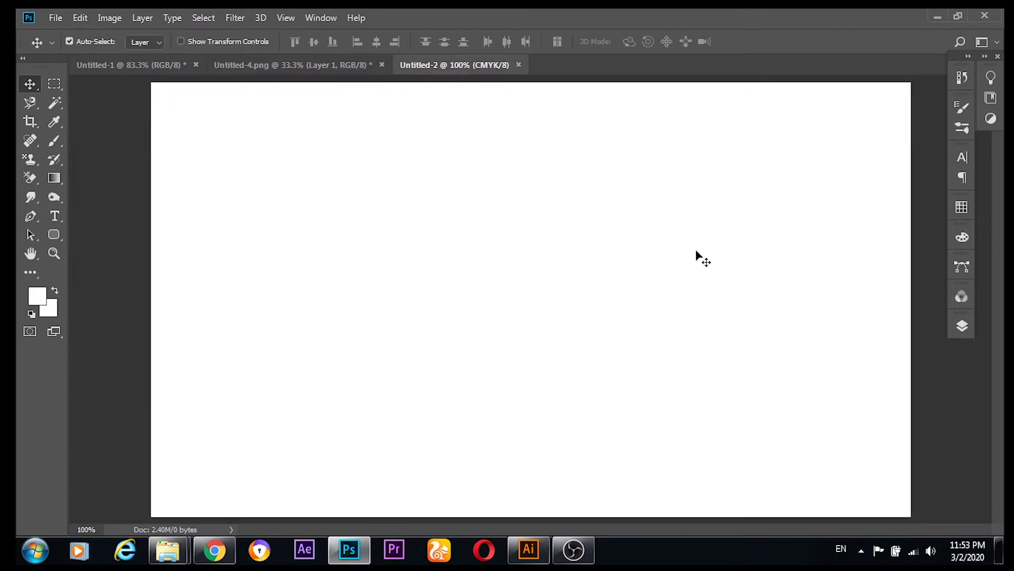
Step: Select the Rounded Rectangle Tool and add an empty Layer 1 above Background
scroll(690, 252, down, 1)
scroll(689, 252, down, 1)
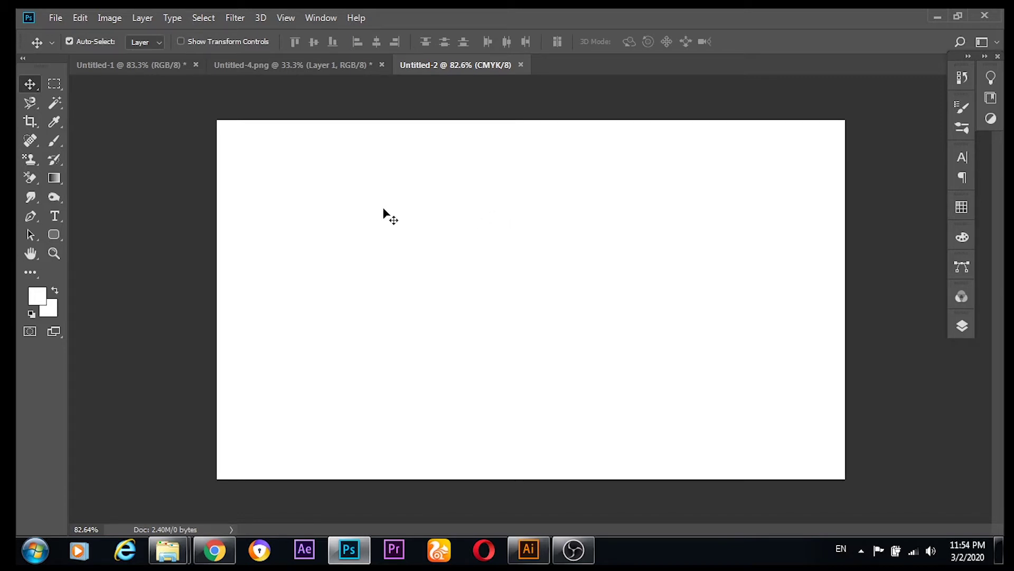
click(57, 233)
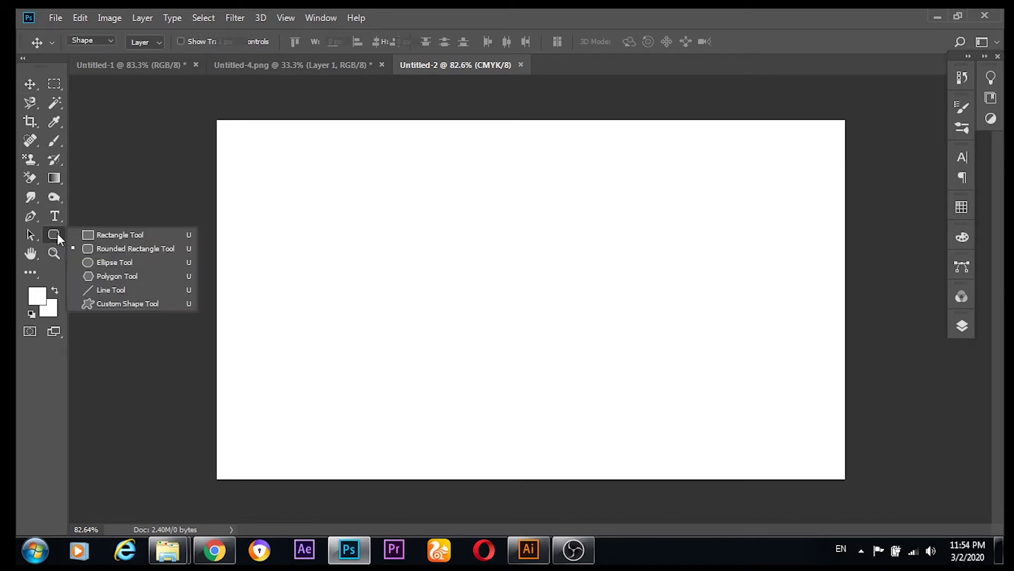
click(113, 249)
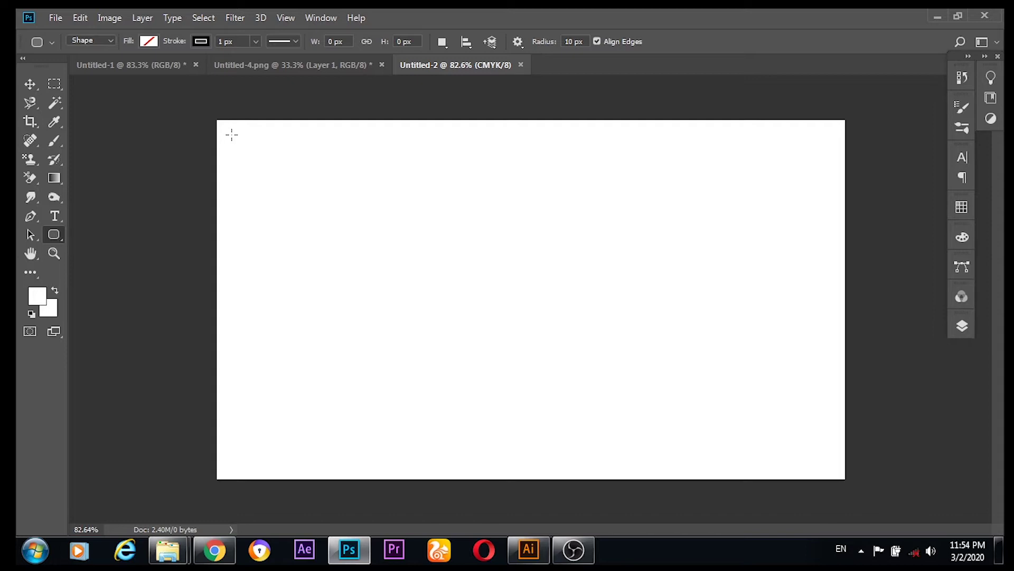
click(967, 323)
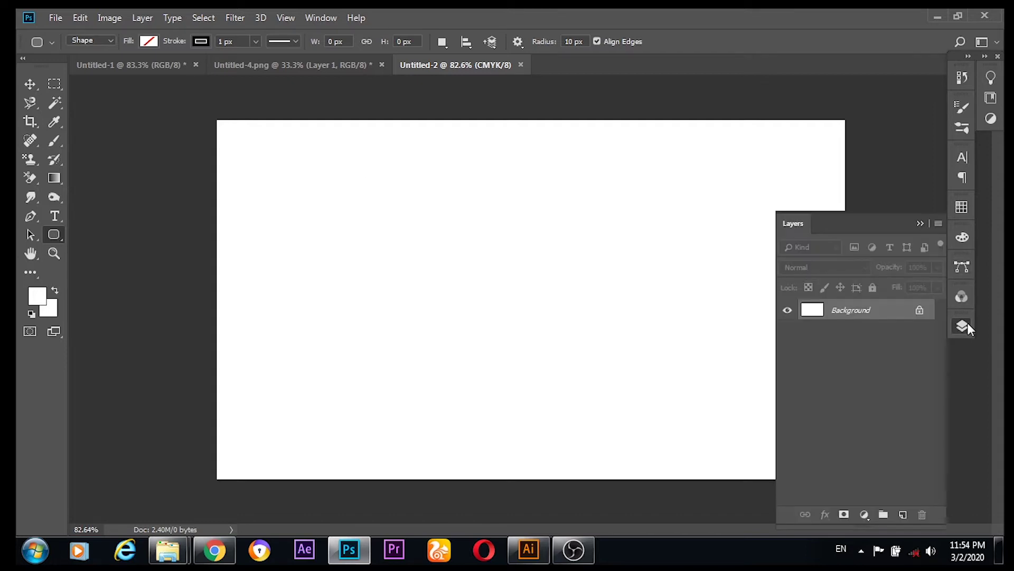
click(904, 515)
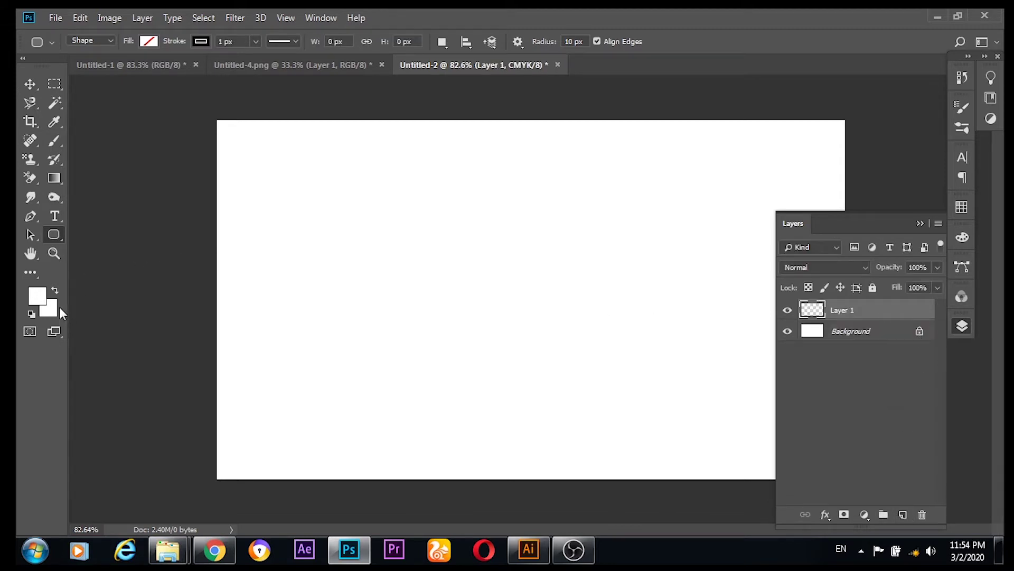
Step: Open the foreground Color Picker and copy hex #BAC9FF from the colour website
click(33, 300)
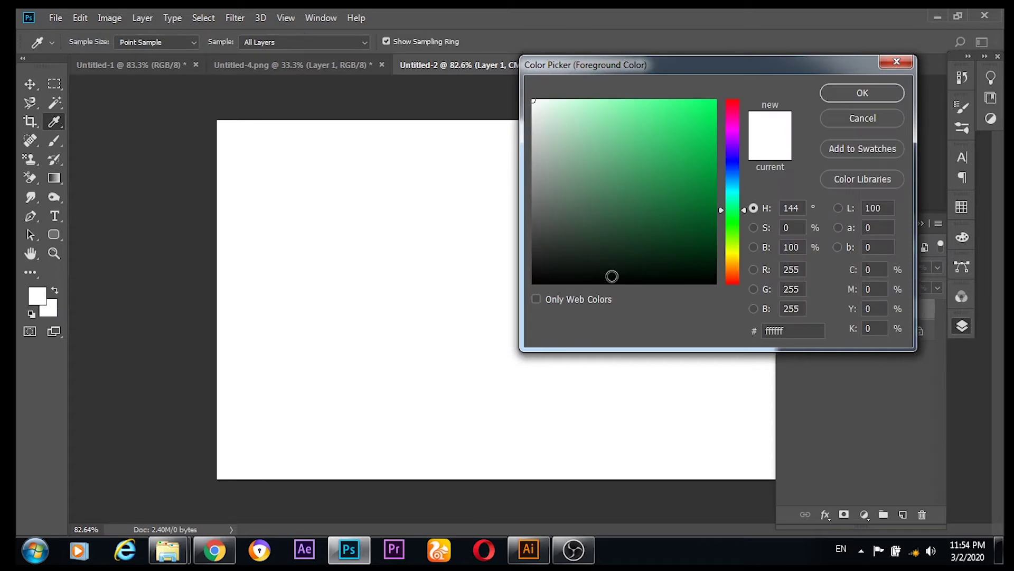
click(214, 550)
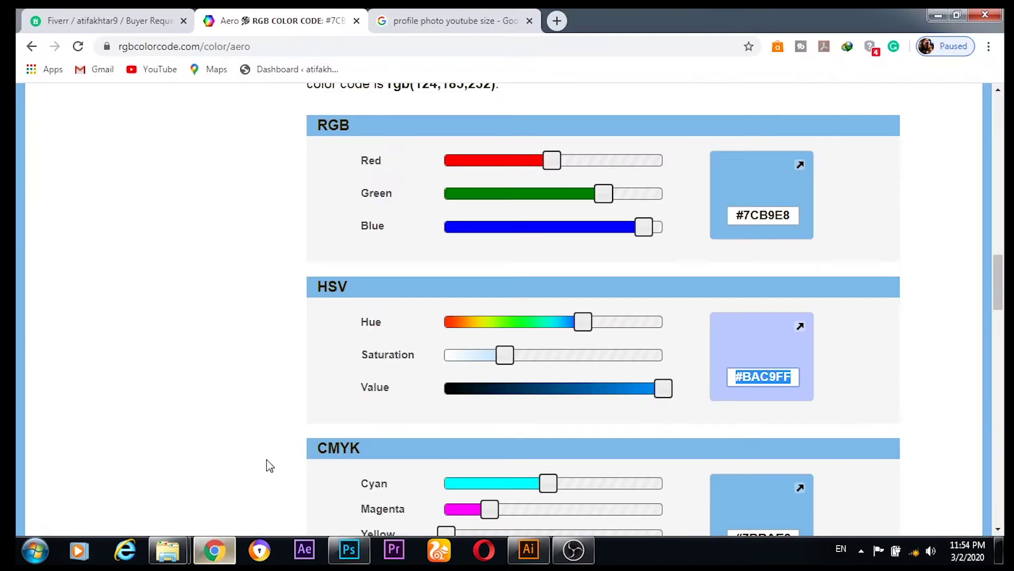
right_click(780, 376)
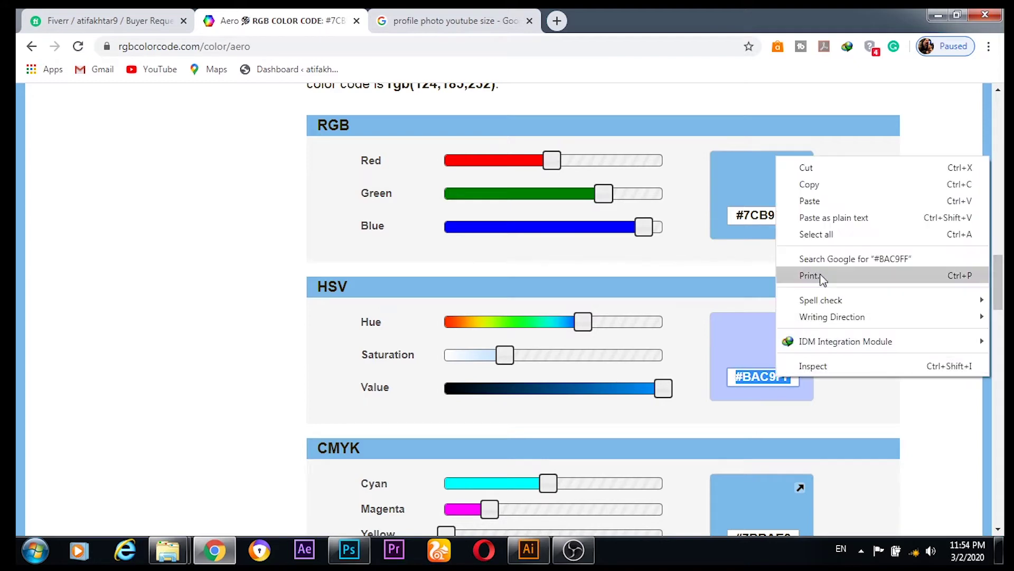
click(809, 184)
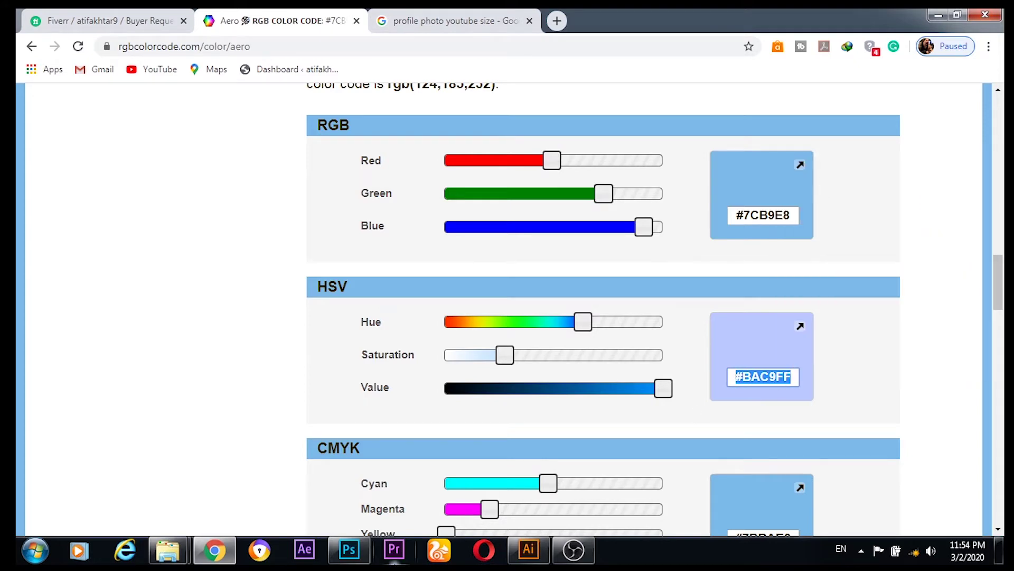
click(346, 549)
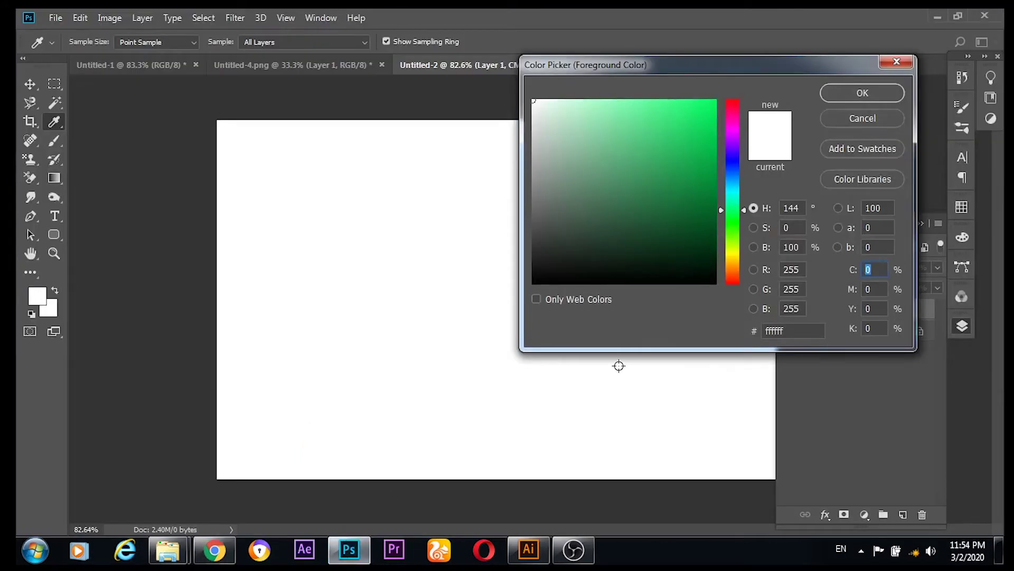
Step: Paste #BAC9FF as the foreground colour and fill Layer 1 with it
drag(789, 330, 767, 328)
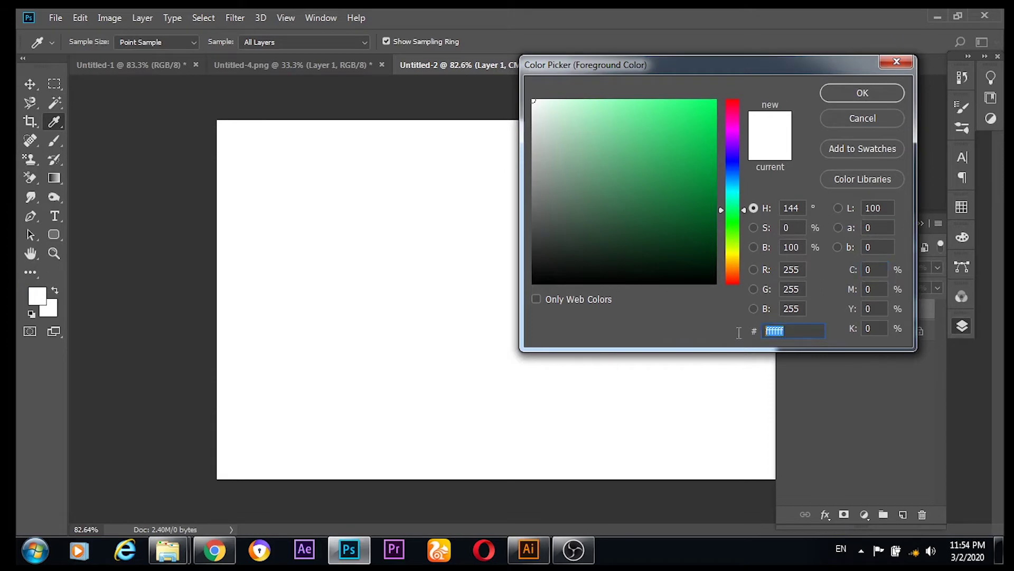
right_click(774, 329)
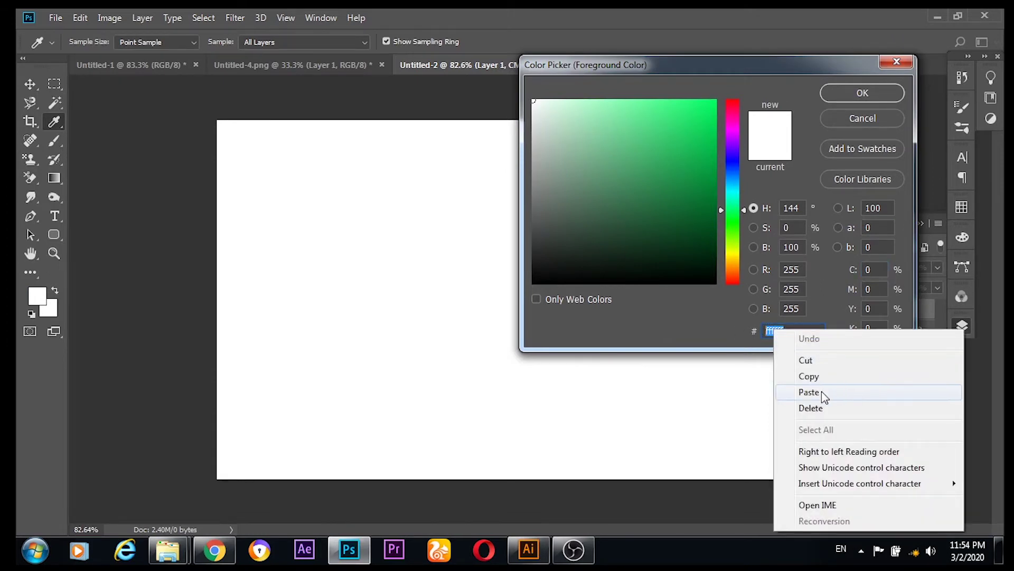
click(822, 393)
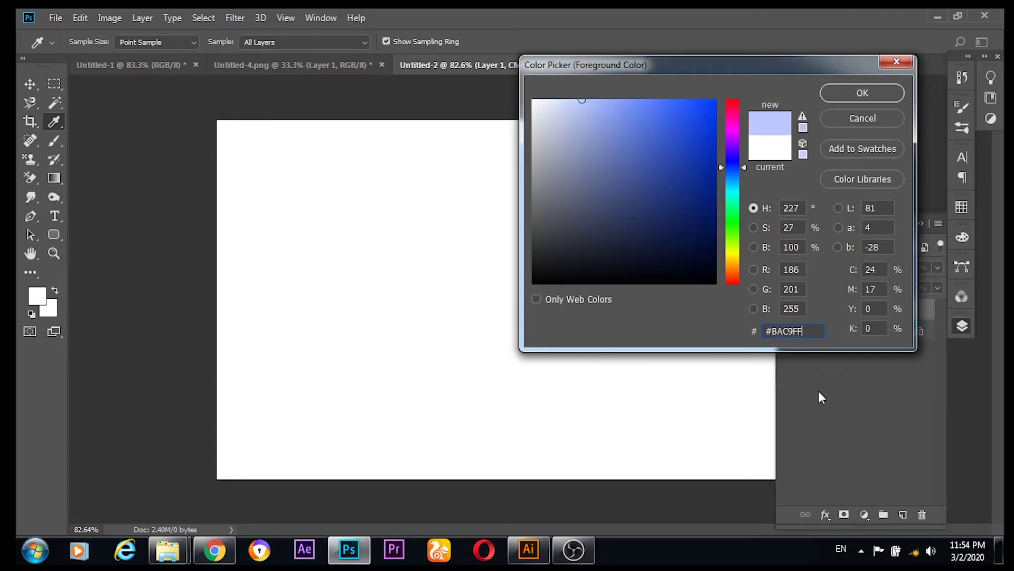
key(u)
click(867, 91)
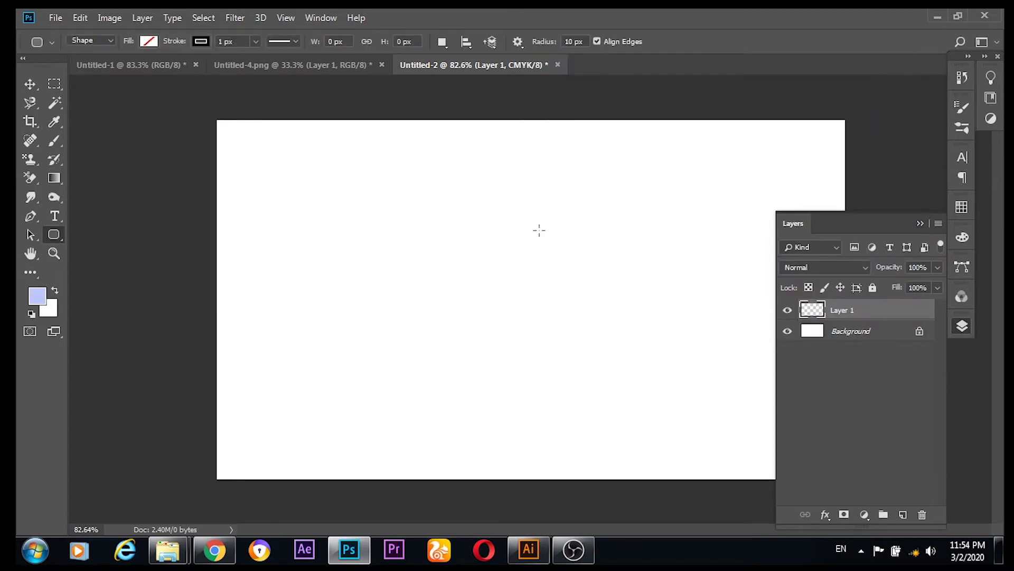
key(alt+BackSpace)
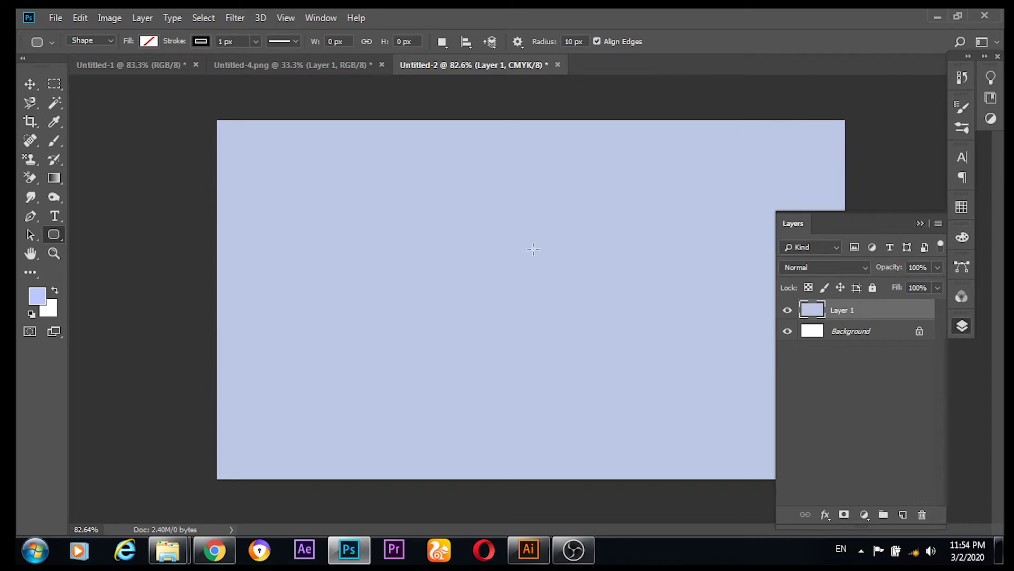
key(v)
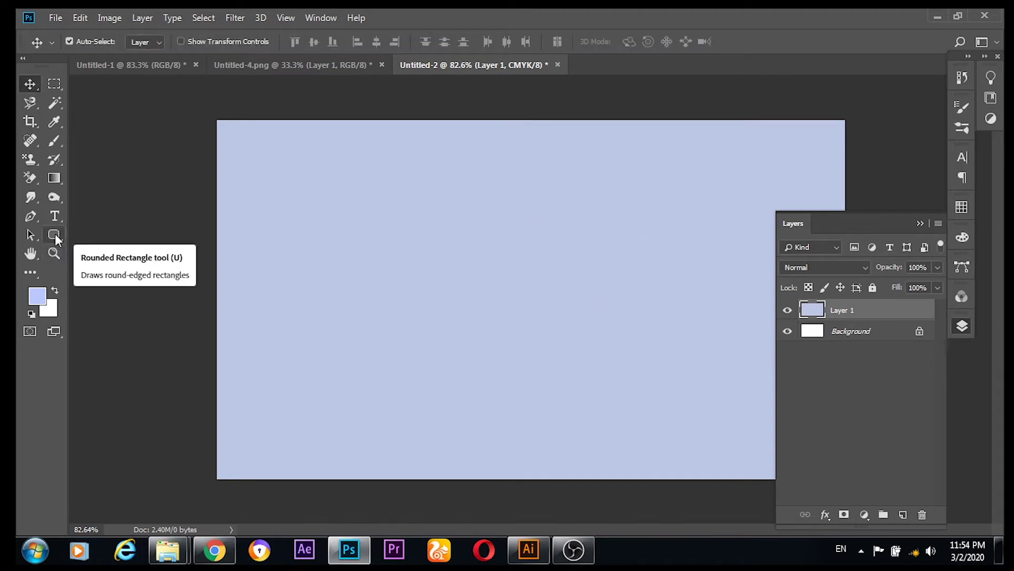
Step: Add Layer 2 above Layer 1 and rename it ROUNDED SHAP
click(903, 514)
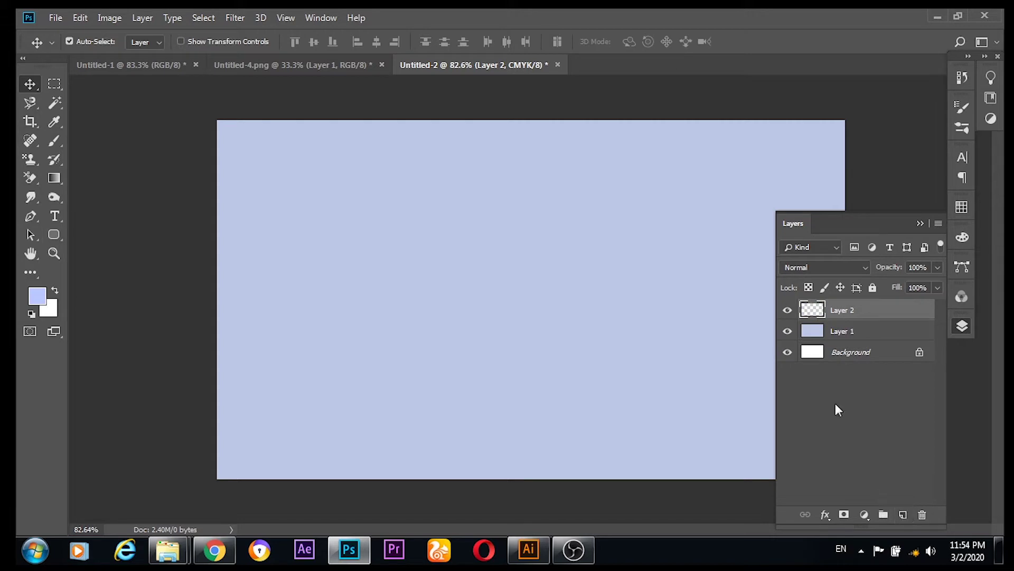
right_click(843, 311)
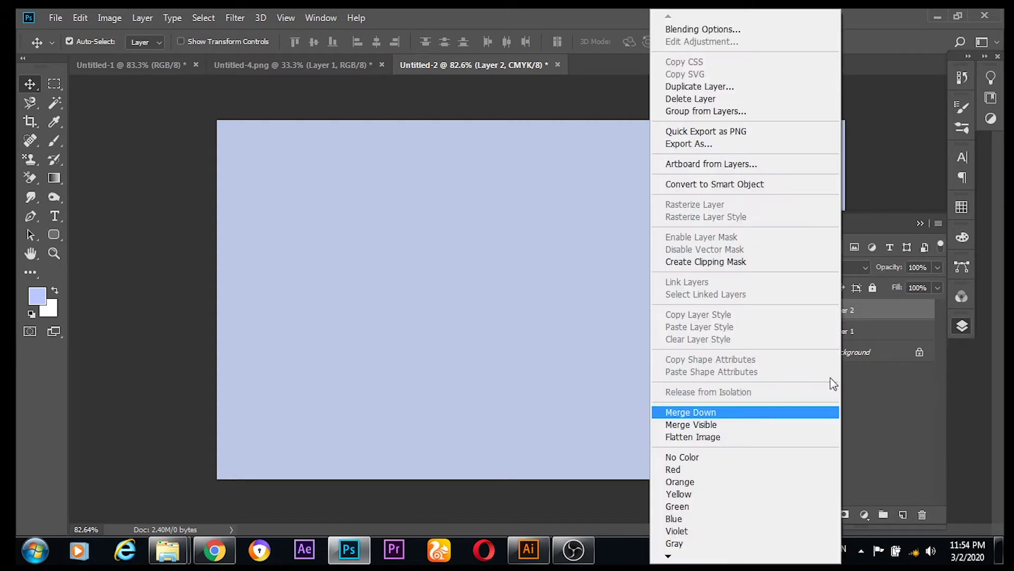
click(854, 311)
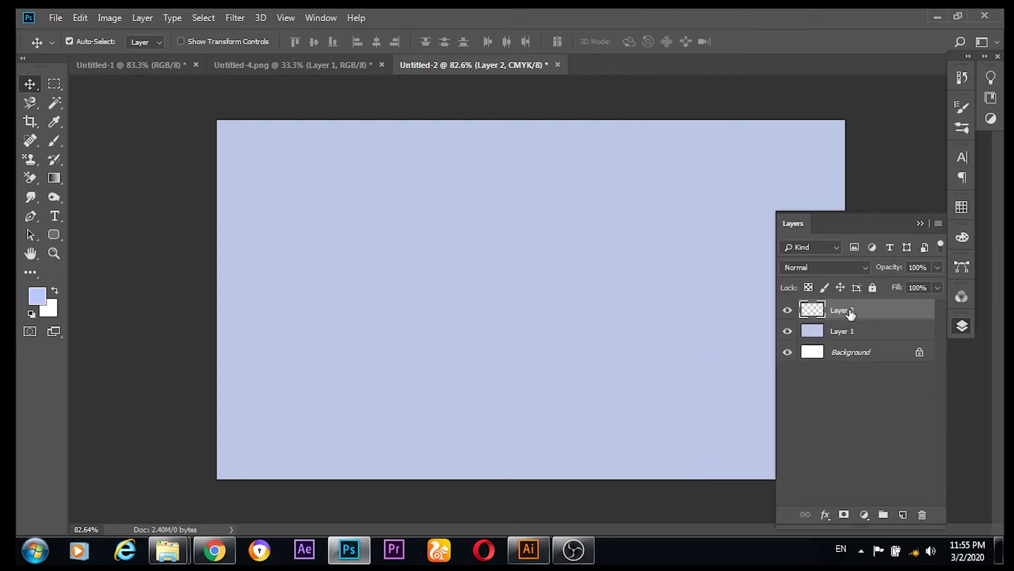
double_click(848, 311)
text(ROUNDED SHAP)
click(591, 247)
click(840, 309)
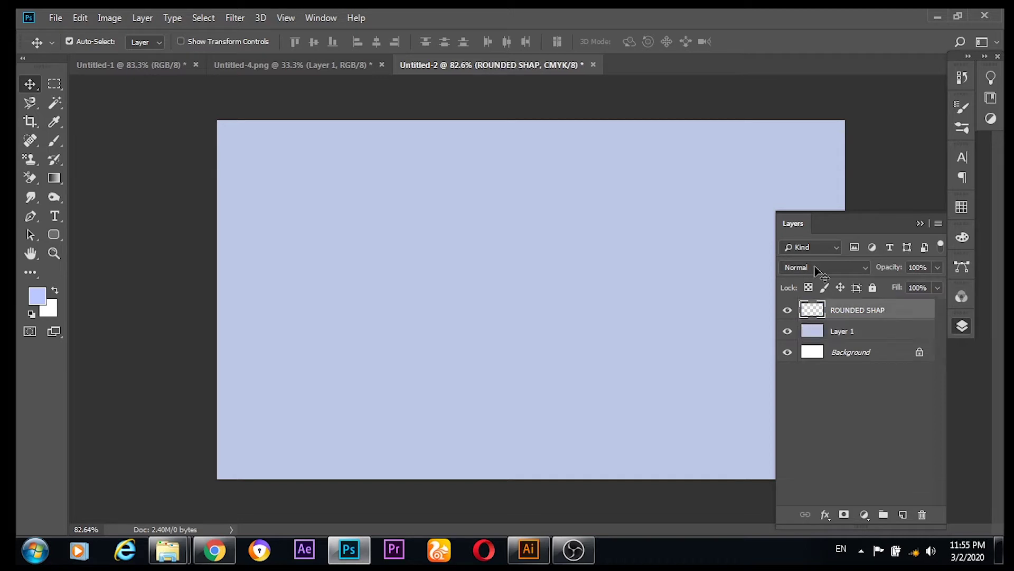
click(58, 236)
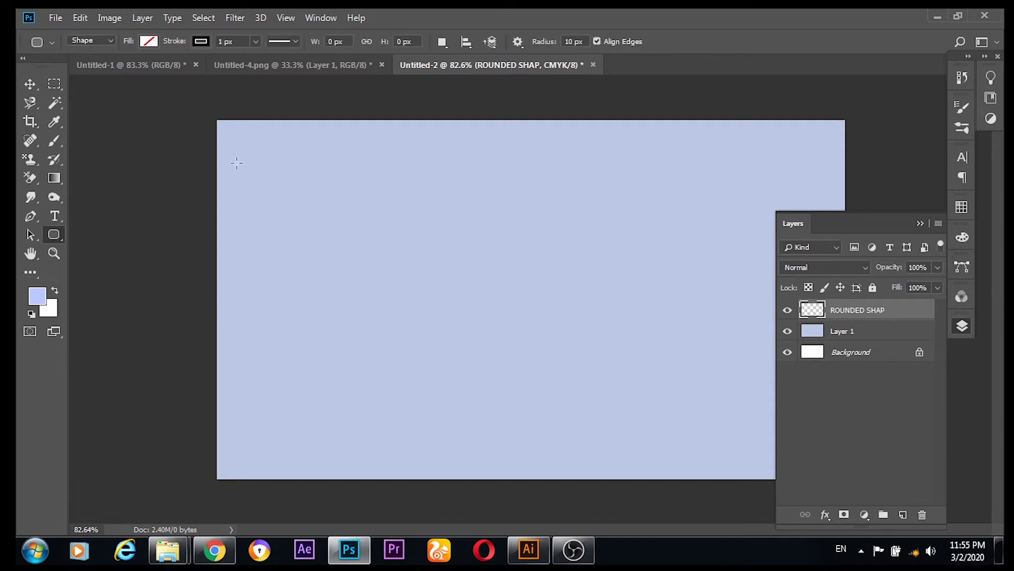
Step: Draw a rounded rectangle over most of the card with yellow fill and no stroke
drag(235, 137, 685, 462)
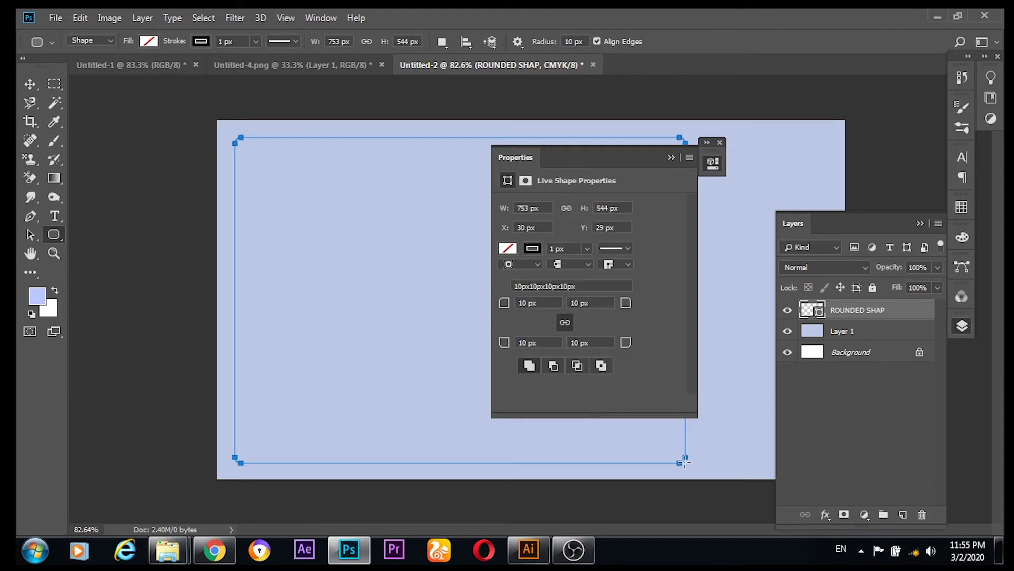
click(506, 248)
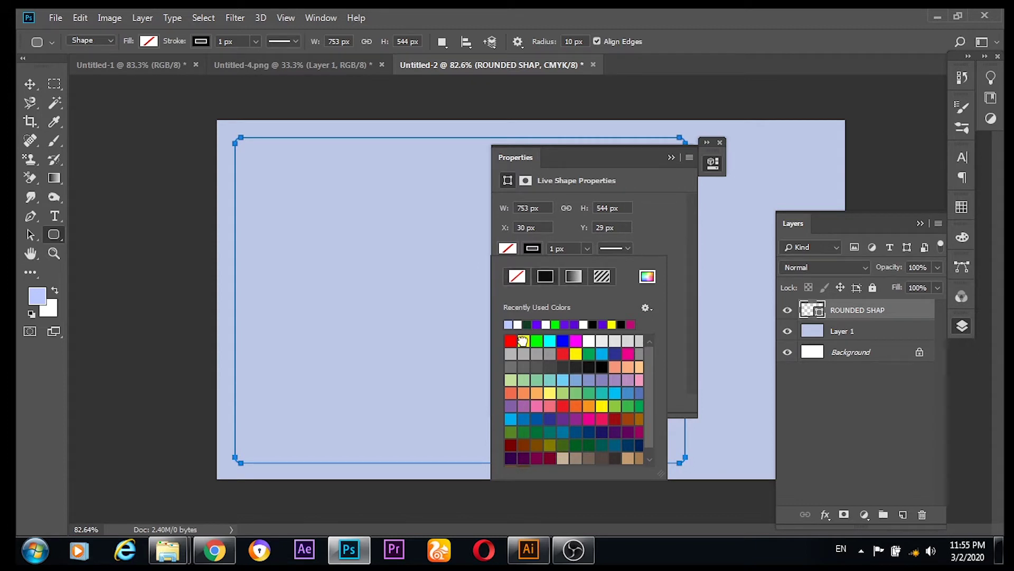
click(524, 341)
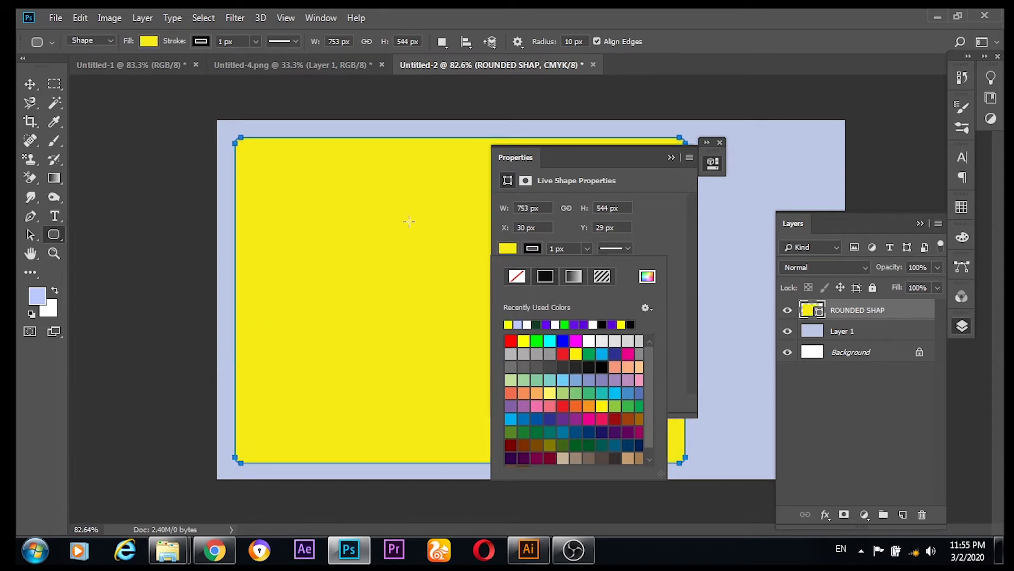
click(531, 249)
click(531, 248)
click(533, 251)
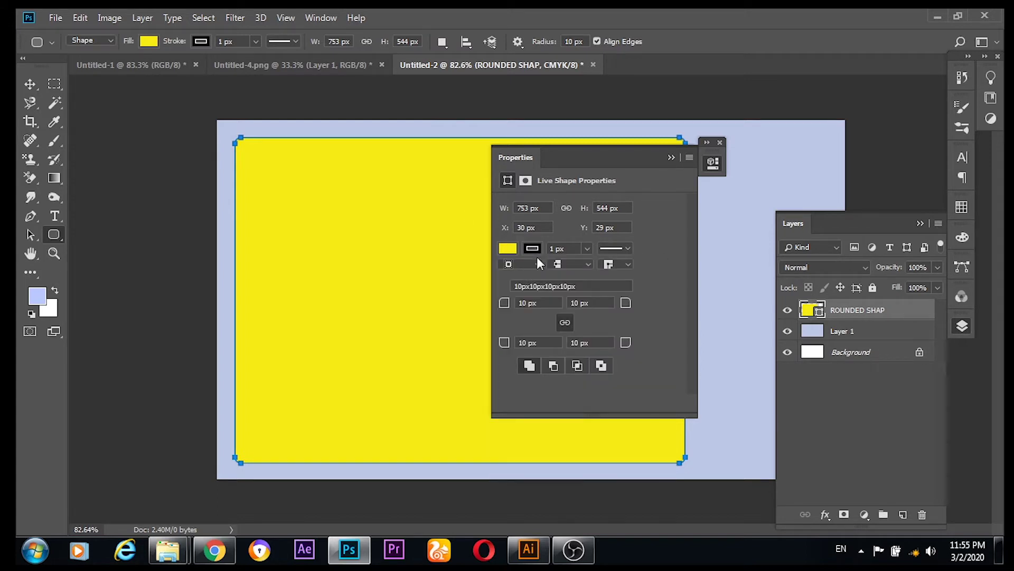
click(534, 249)
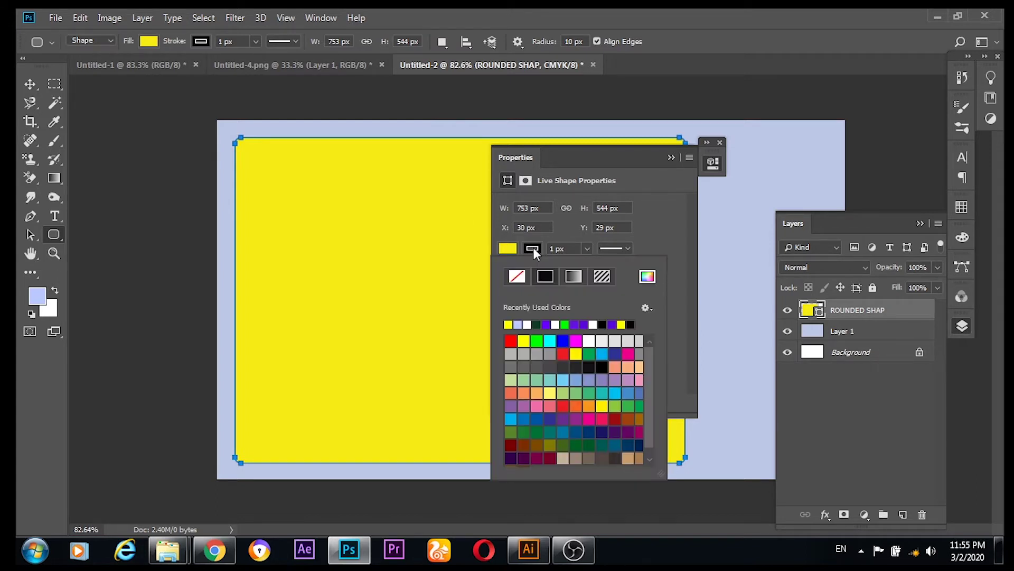
click(517, 278)
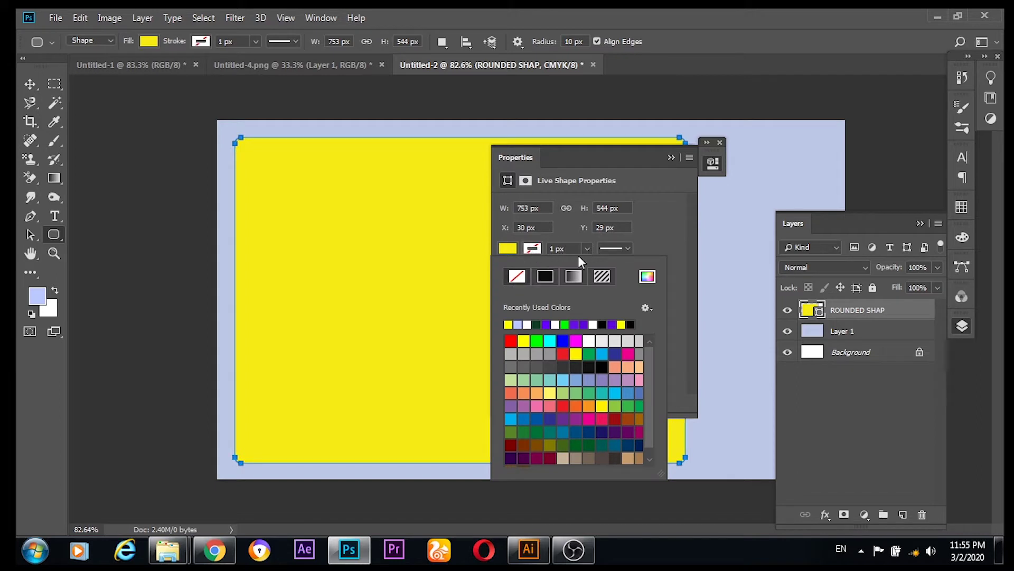
Step: Set all four corner radii of the rectangle to 30 px
click(656, 217)
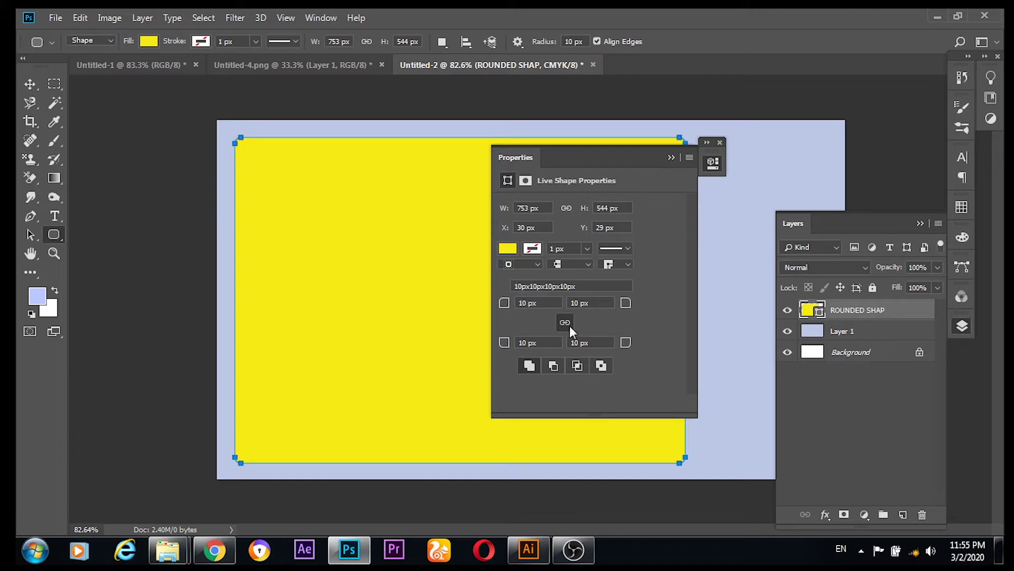
double_click(525, 303)
text(30)
key(Return)
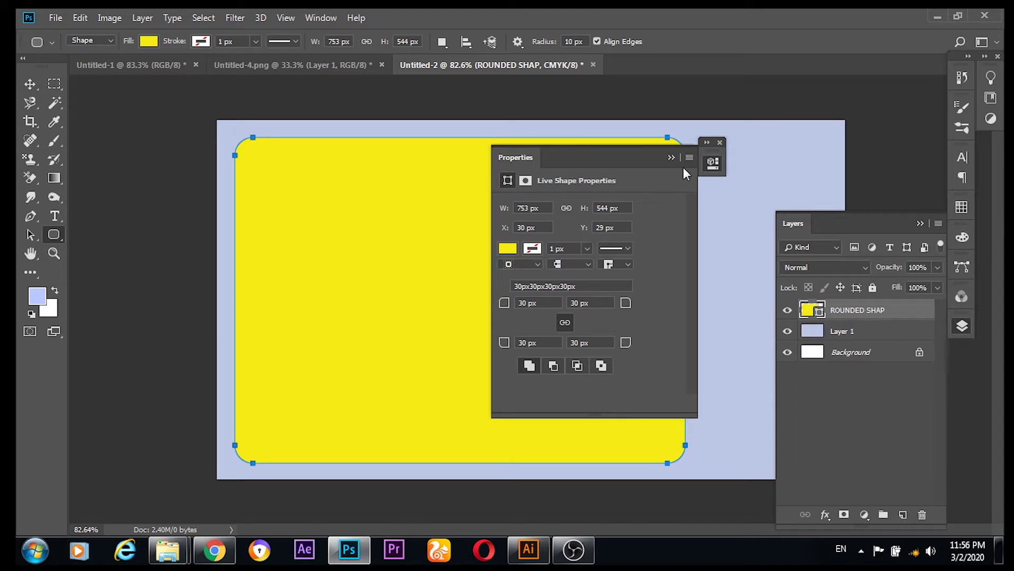
click(672, 158)
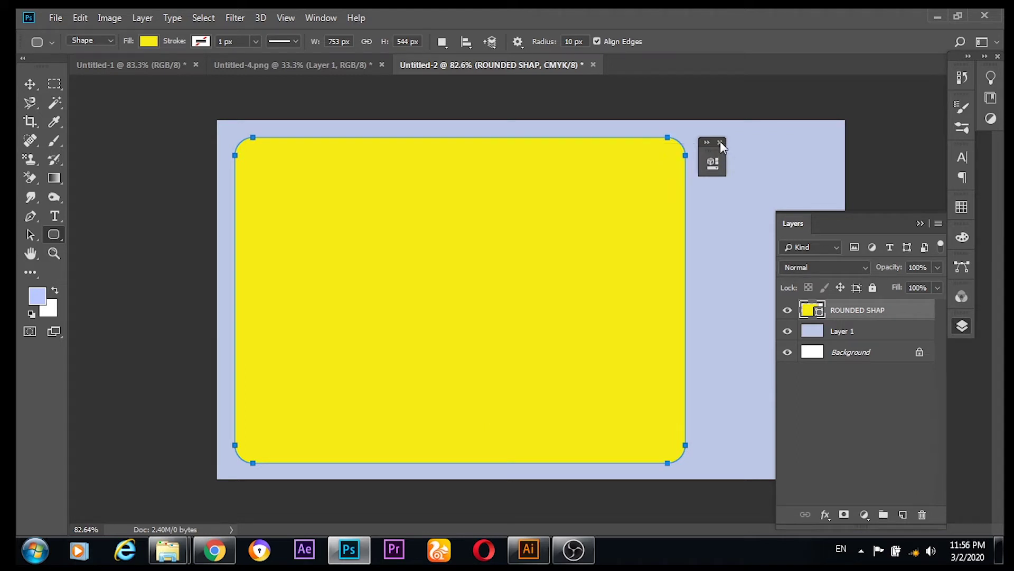
click(30, 84)
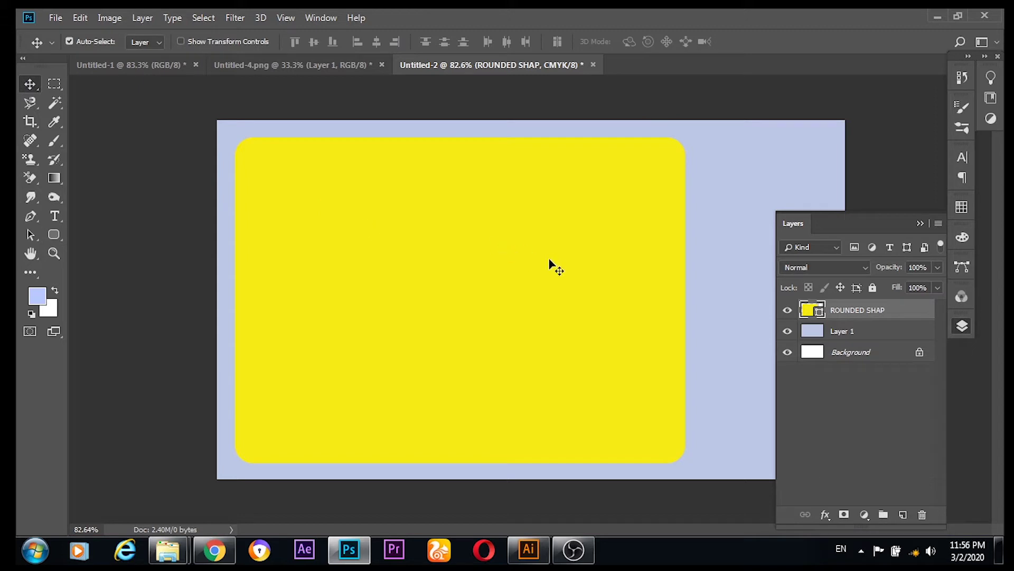
Step: Move the yellow panel left and Alt-drag a copy into the card's right half
drag(552, 265, 317, 257)
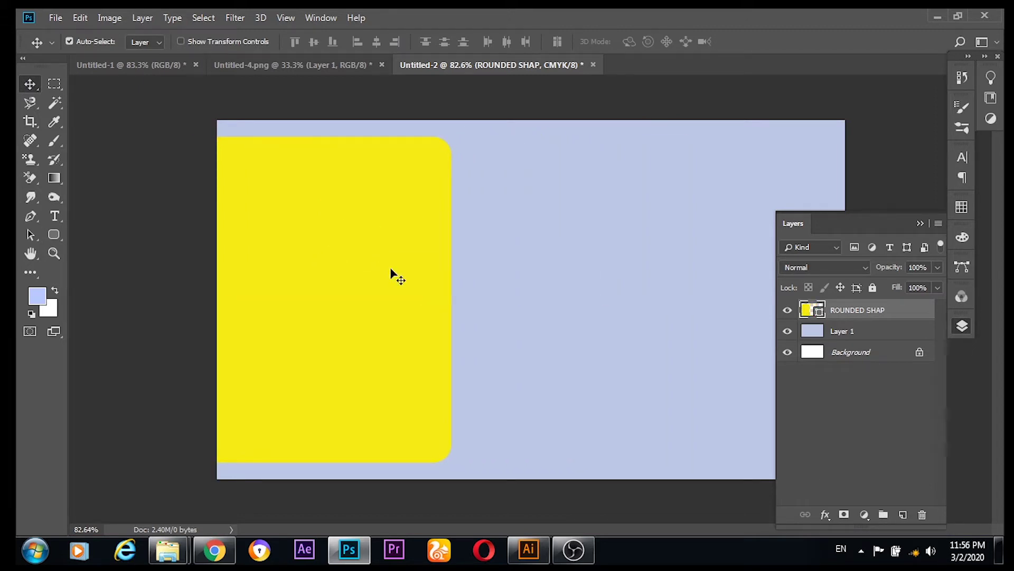
drag(388, 271, 364, 266)
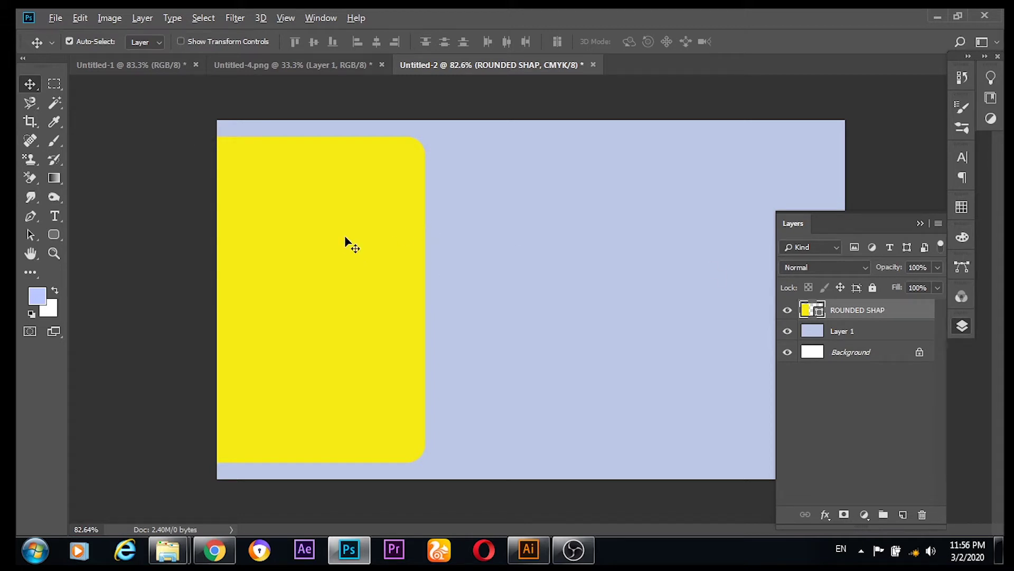
drag(351, 217, 819, 210)
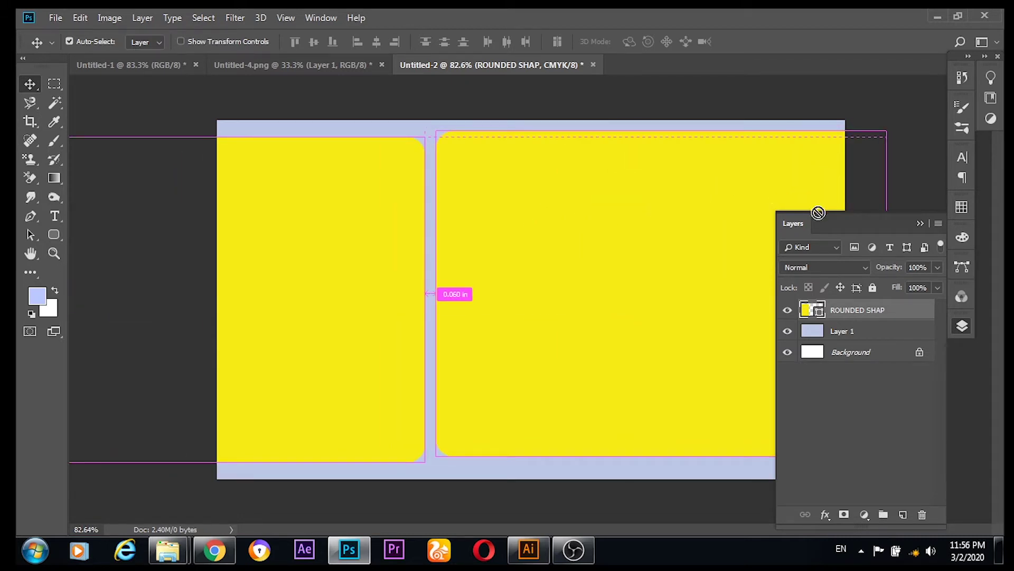
key(ctrl+z)
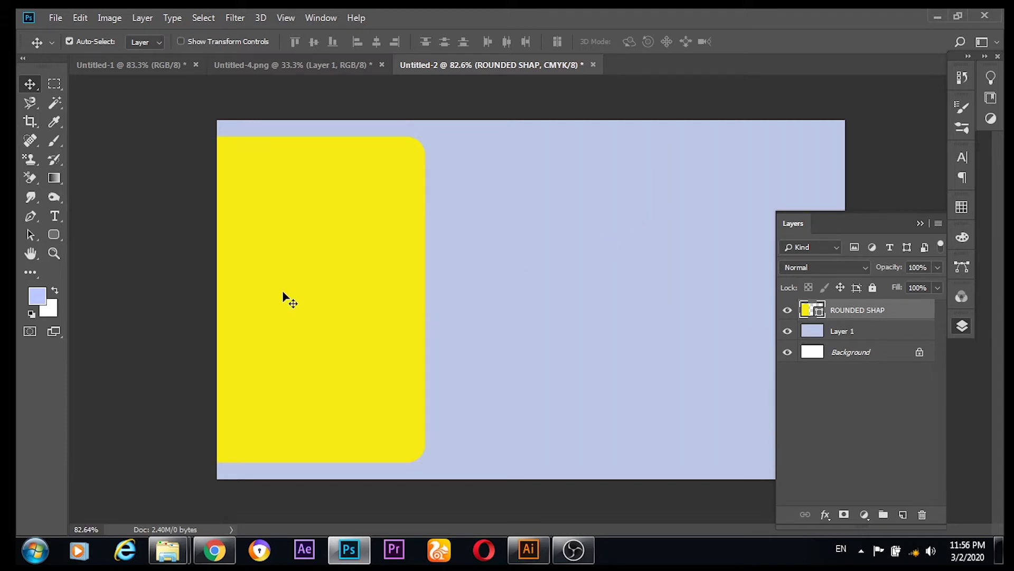
drag(315, 269, 723, 221)
click(921, 223)
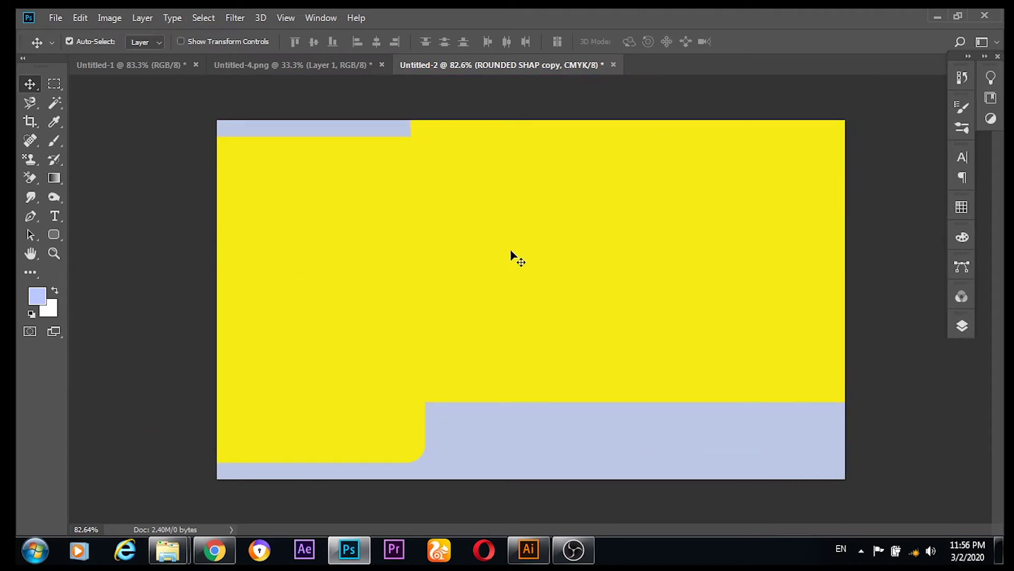
drag(516, 243, 555, 301)
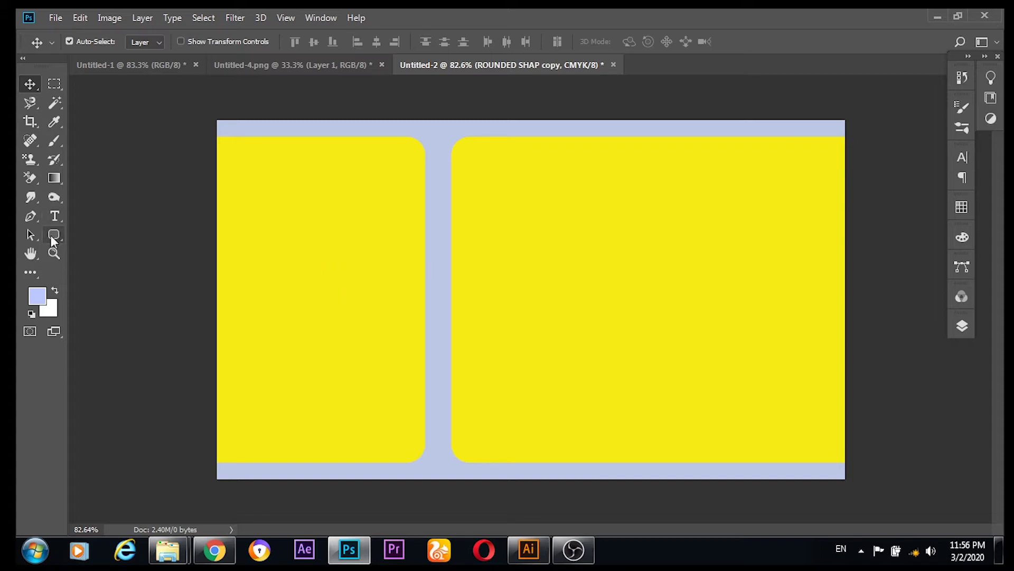
Step: Drag the icons layer from Untitled-4.png into the business card
click(296, 65)
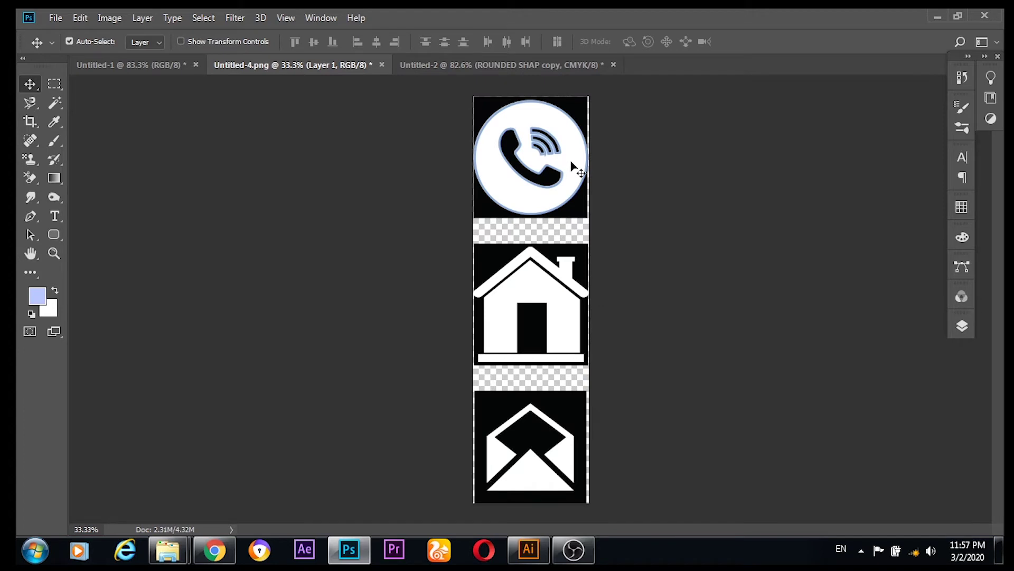
drag(573, 165, 538, 269)
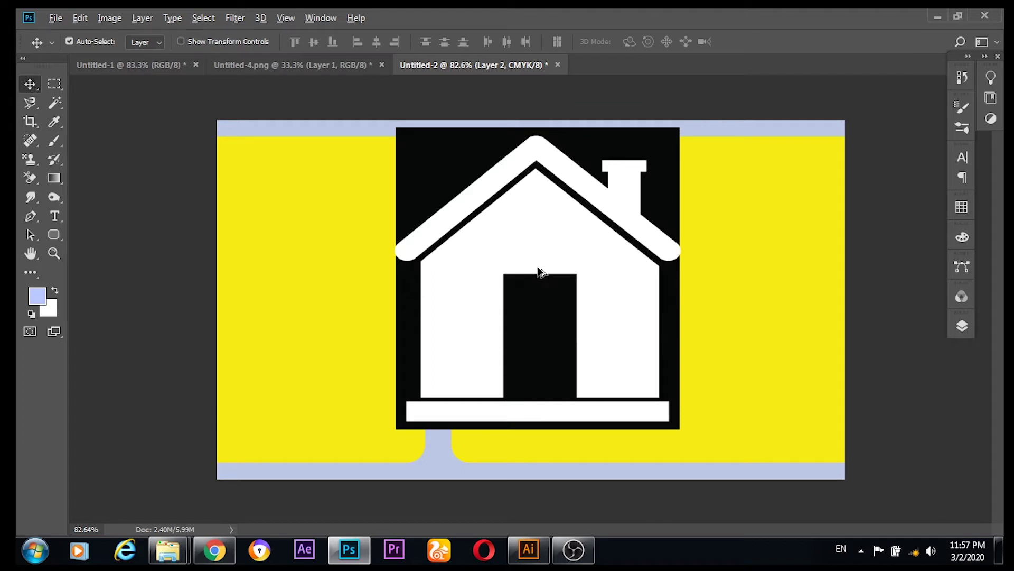
scroll(538, 267, down, 2)
Step: Scale the icons to about 22% and place them on the wide right yellow panel
key(ctrl+t)
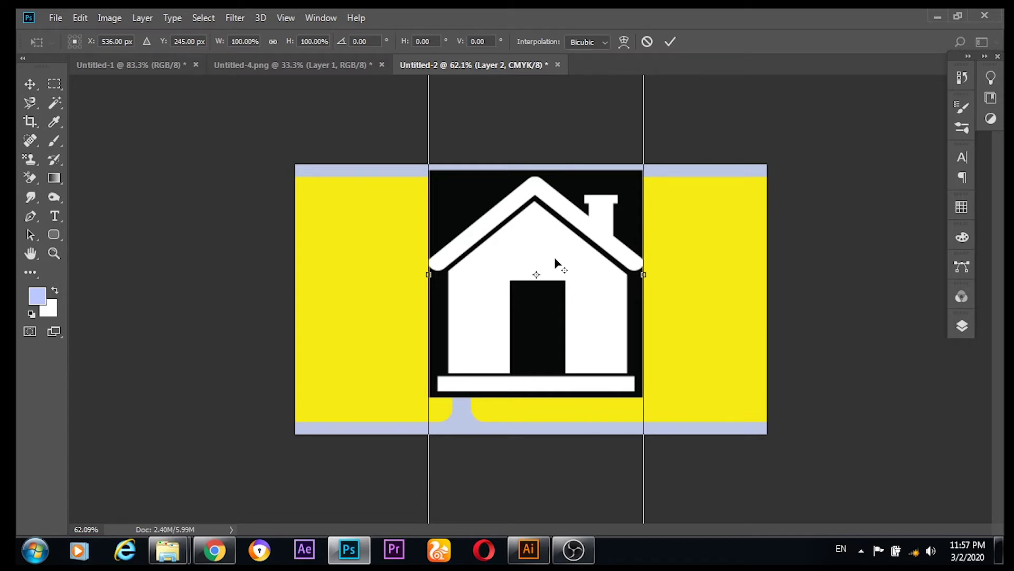
scroll(553, 259, down, 3)
scroll(555, 259, down, 1)
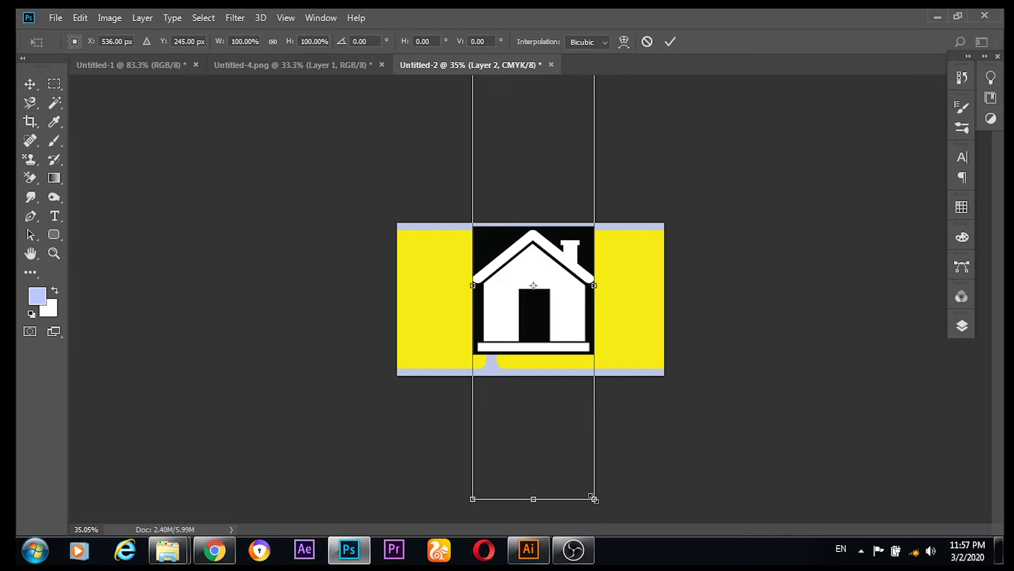
drag(594, 498, 571, 324)
scroll(574, 328, down, 1)
scroll(574, 328, up, 2)
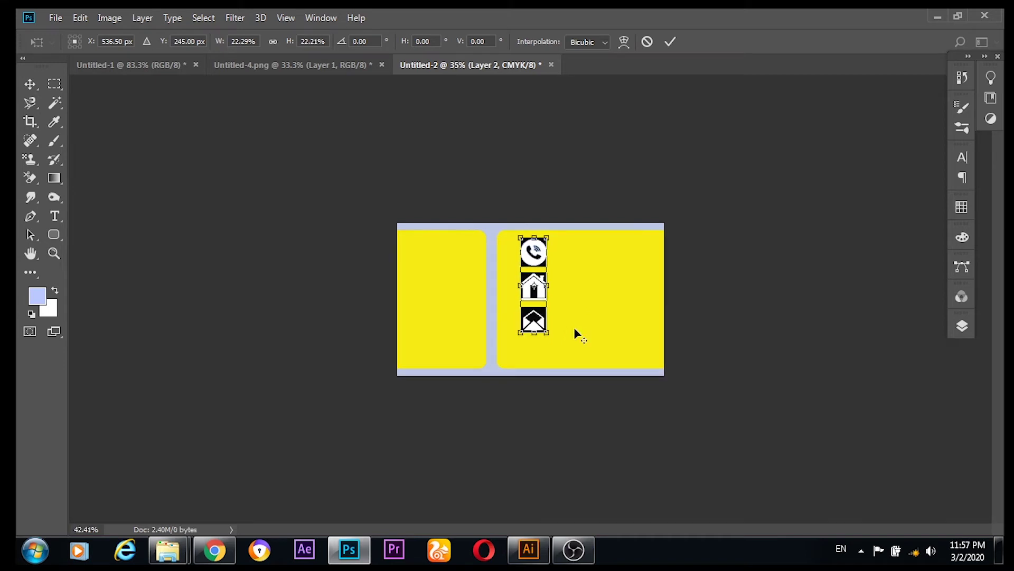
scroll(574, 327, up, 3)
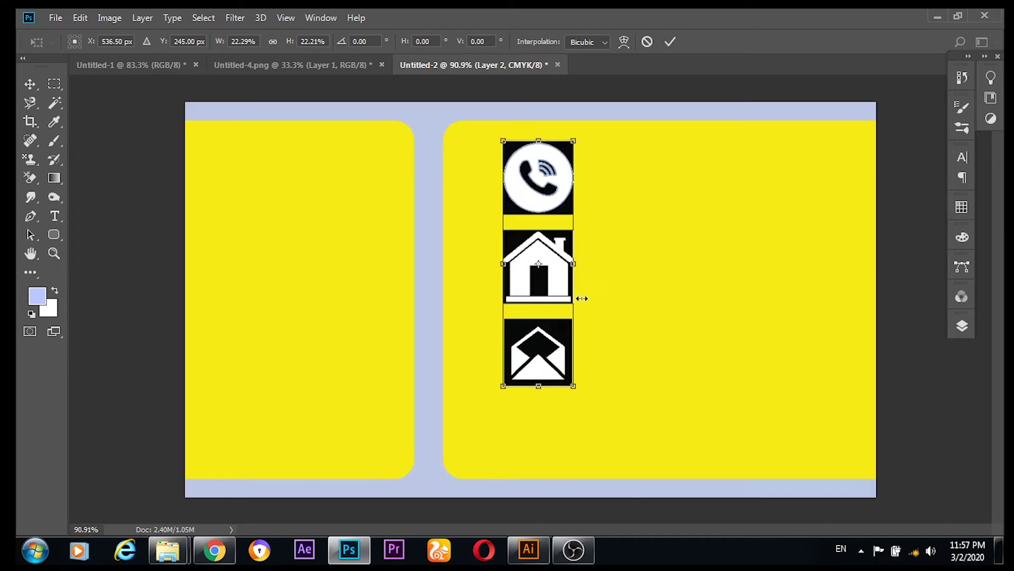
drag(562, 290, 550, 312)
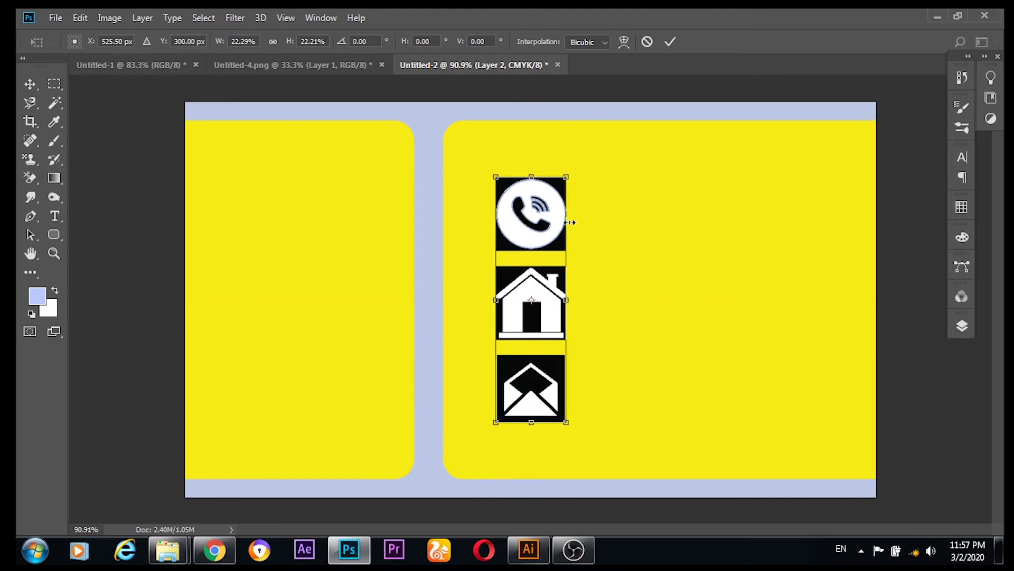
click(669, 42)
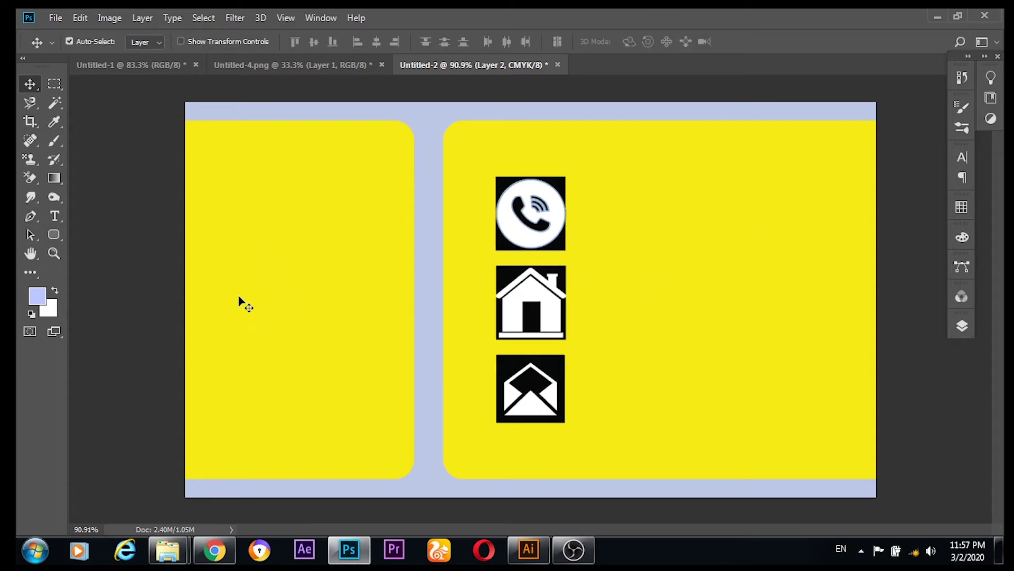
Step: Select and copy the D&C logo in Illustrator, then return to Photoshop
mouse_move(531, 561)
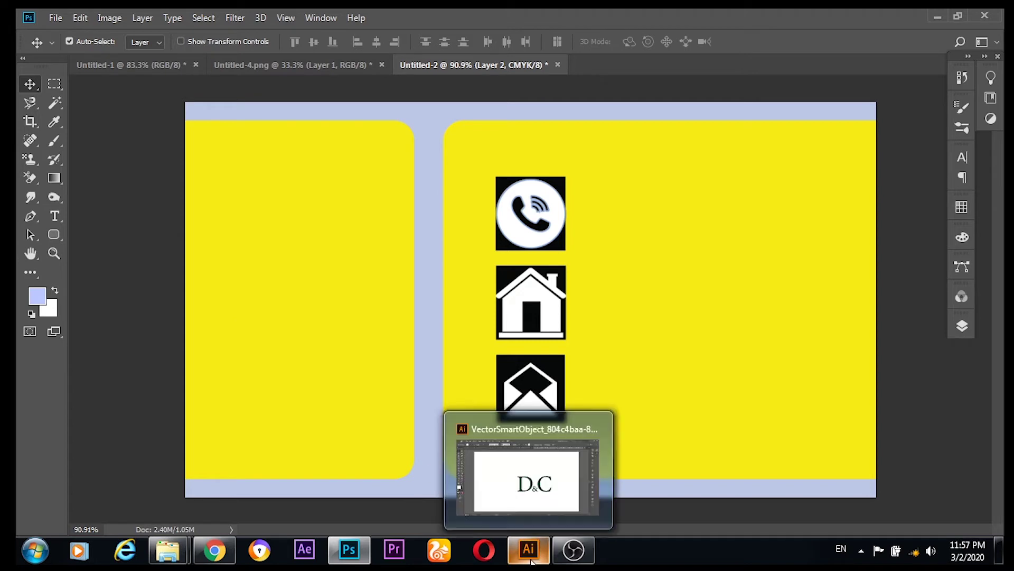
click(474, 498)
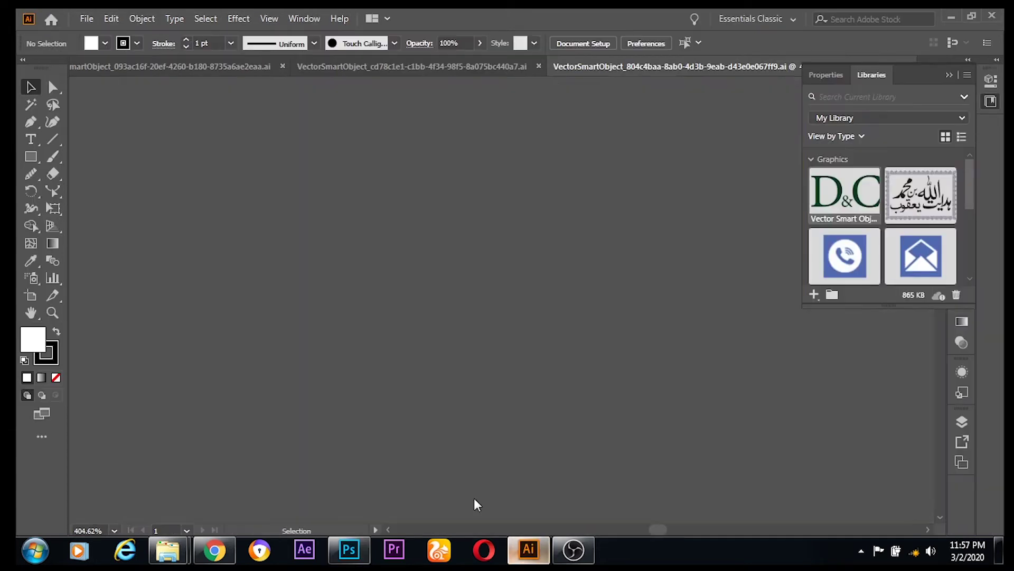
drag(528, 290, 304, 210)
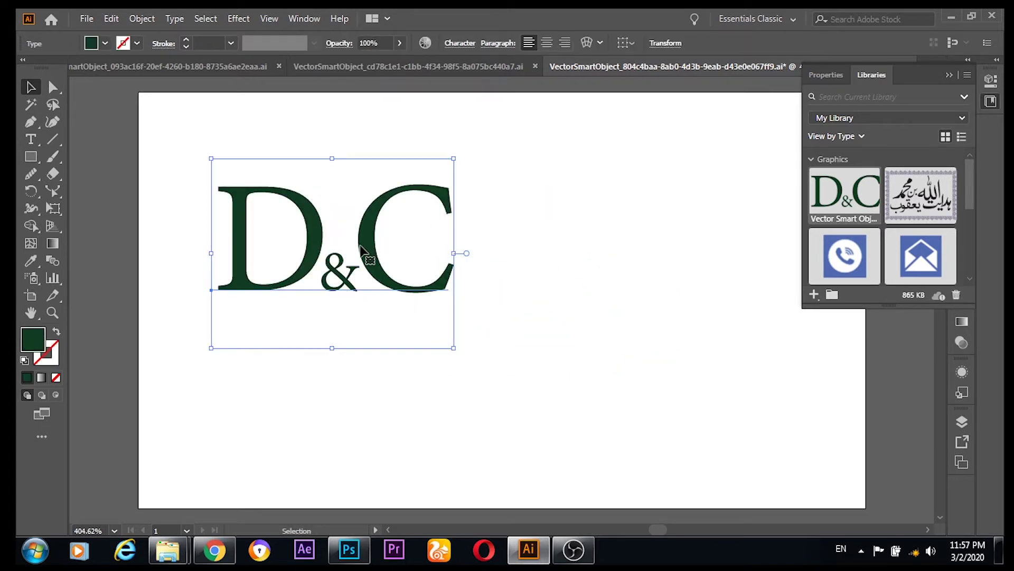
key(a)
key(v)
click(349, 550)
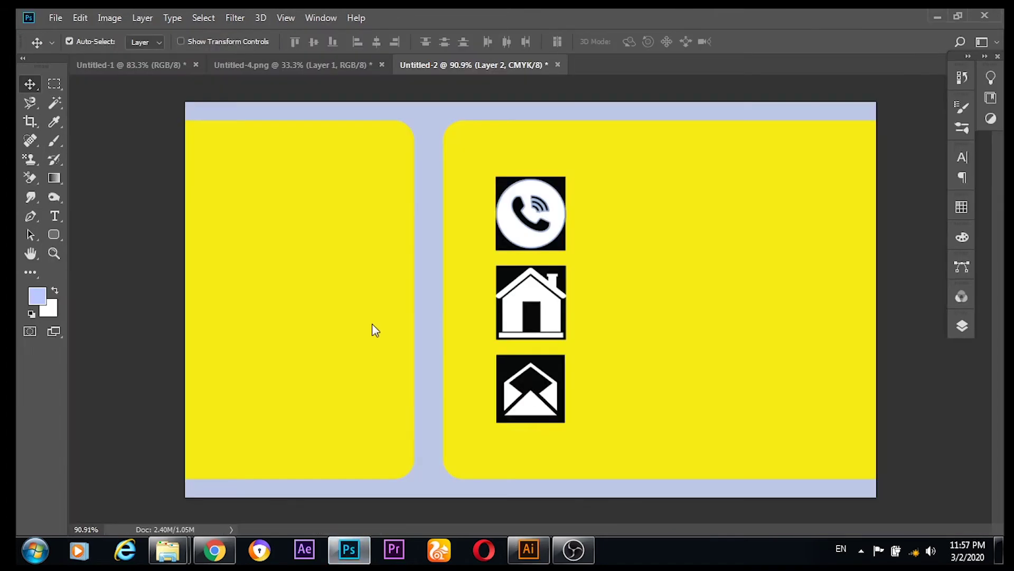
Step: Paste the D&C logo as a Smart Object, scale it to about 93% on the left panel
key(ctrl+v)
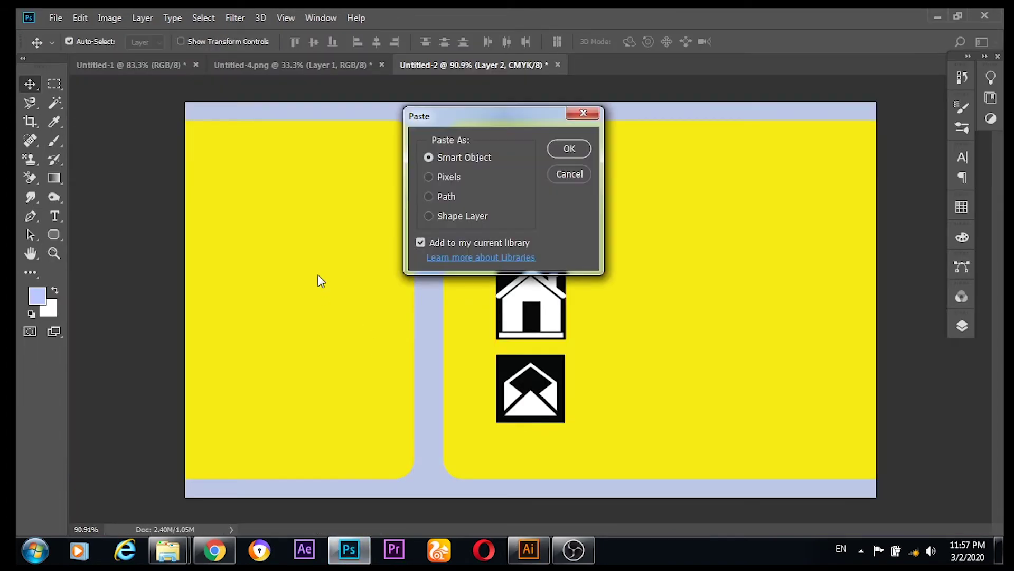
click(561, 148)
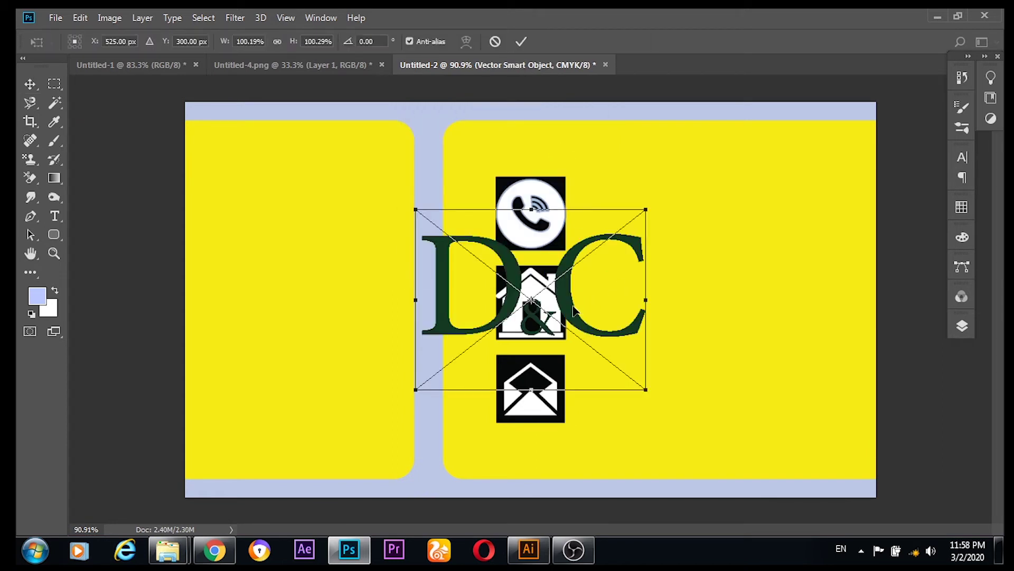
drag(569, 309, 353, 292)
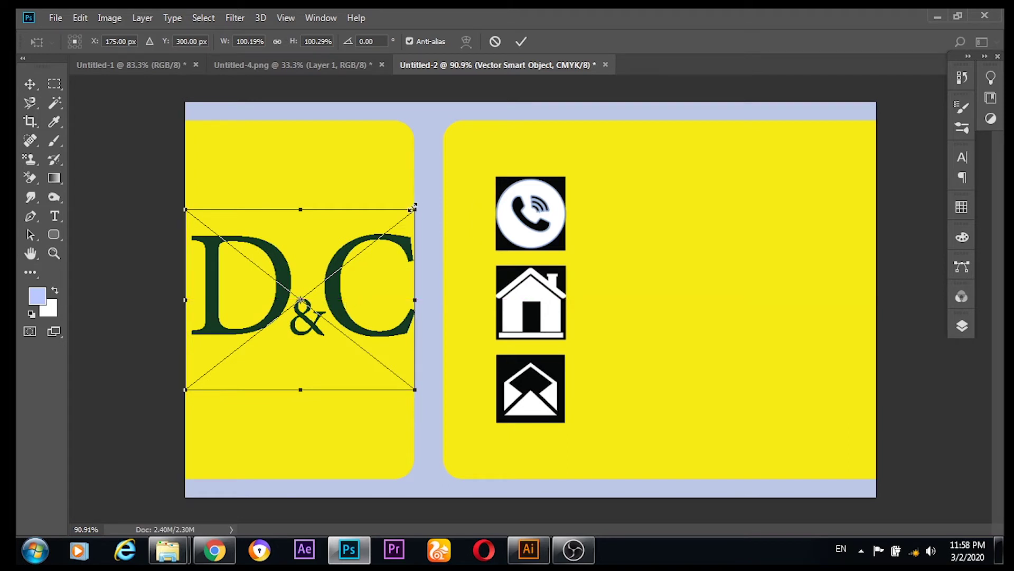
drag(414, 207, 393, 216)
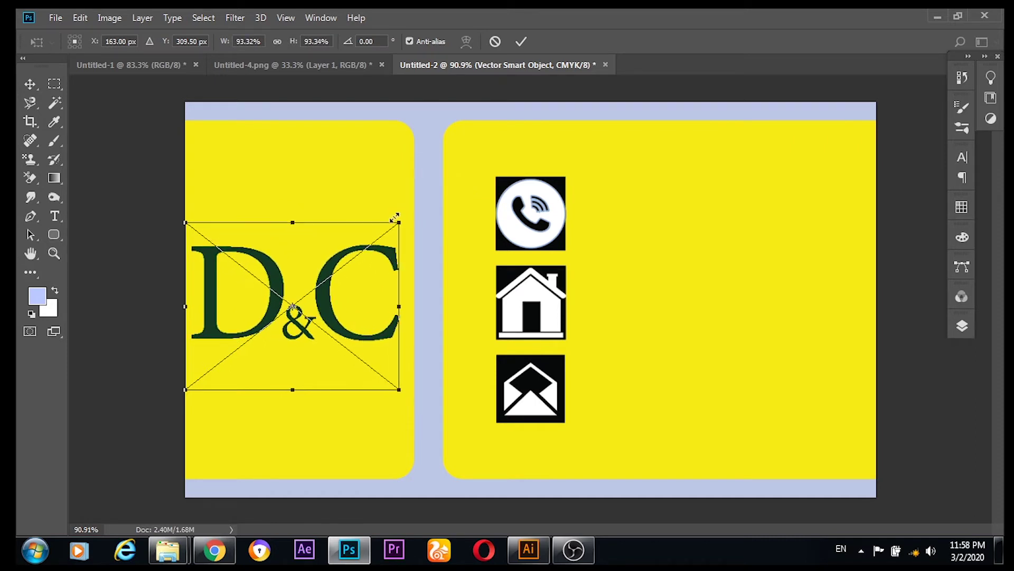
mouse_move(331, 307)
mouse_down()
mouse_move(338, 287)
mouse_move(329, 301)
mouse_up()
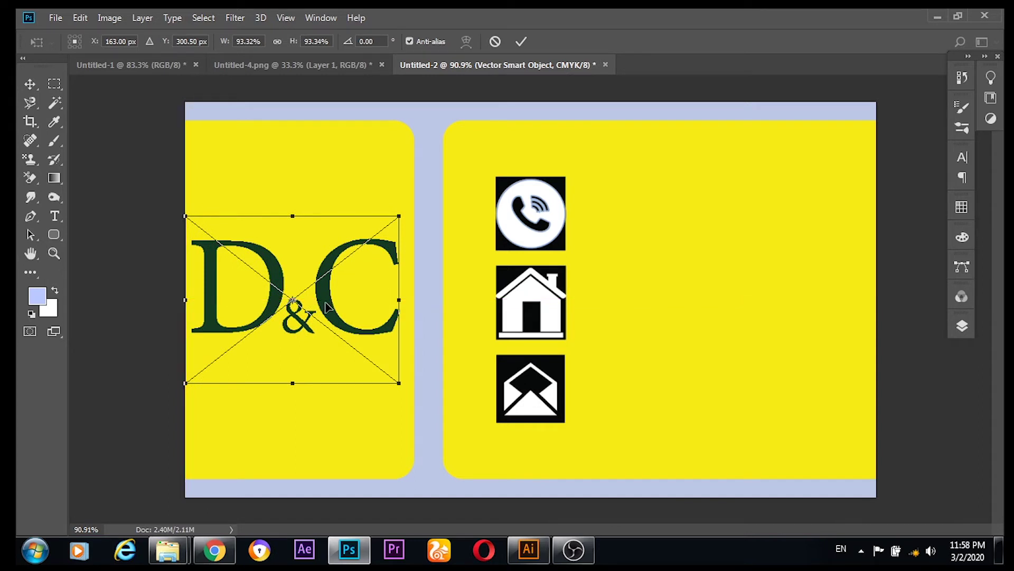
click(26, 86)
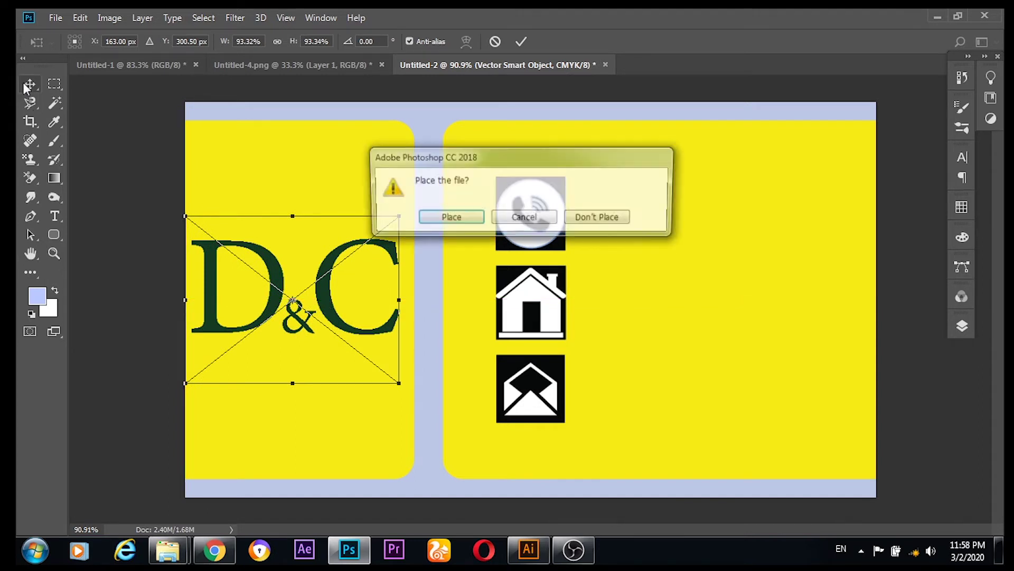
click(425, 217)
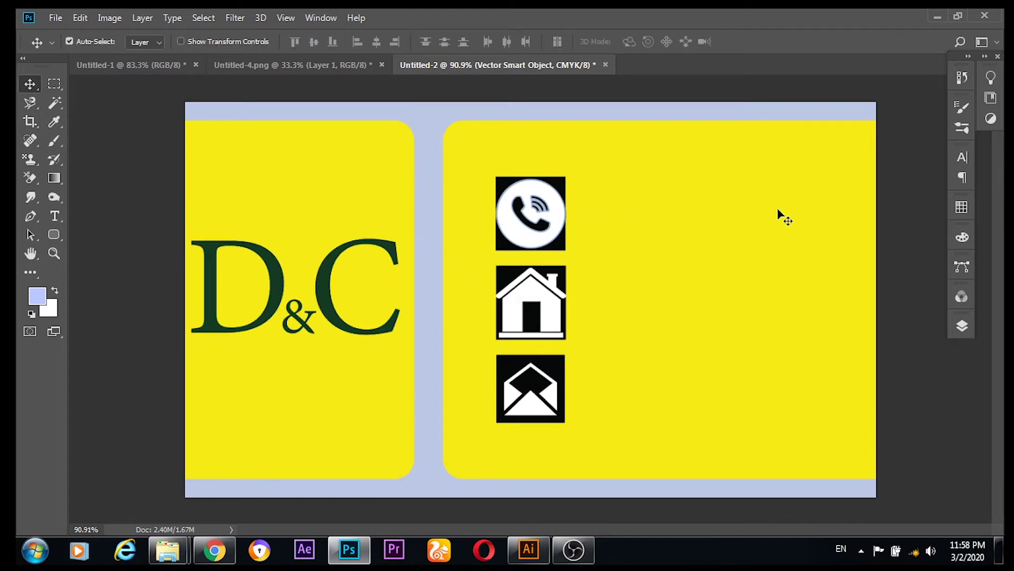
Step: Start a text layer beside the phone icon with font size 12 pt
click(55, 217)
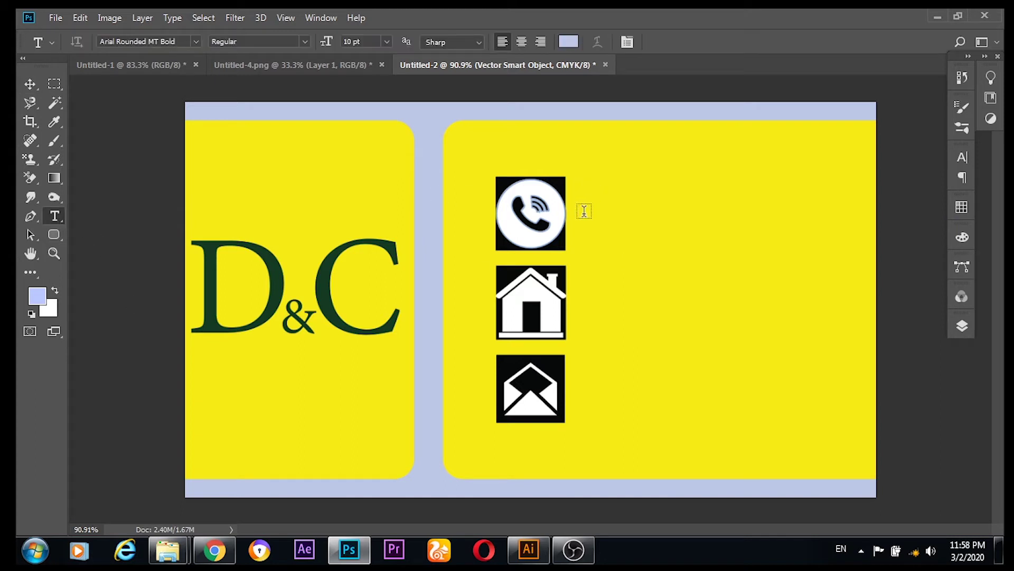
click(584, 212)
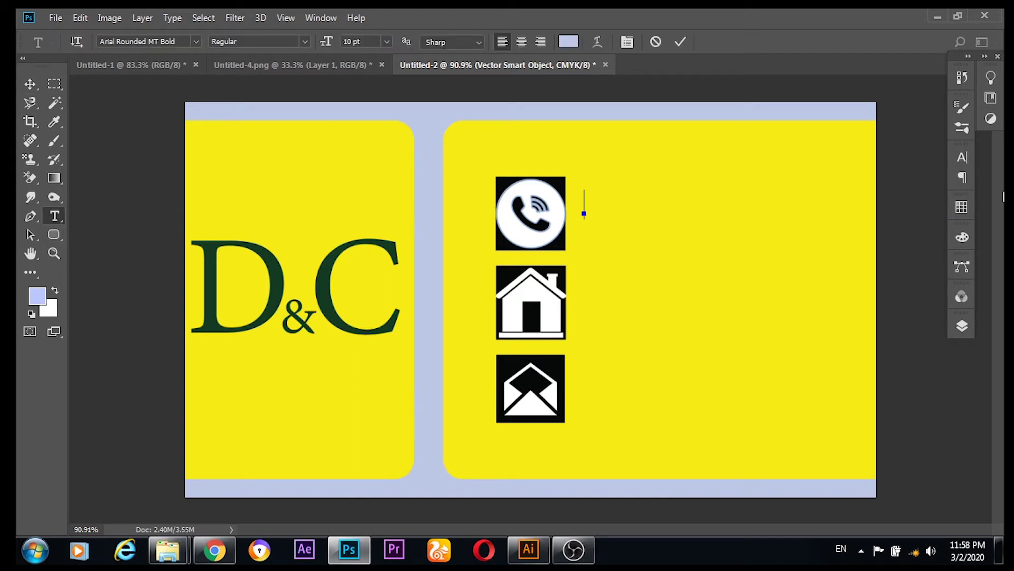
click(961, 159)
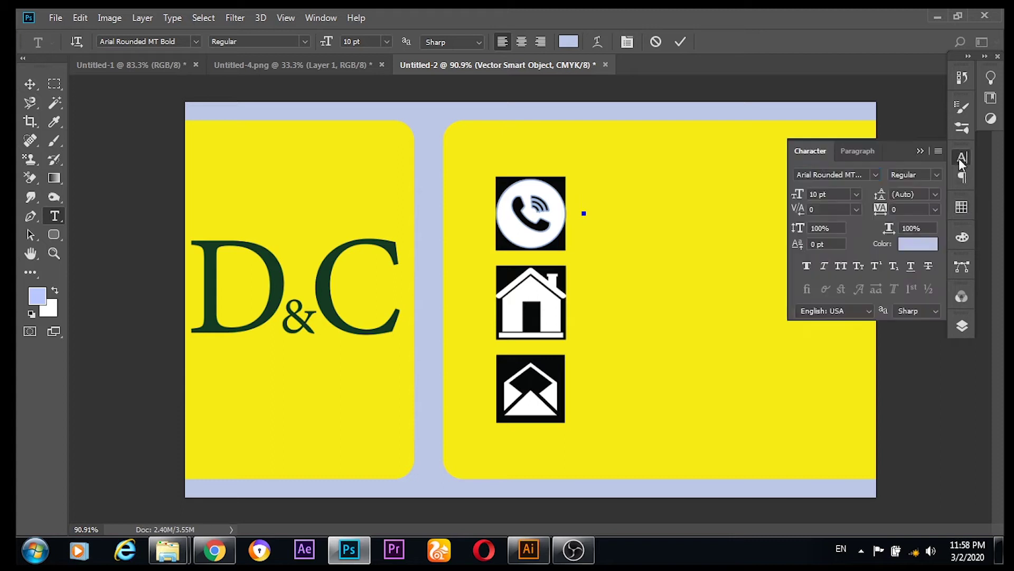
click(856, 194)
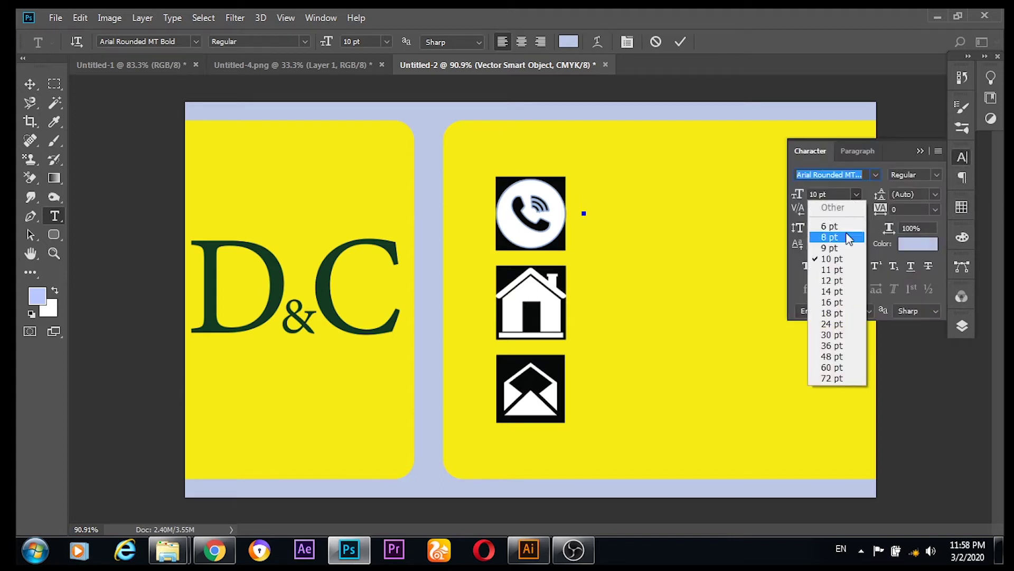
click(830, 281)
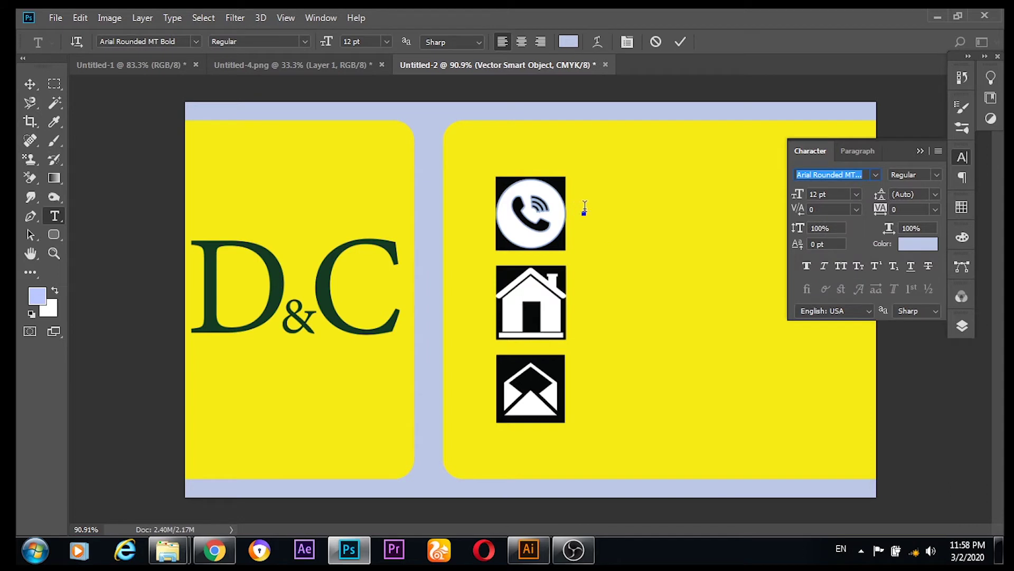
click(585, 208)
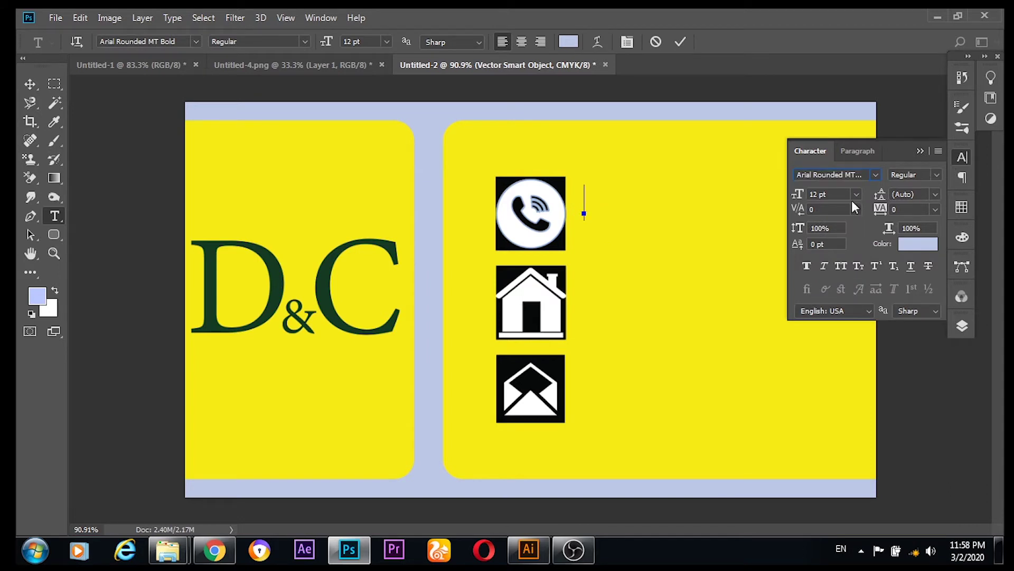
text(+)
key(BackSpace)
Step: Set the text colour to white (#ffffff)
click(905, 245)
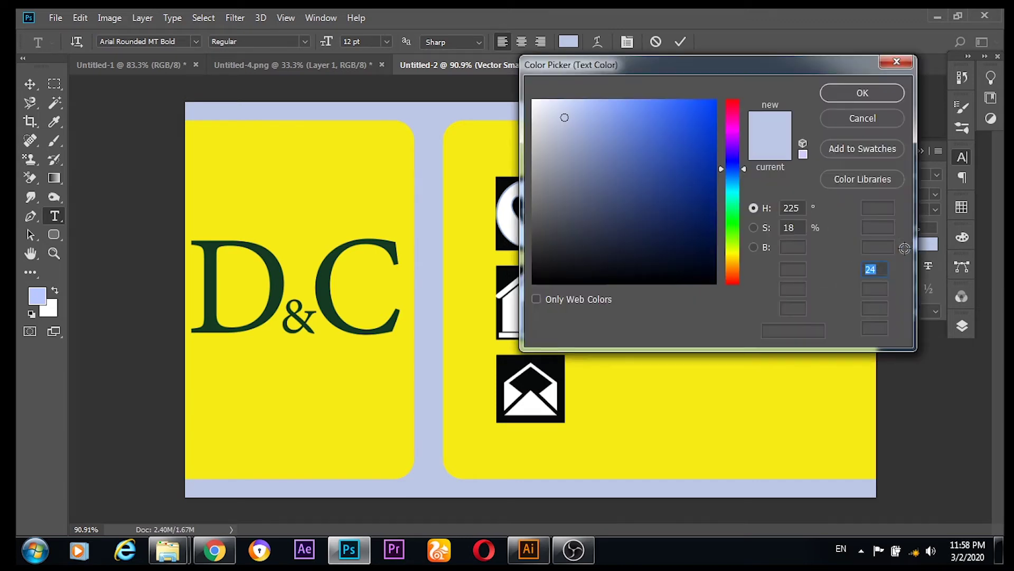
drag(554, 116, 533, 99)
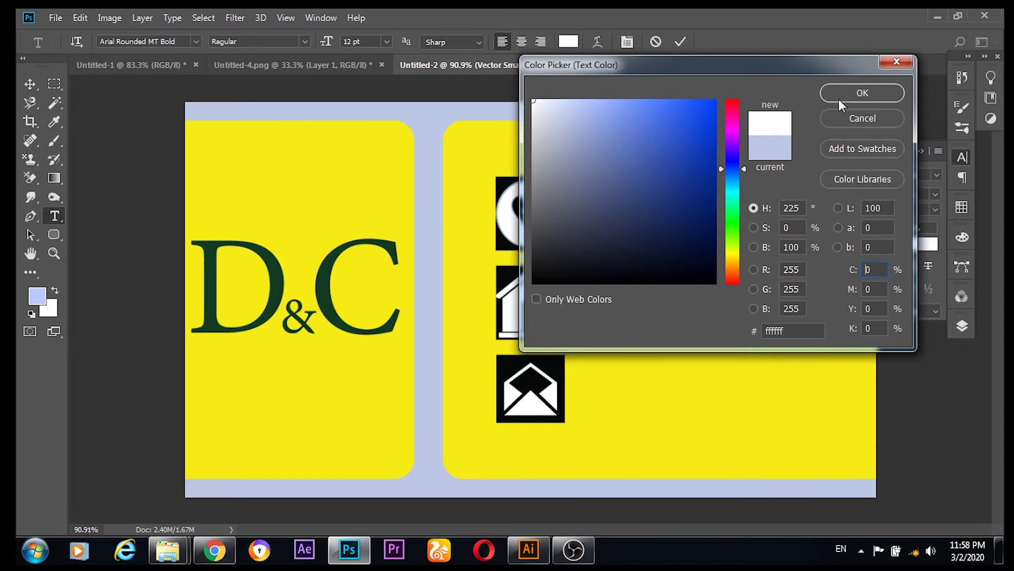
click(856, 95)
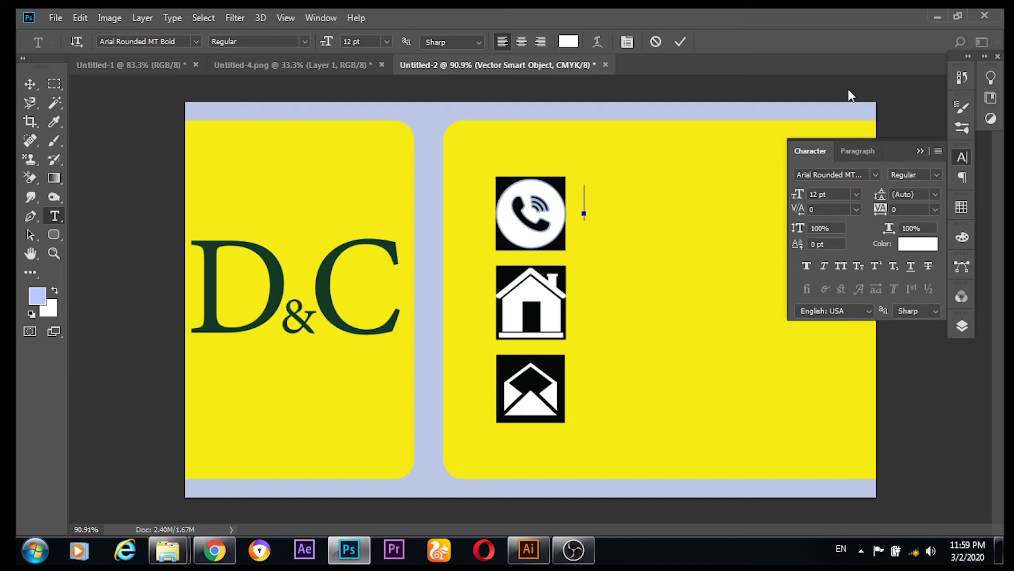
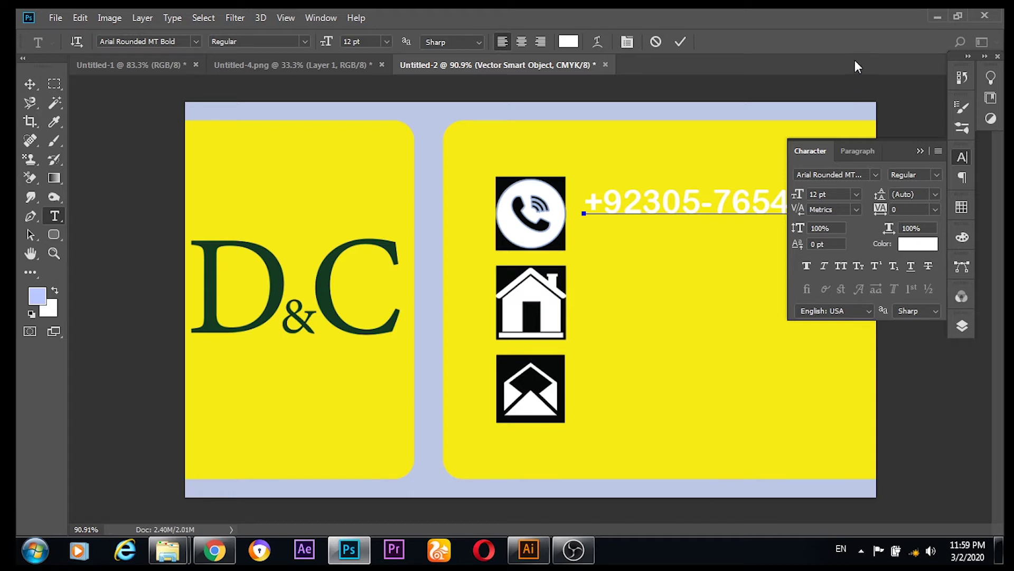
Step: Enter the phone number in white text and move it down beside the phone icon
click(918, 150)
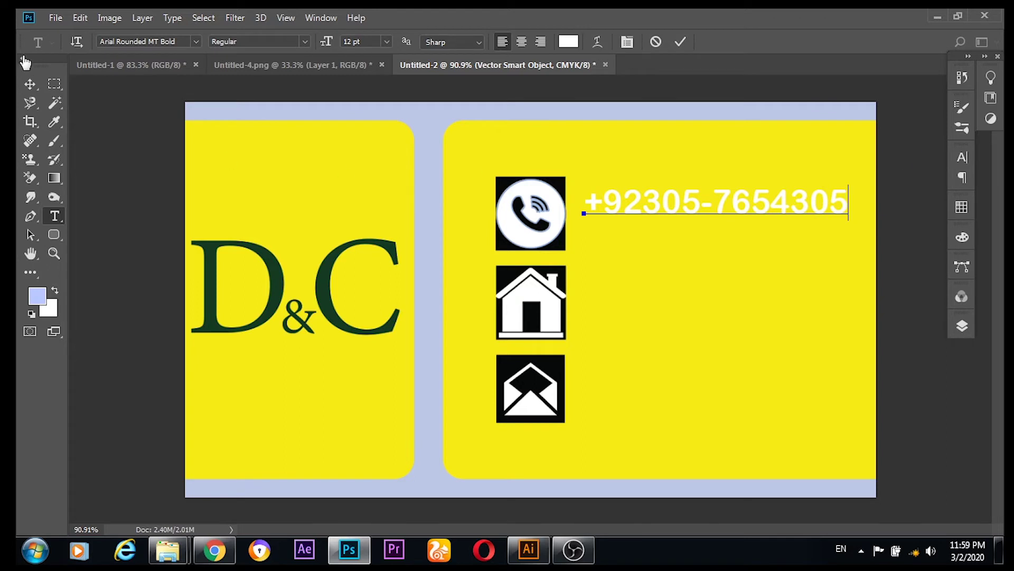
click(30, 86)
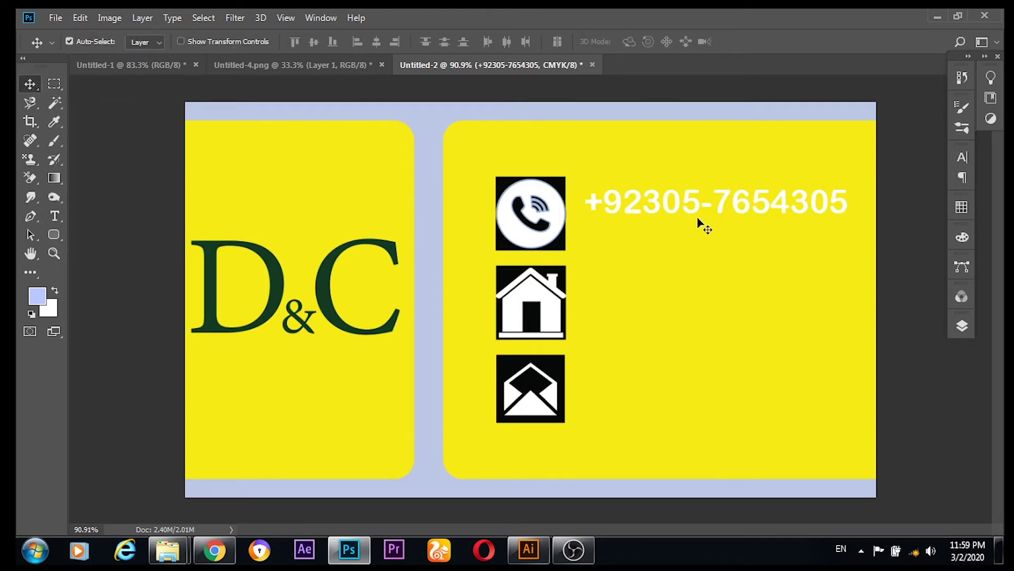
drag(696, 206, 686, 316)
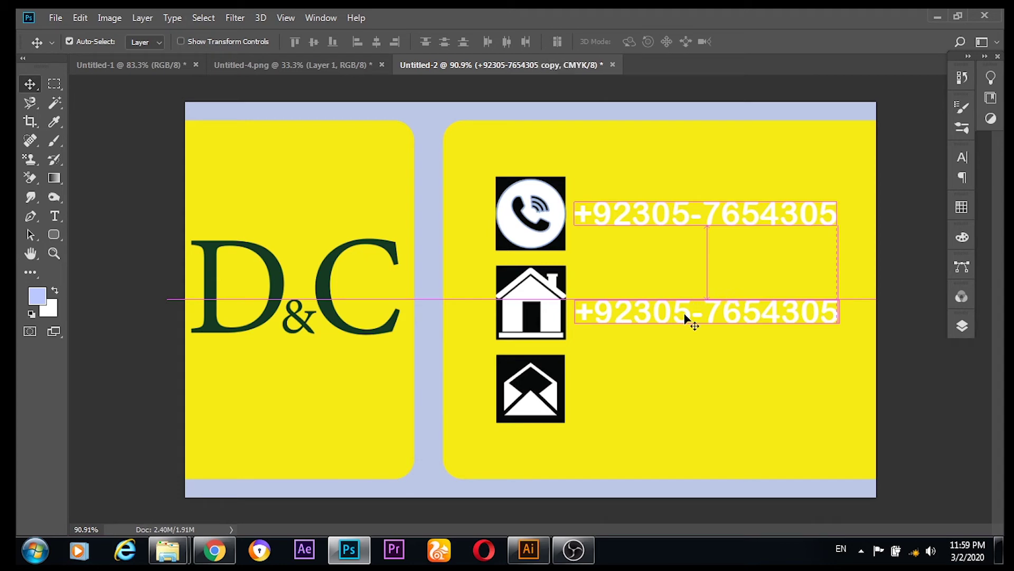
Step: Clear the copied phone number beside the house icon with the Type tool
click(54, 211)
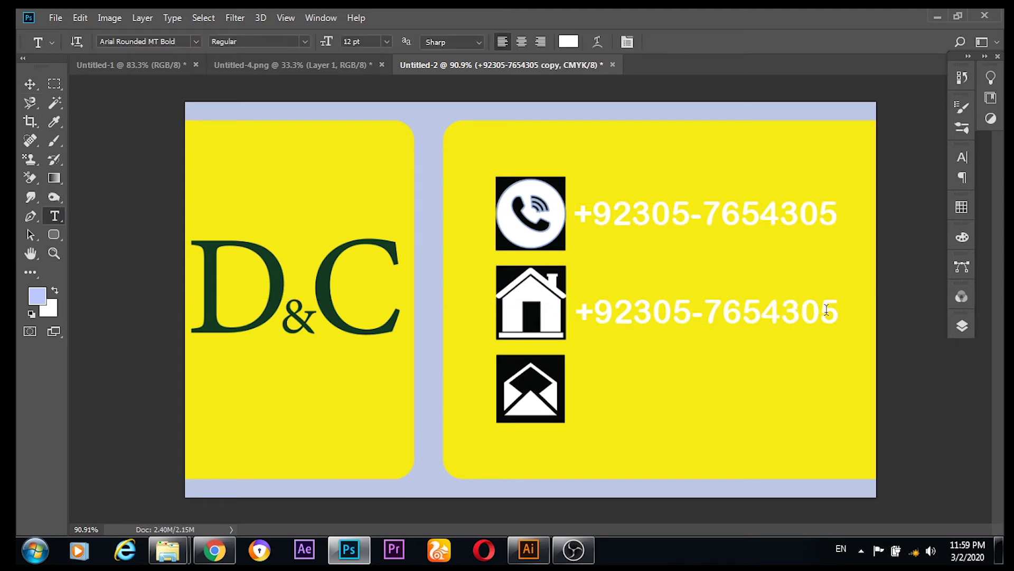
click(832, 311)
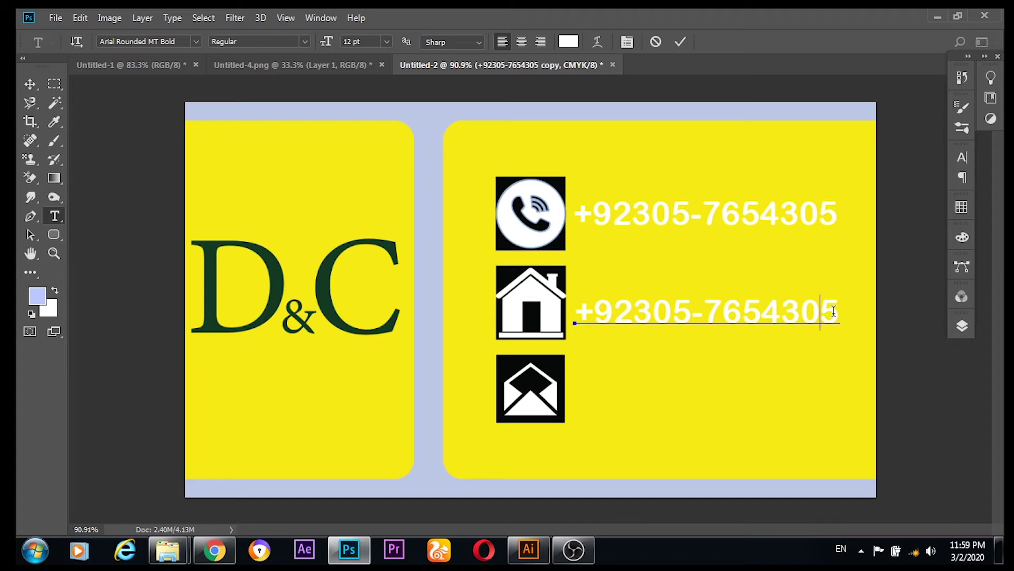
key(Delete)
key(Left)
key(Left)
key(Left)
key(Left)
key(Left)
key(Left)
key(Left)
key(Left)
key(Left)
key(Left)
key(Delete)
key(Delete)
key(Delete)
key(Delete)
key(Delete)
key(Delete)
key(Delete)
key(Delete)
key(Delete)
key(Delete)
key(BackSpace)
key(BackSpace)
key(BackSpace)
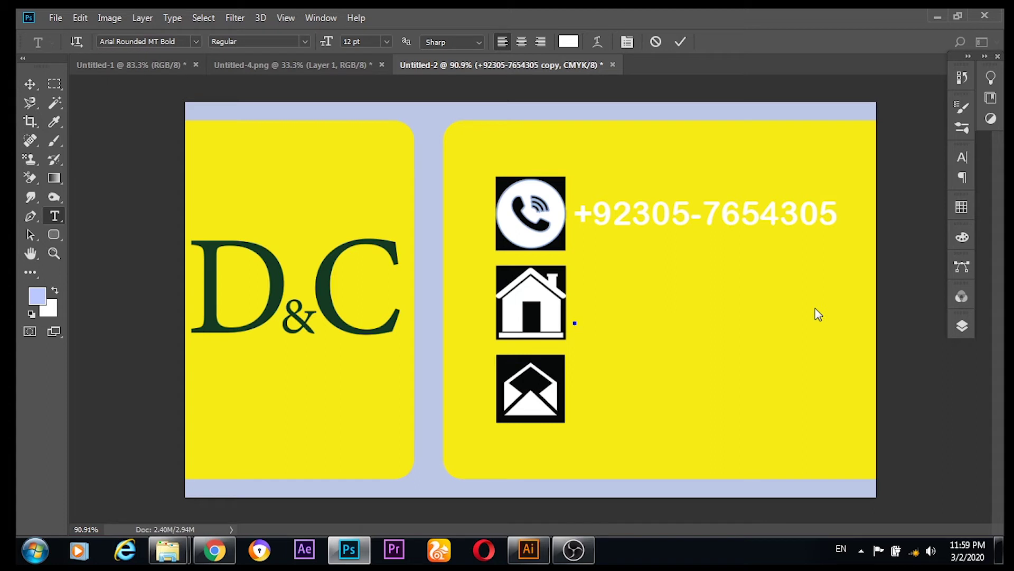
Step: Type the street address in its place and commit the text
text(STREE)
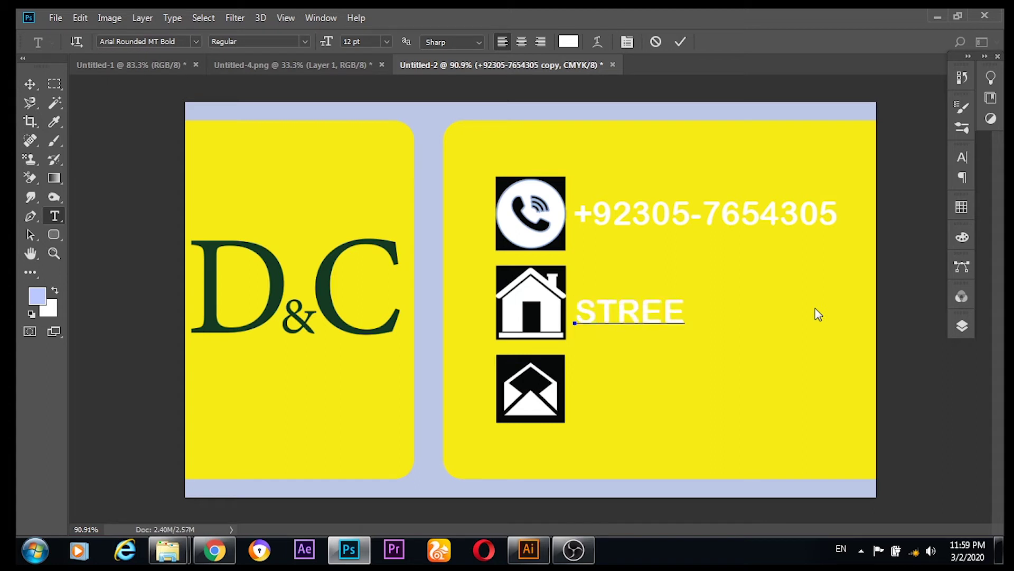
key(Left)
key(Left)
key(Left)
key(Left)
key(Delete)
key(Delete)
key(Delete)
key(Delete)
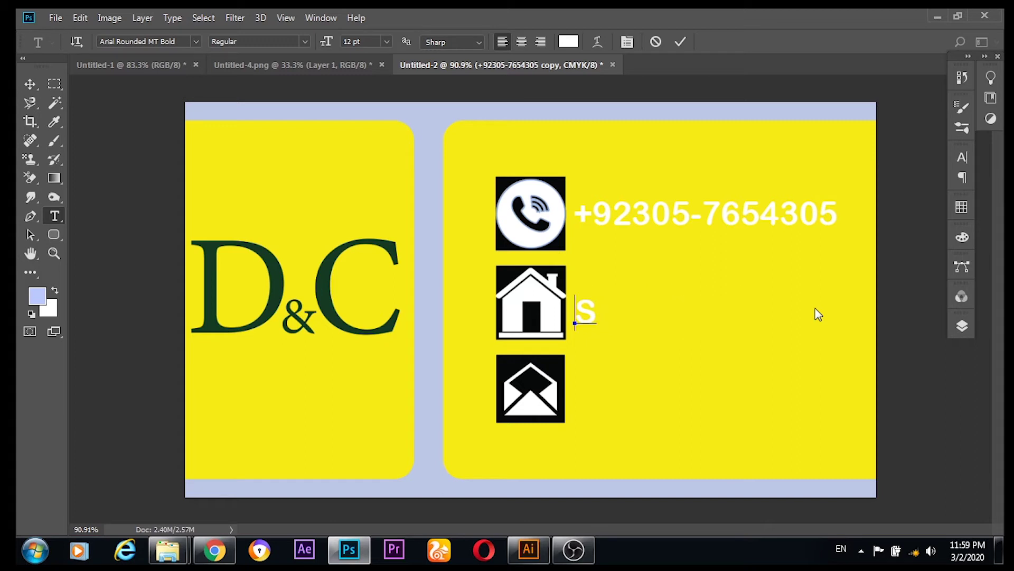
key(BackSpace)
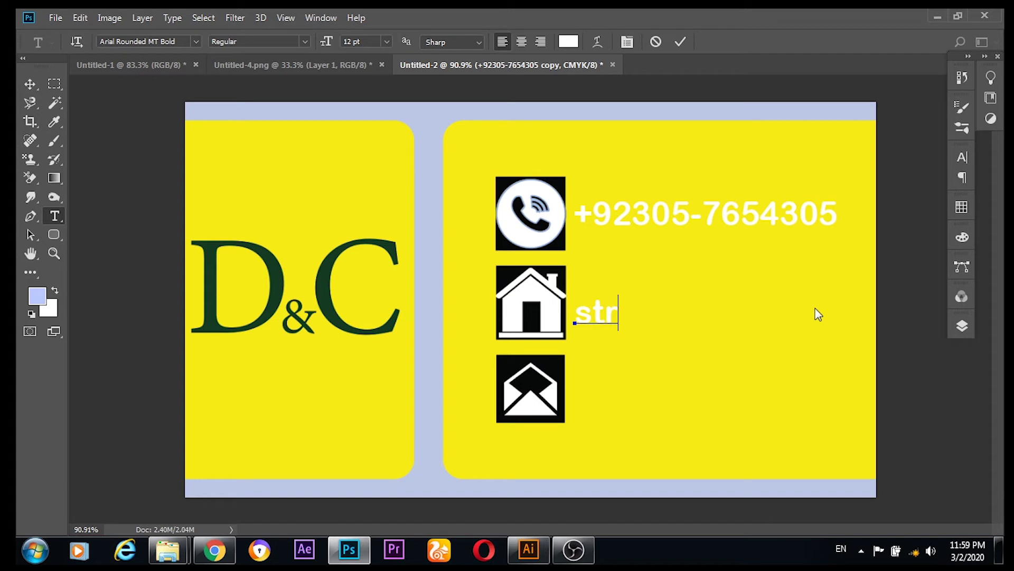
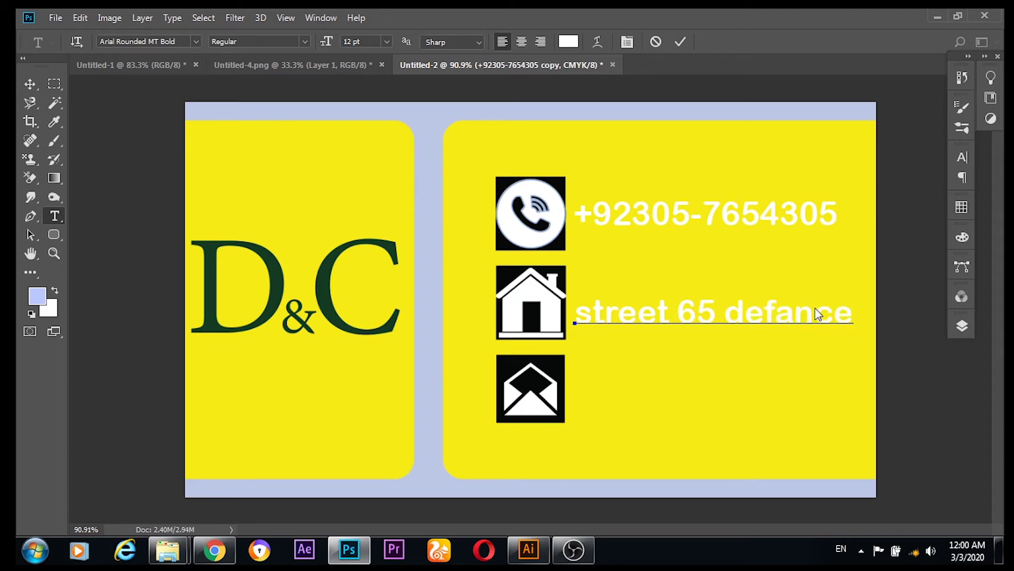
click(30, 85)
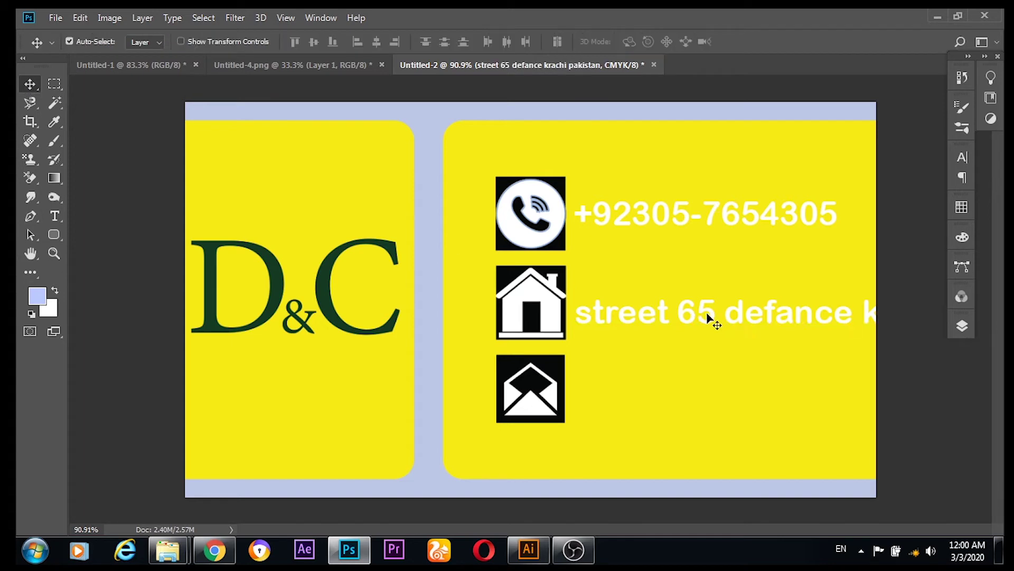
Step: Move the address text toward the house icon and start a Free Transform on it
drag(714, 317, 484, 304)
key(ctrl+t)
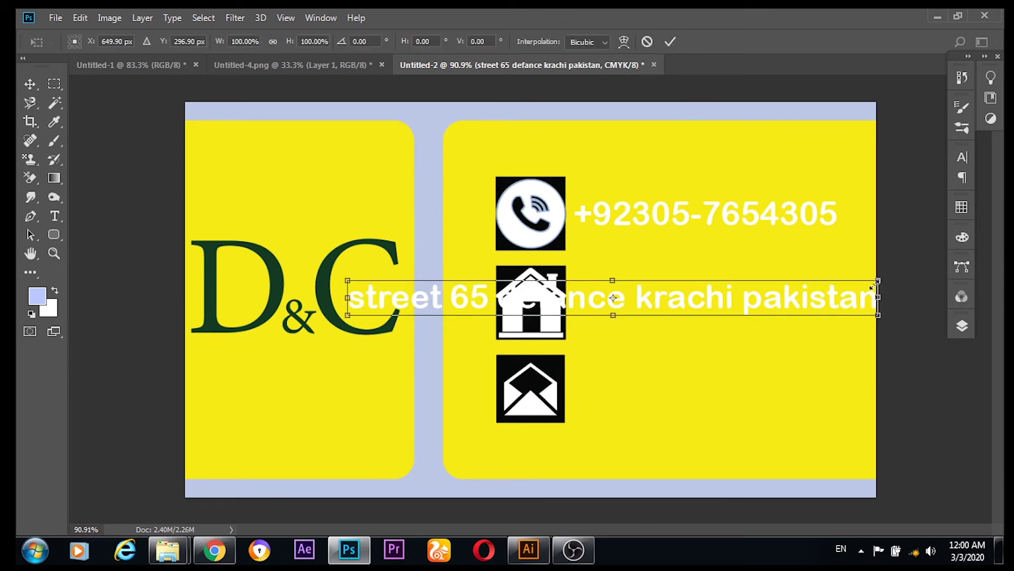
click(962, 157)
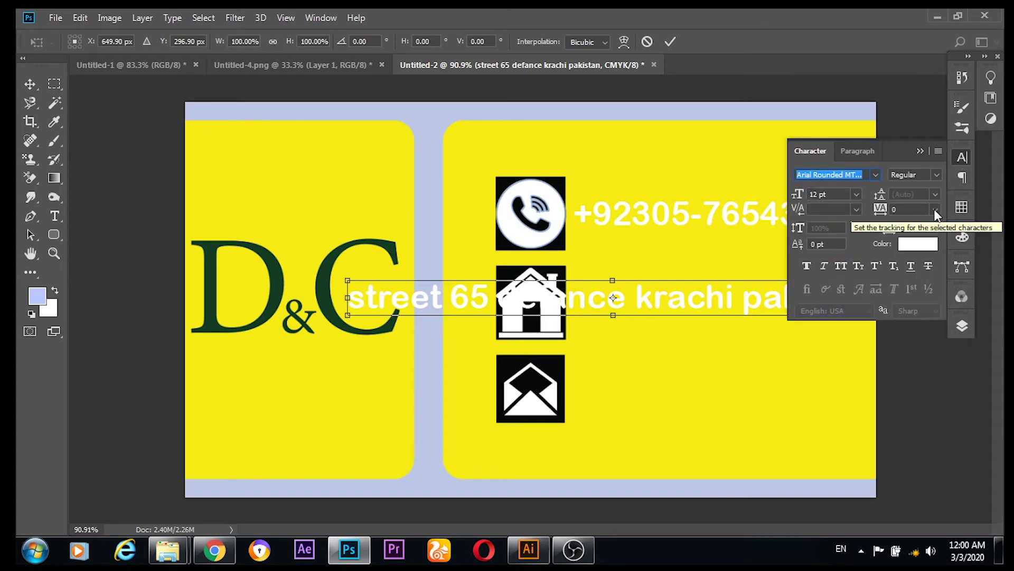
click(922, 150)
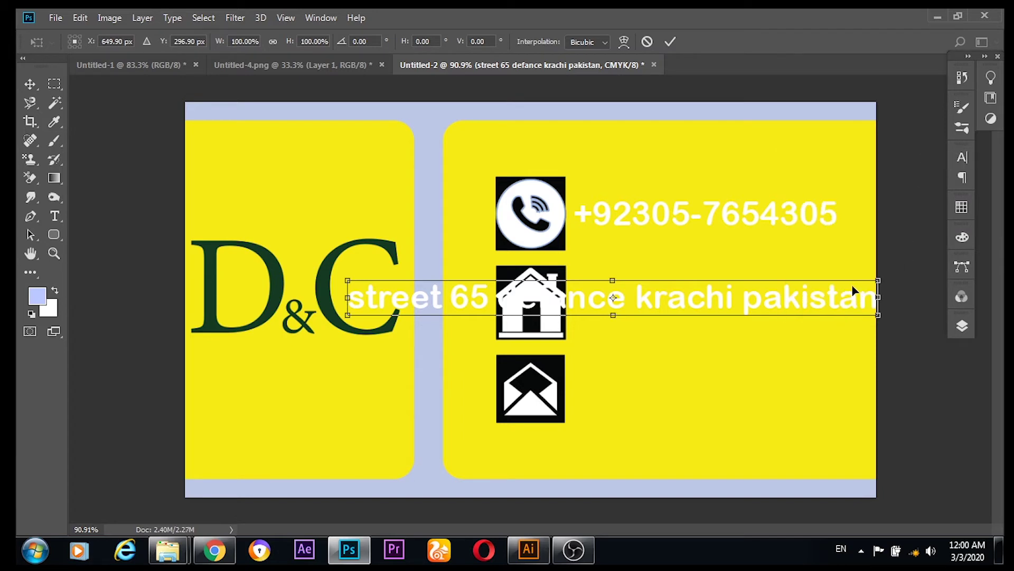
drag(852, 287, 904, 289)
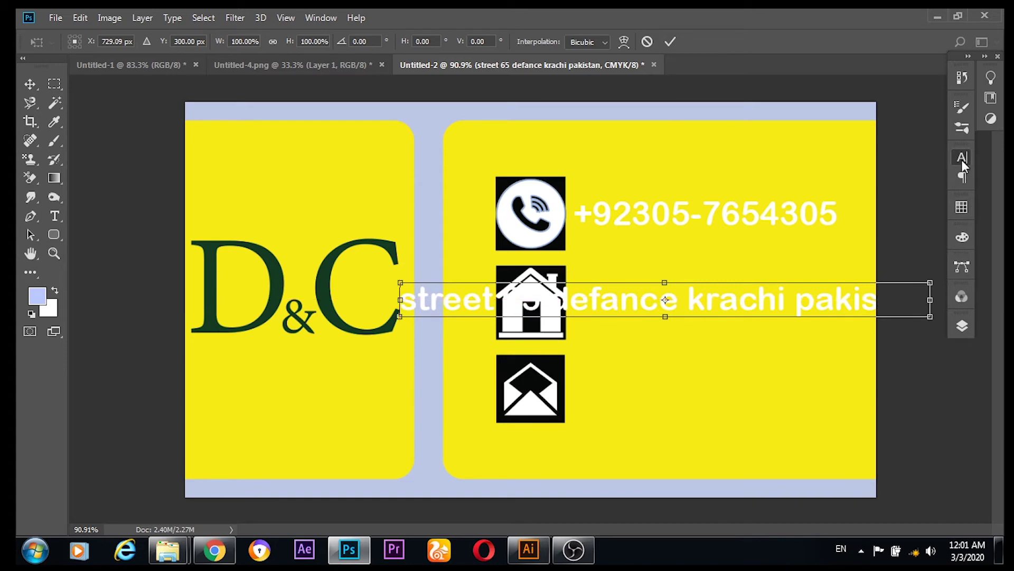
click(961, 159)
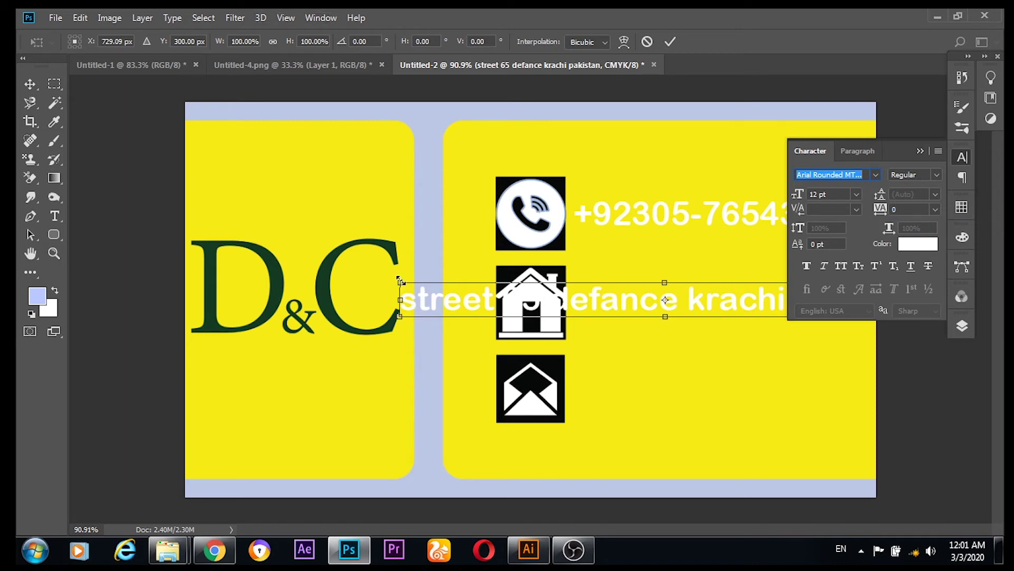
Step: Scale the address to 67.68% beside the house icon and shift the three icons slightly left
drag(400, 281, 571, 293)
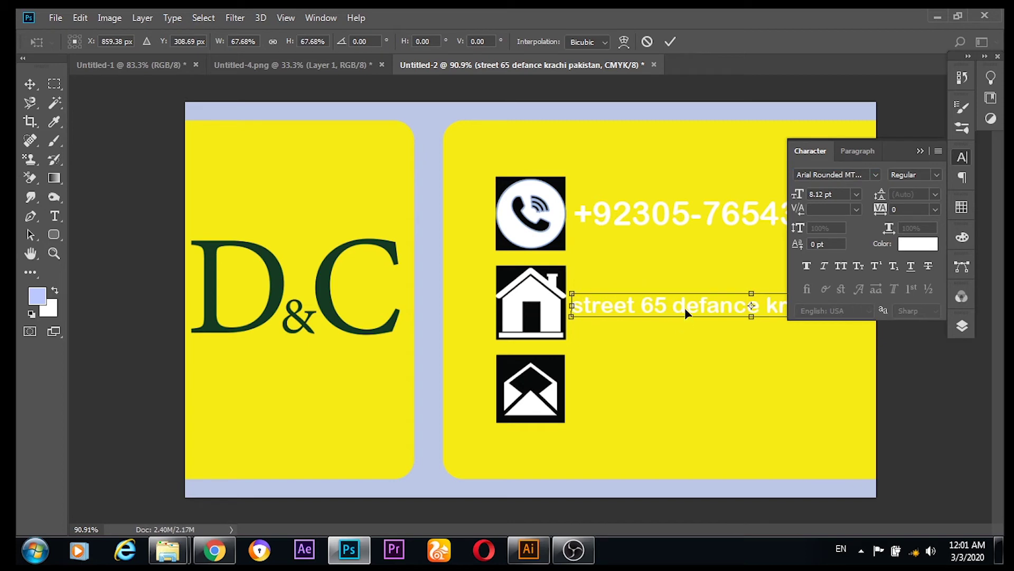
drag(685, 303, 506, 297)
click(921, 151)
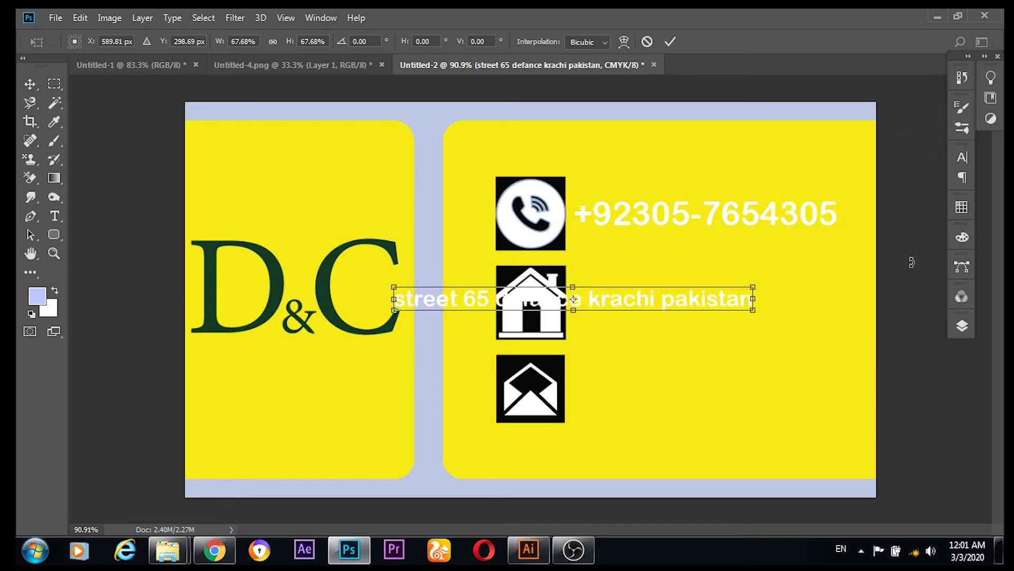
drag(653, 299, 799, 296)
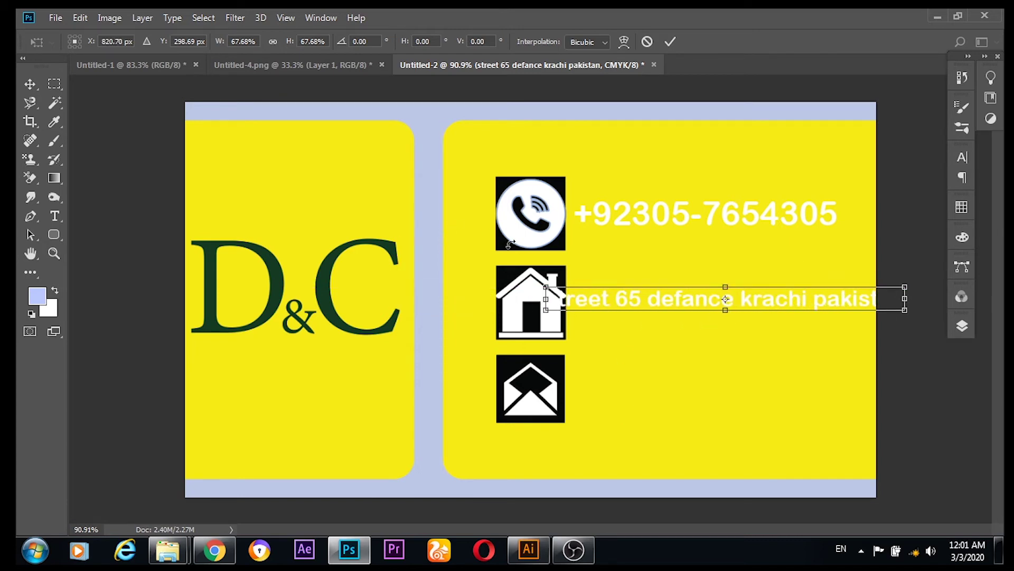
click(30, 83)
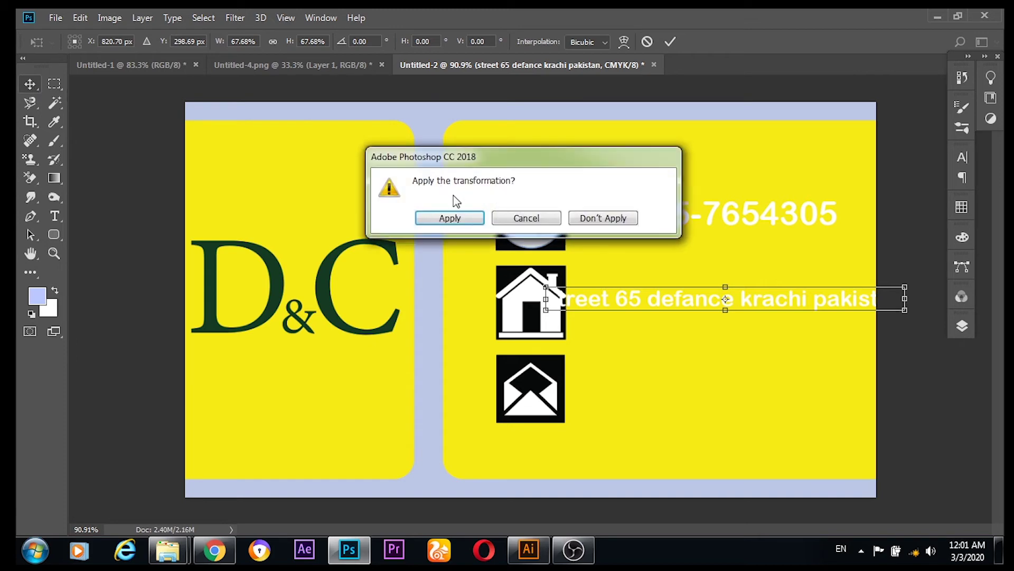
click(436, 217)
drag(501, 244, 474, 240)
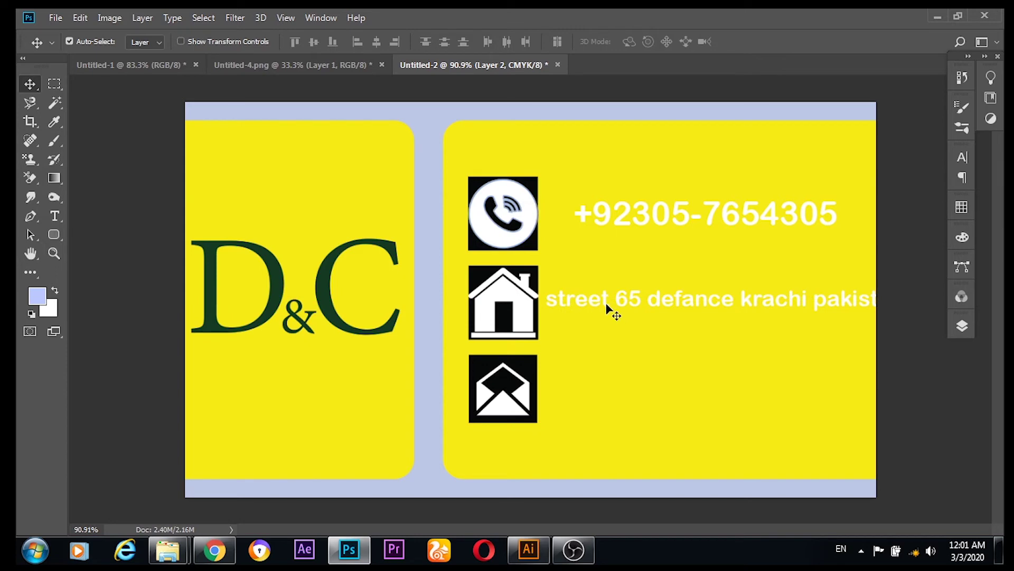
mouse_move(612, 310)
mouse_down()
mouse_move(604, 306)
mouse_move(606, 314)
mouse_up()
Step: Break the address onto two lines after 'defance' and realign it with the phone number
click(55, 215)
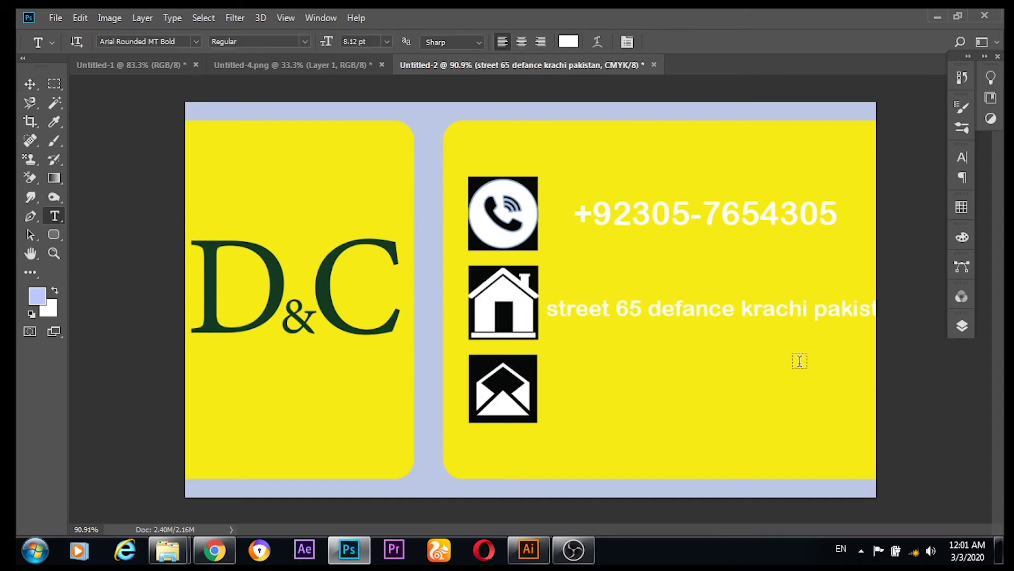
click(736, 308)
key(Return)
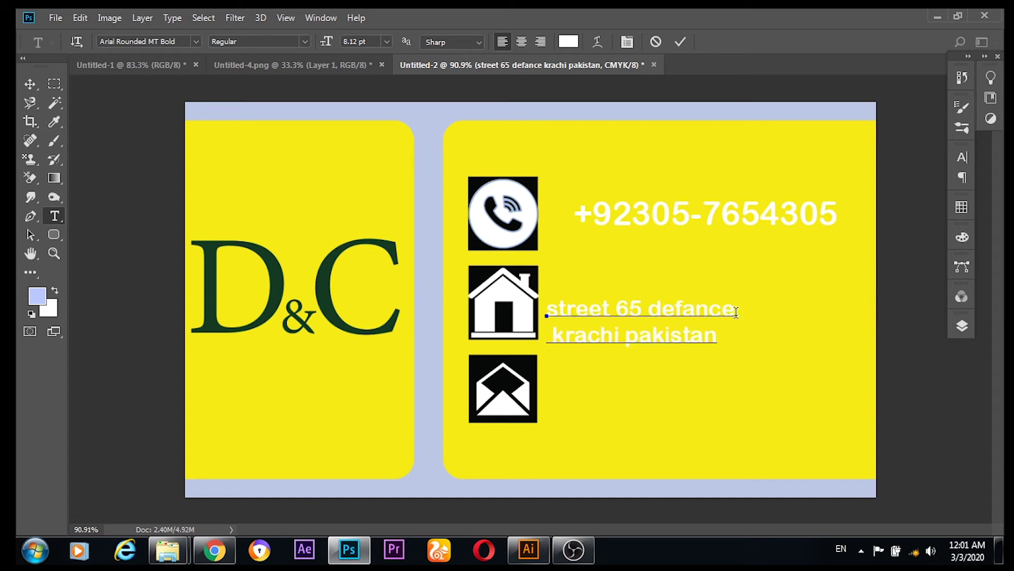
click(31, 84)
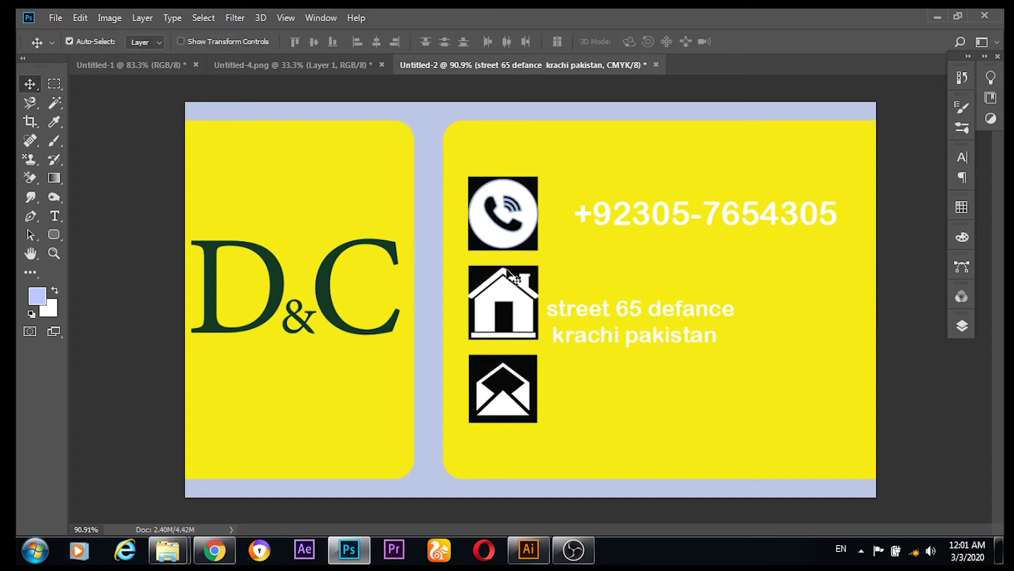
mouse_move(619, 308)
mouse_down()
mouse_move(632, 291)
mouse_move(620, 292)
mouse_move(634, 236)
mouse_move(624, 292)
mouse_up()
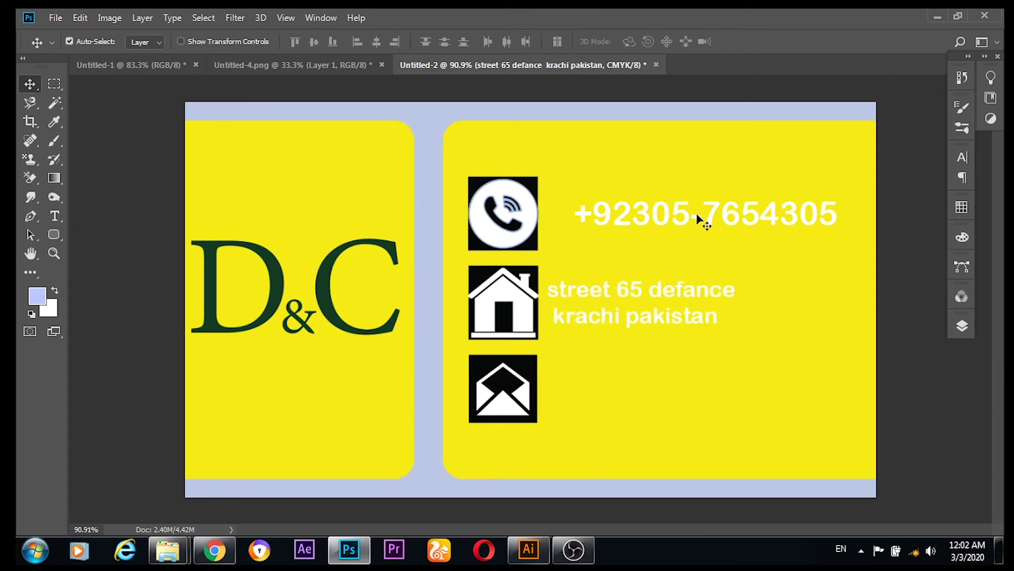
drag(680, 220, 660, 224)
Step: Set the address to 12 pt and Alt-drag a phone number copy to the envelope row
click(659, 297)
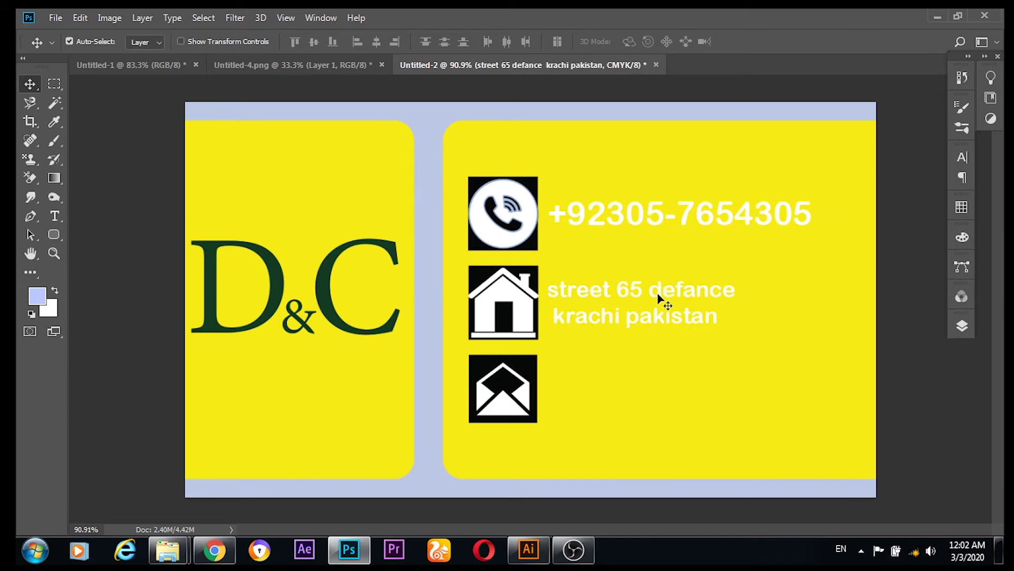
click(959, 159)
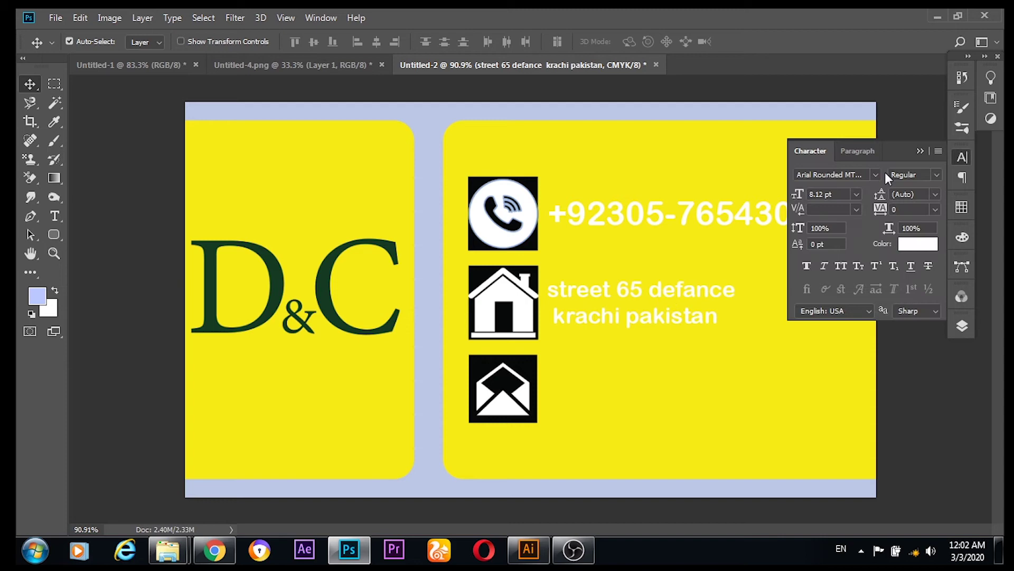
click(856, 194)
click(841, 280)
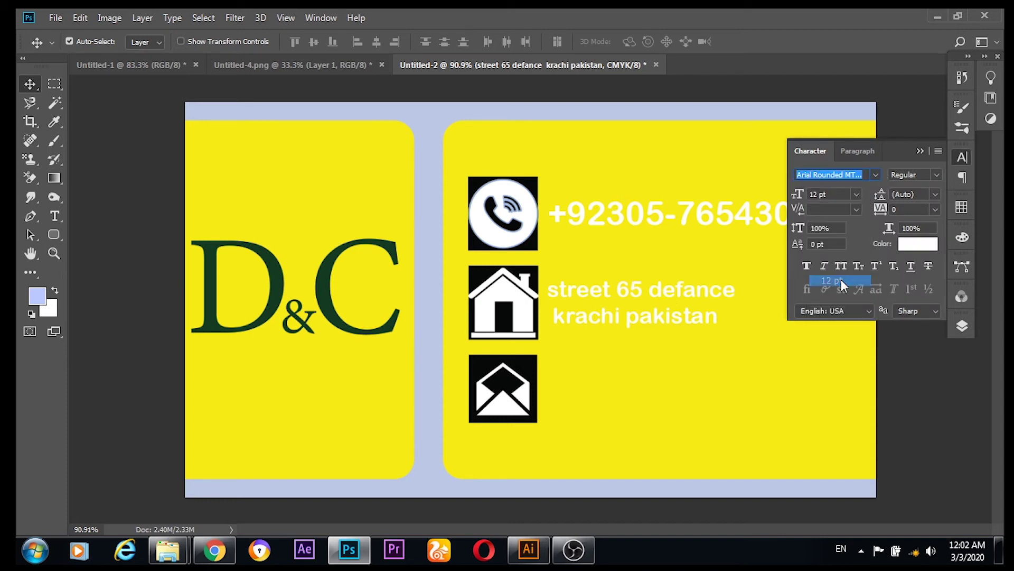
click(920, 151)
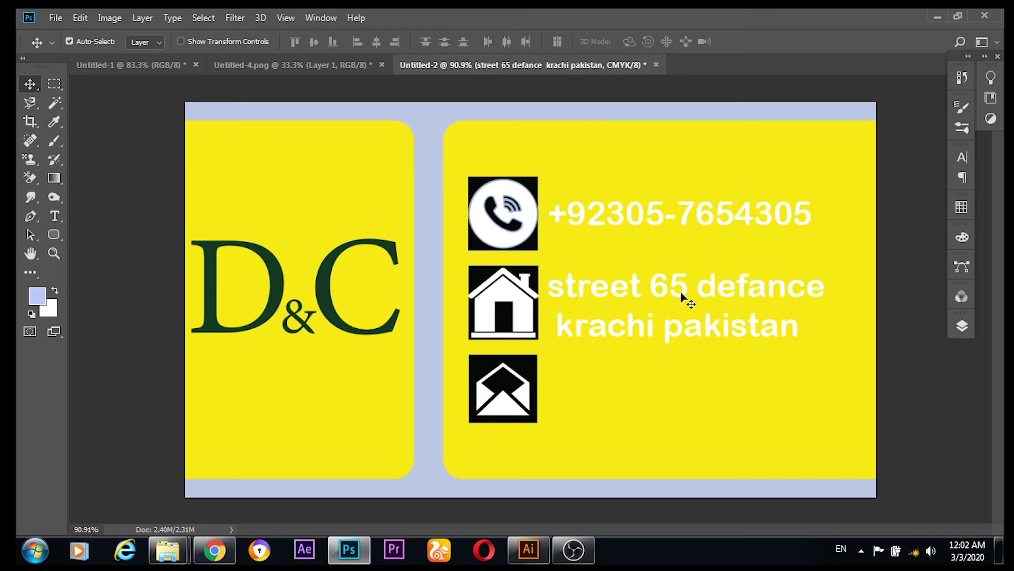
drag(683, 293, 688, 290)
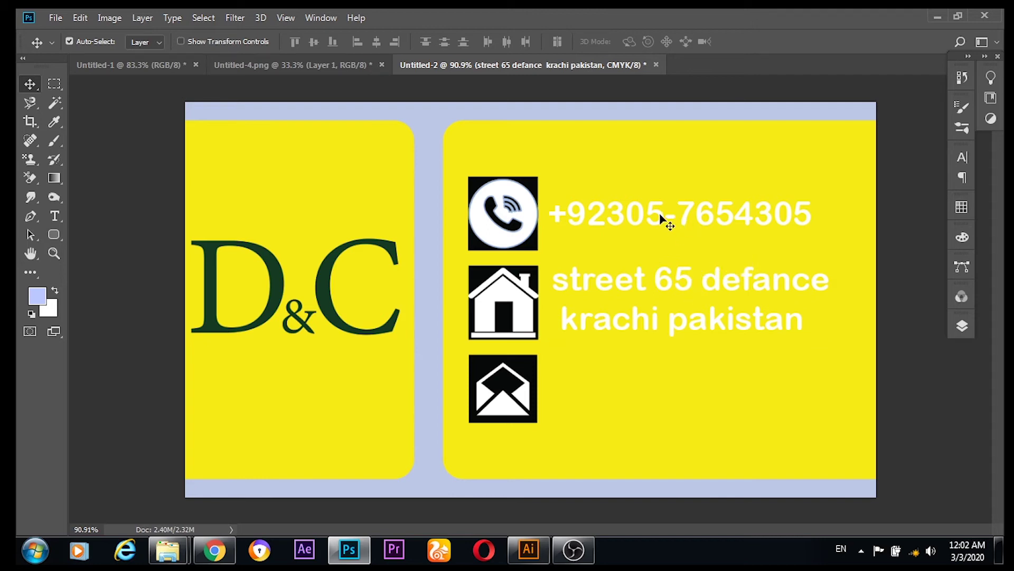
drag(660, 214, 664, 219)
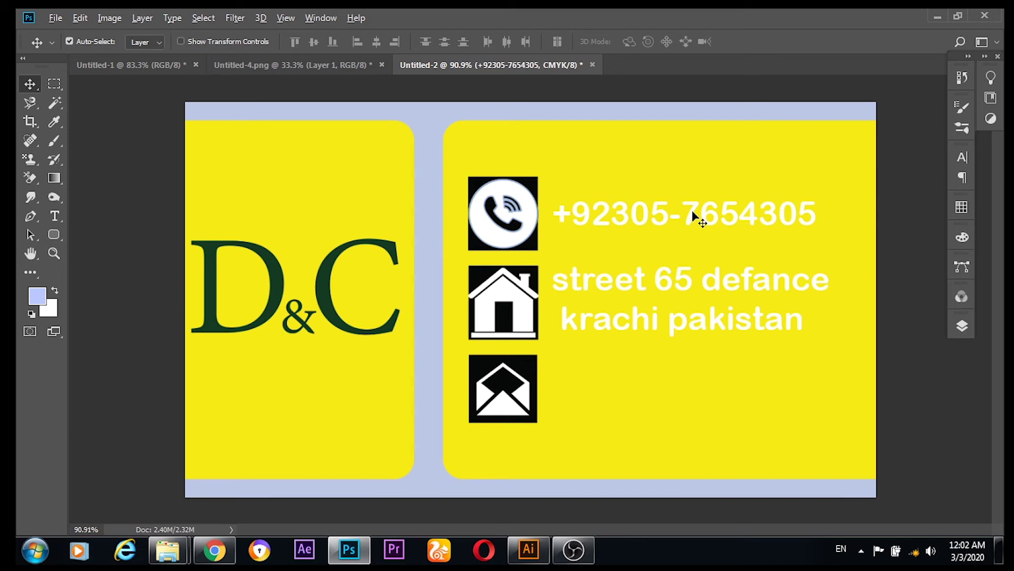
drag(694, 216, 688, 396)
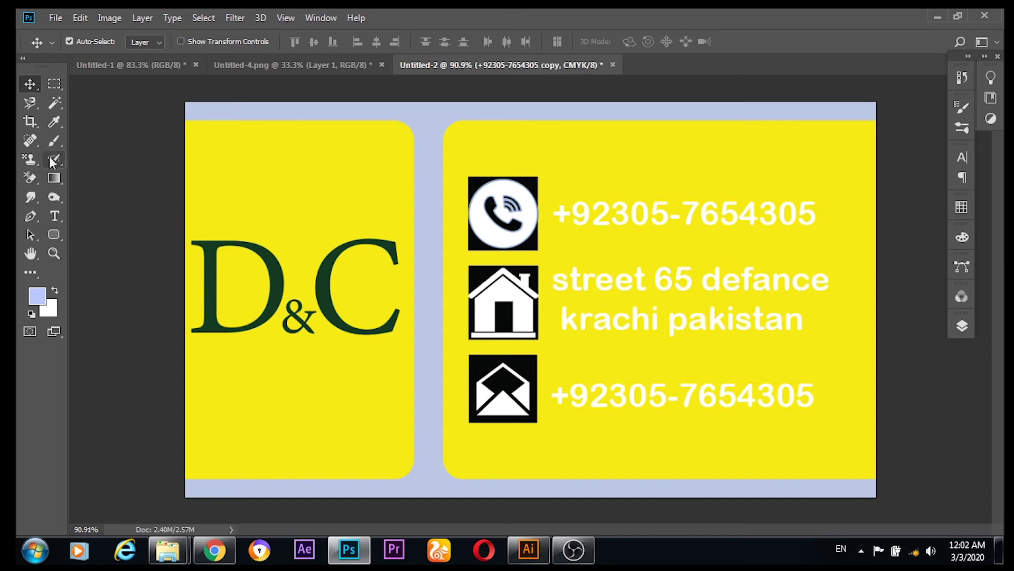
Step: Replace the copied number on the envelope row with the e-mail address and drag it left
click(56, 216)
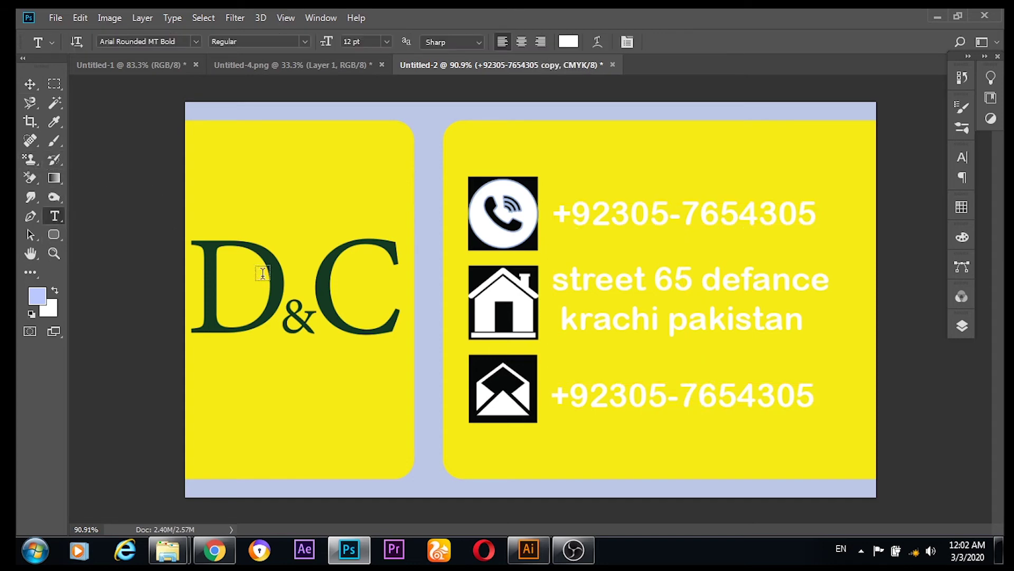
click(813, 397)
key(Left)
key(Left)
key(Left)
key(Left)
key(Left)
key(Left)
key(Left)
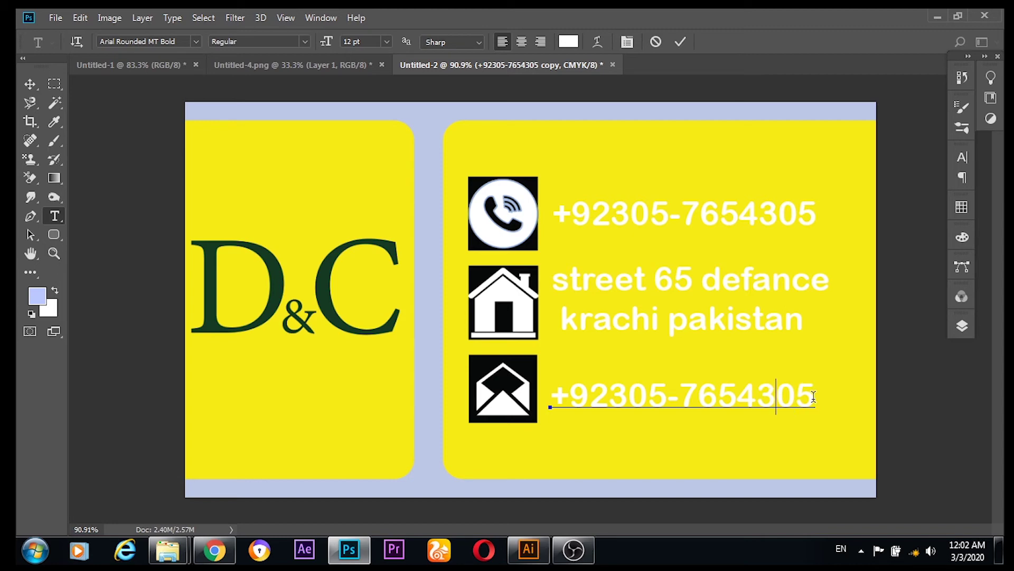
key(Left)
key(Left)
key(Left)
key(Left)
key(Left)
key(Left)
key(Delete)
key(Delete)
key(Delete)
key(Delete)
key(Delete)
key(Delete)
key(Delete)
key(Delete)
key(Delete)
key(Delete)
key(Delete)
key(Delete)
key(Delete)
key(BackSpace)
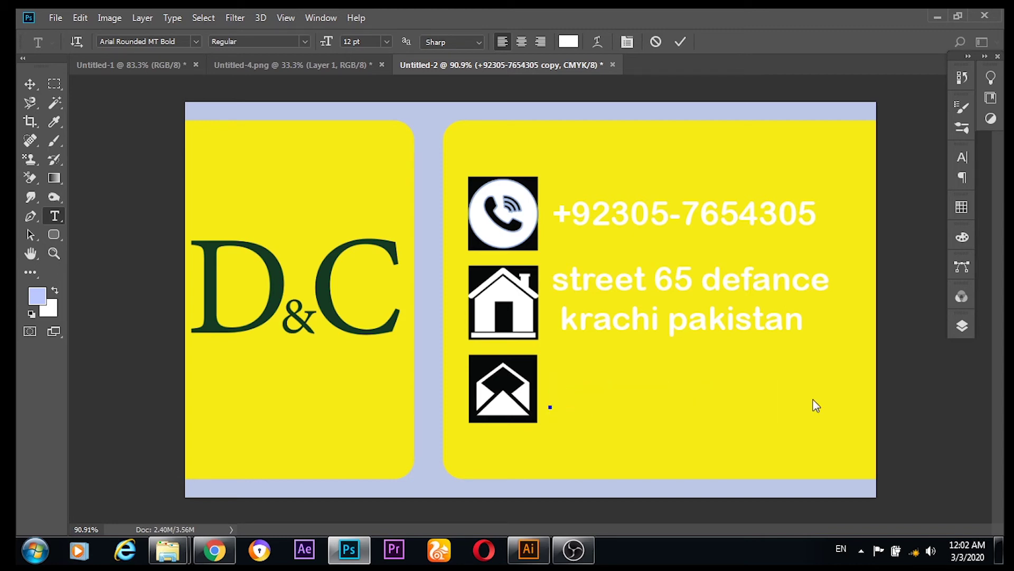
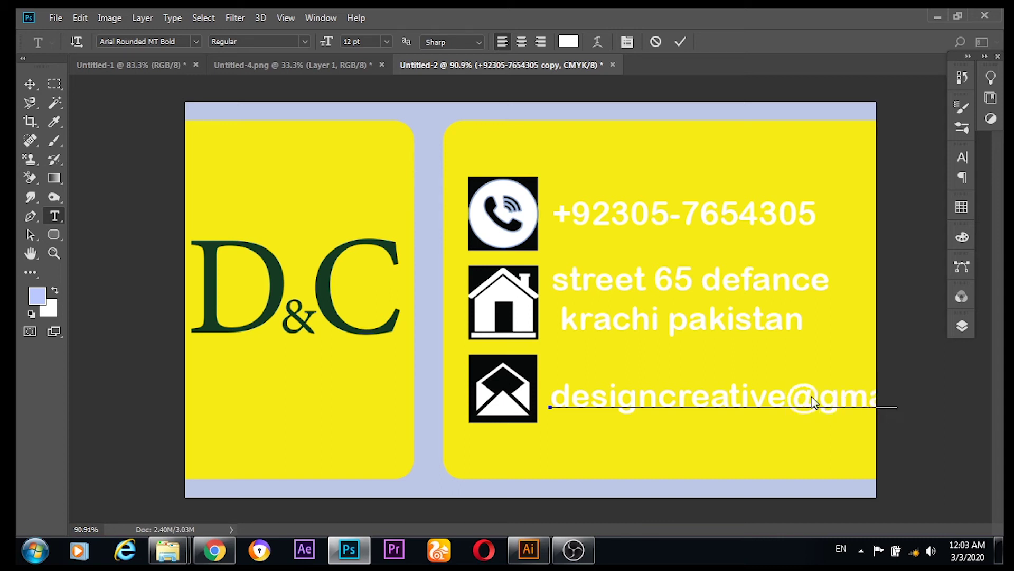
click(30, 84)
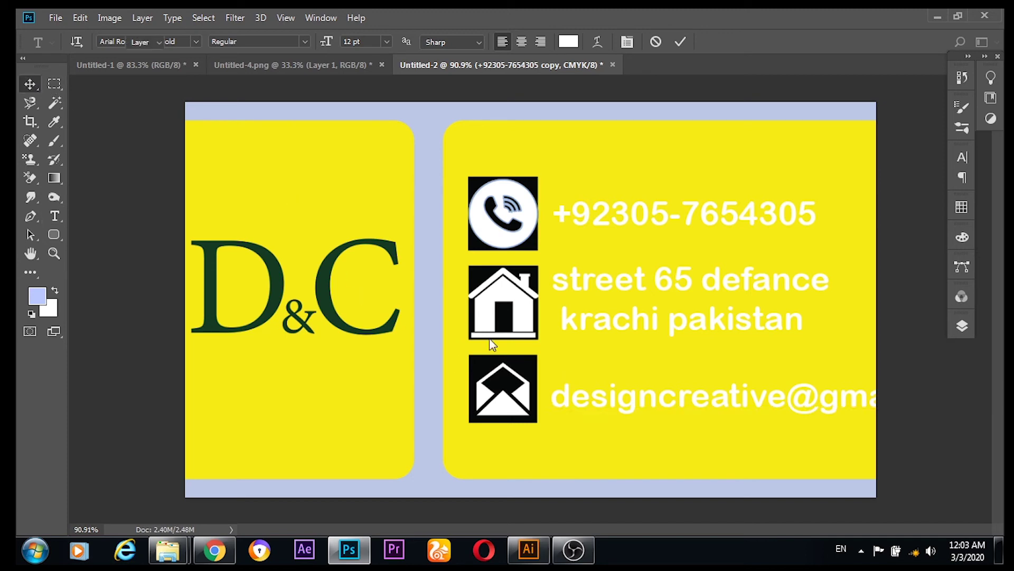
drag(594, 403, 471, 399)
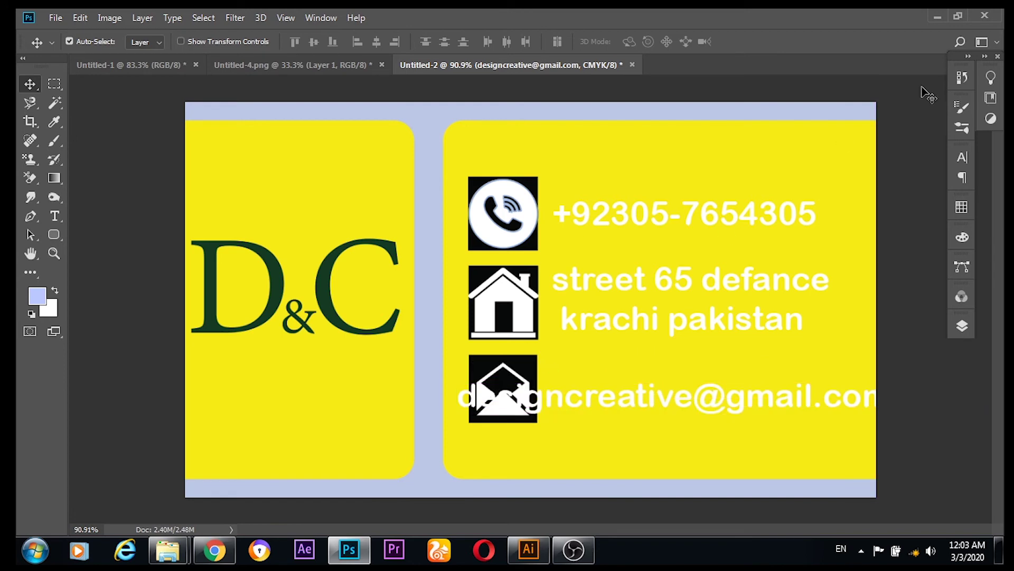
Step: Set the e-mail, phone number and address text all to 8 pt beside their icons
click(962, 156)
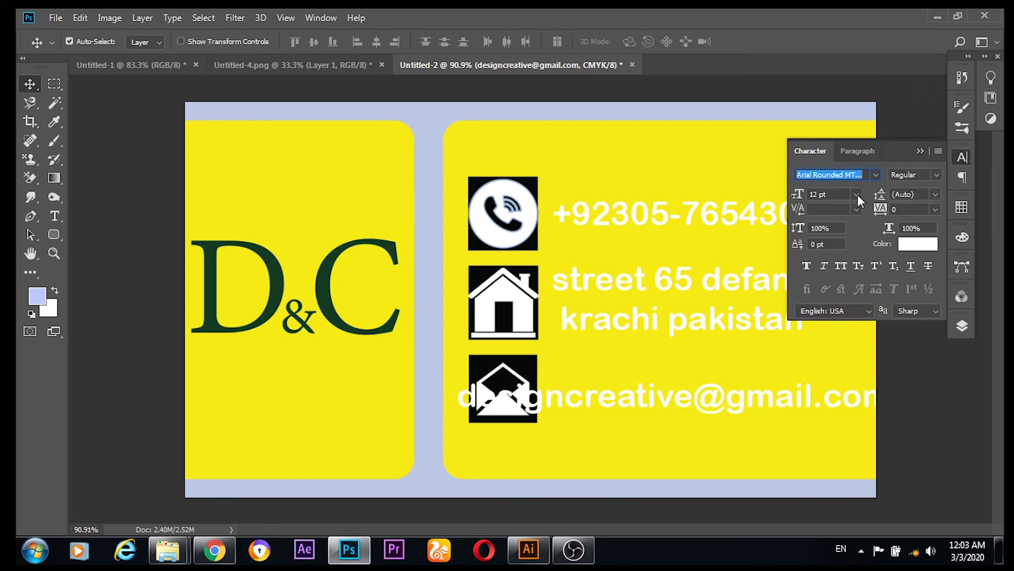
click(856, 195)
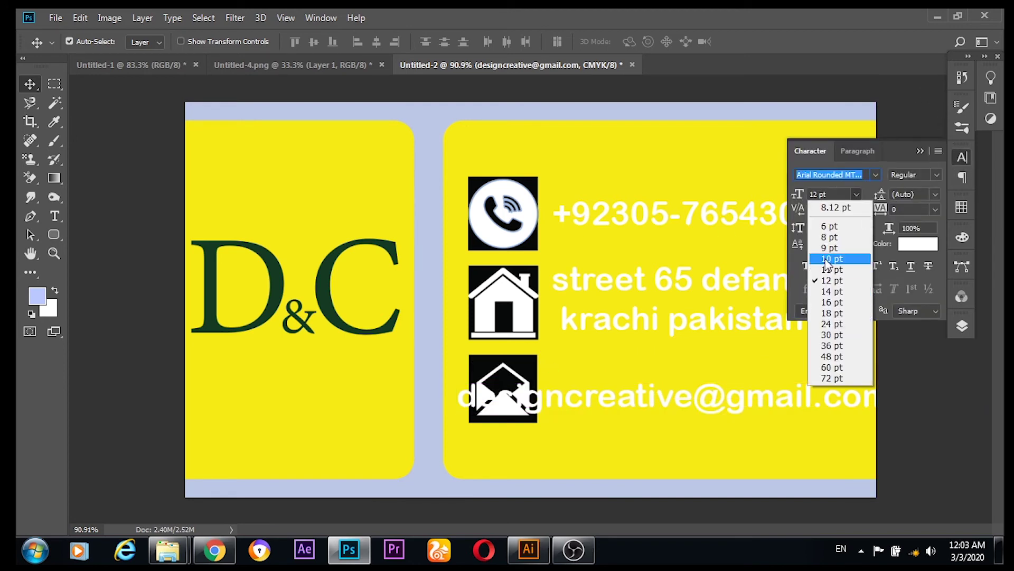
click(829, 238)
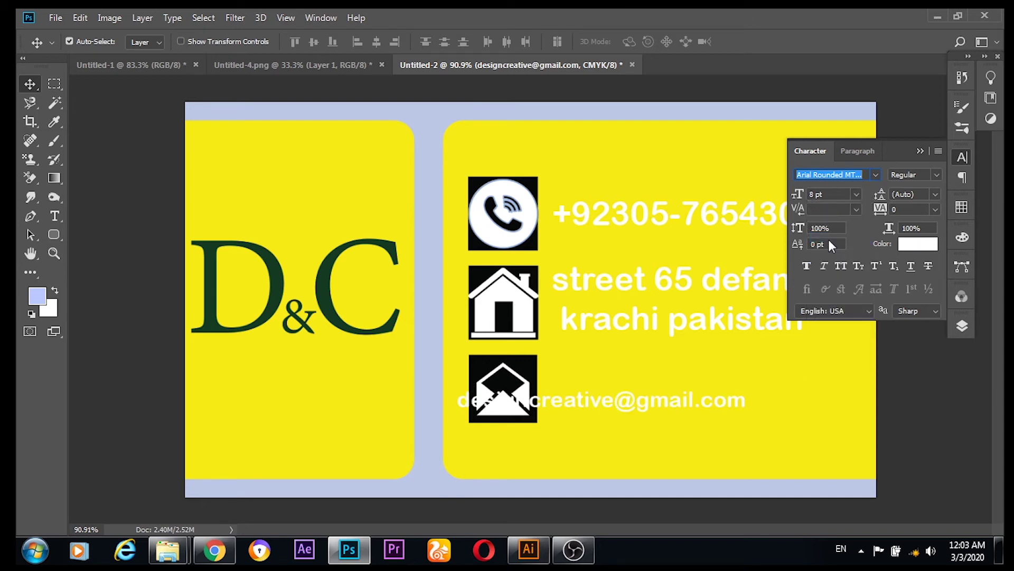
drag(622, 406, 718, 403)
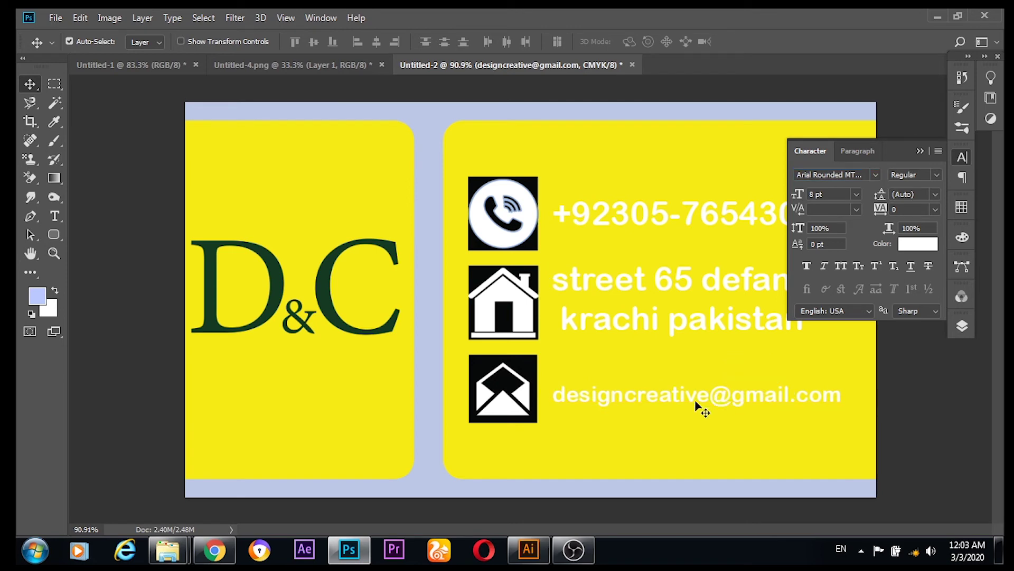
click(605, 208)
click(855, 194)
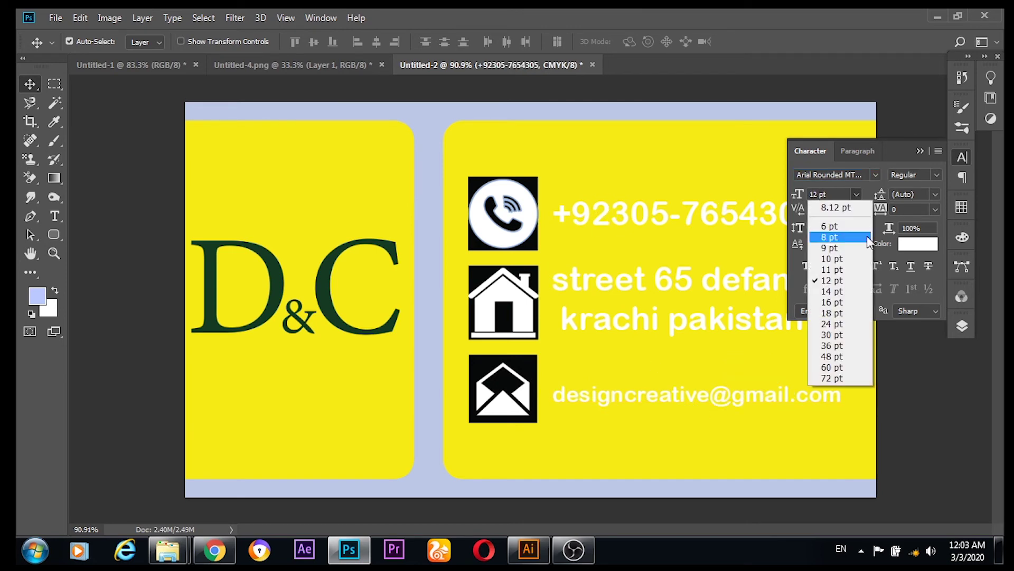
click(840, 237)
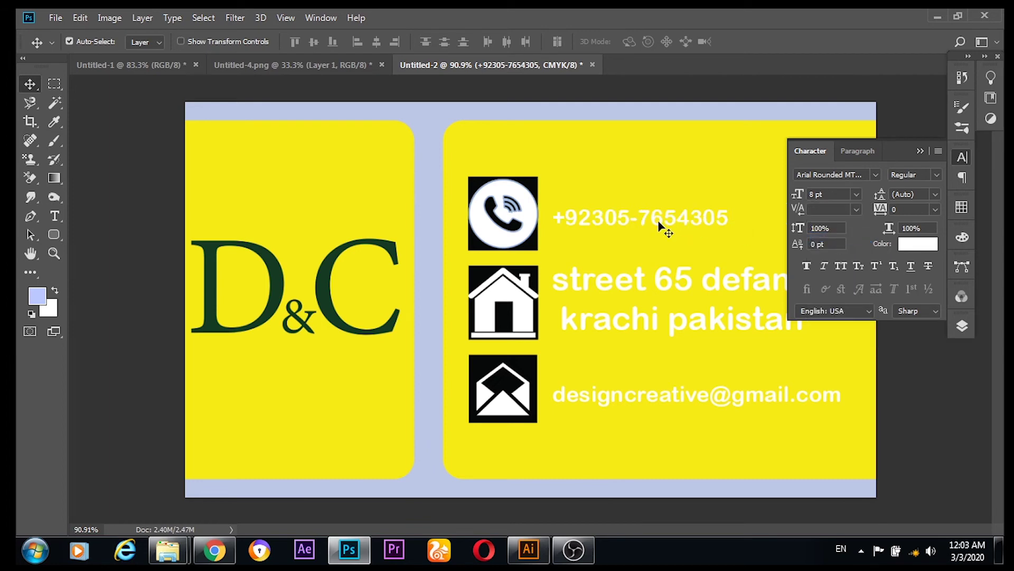
click(630, 287)
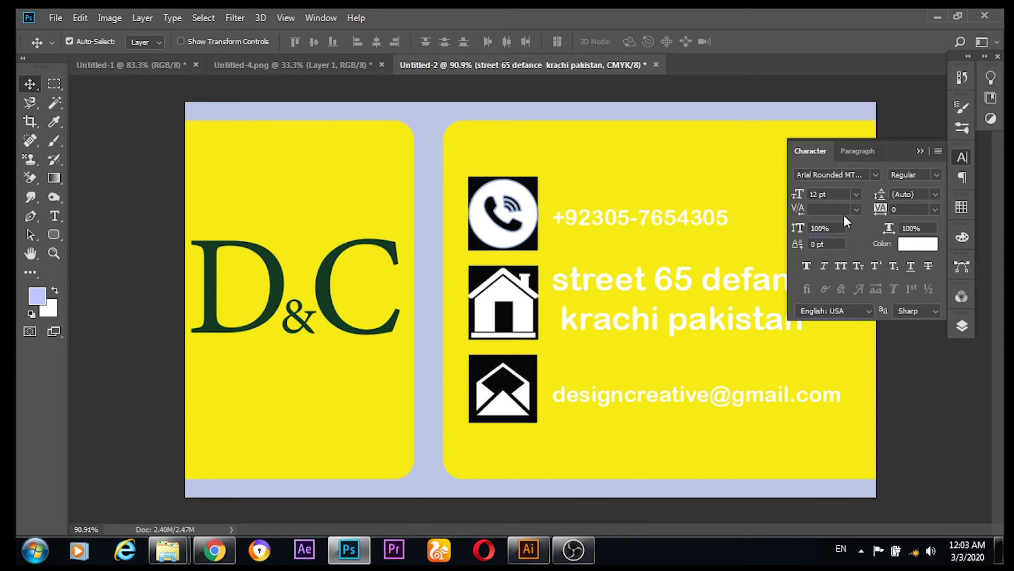
click(854, 194)
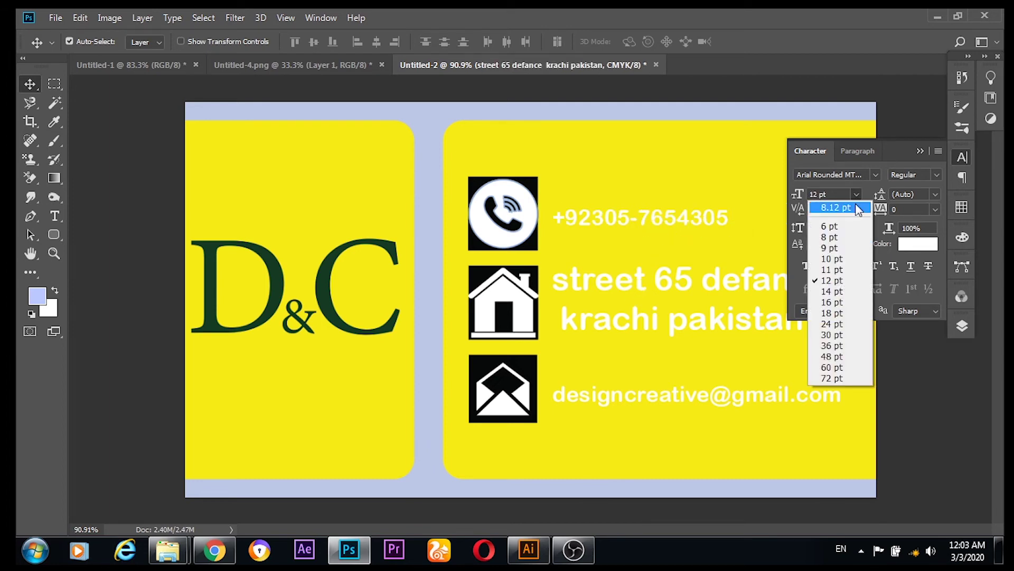
click(836, 239)
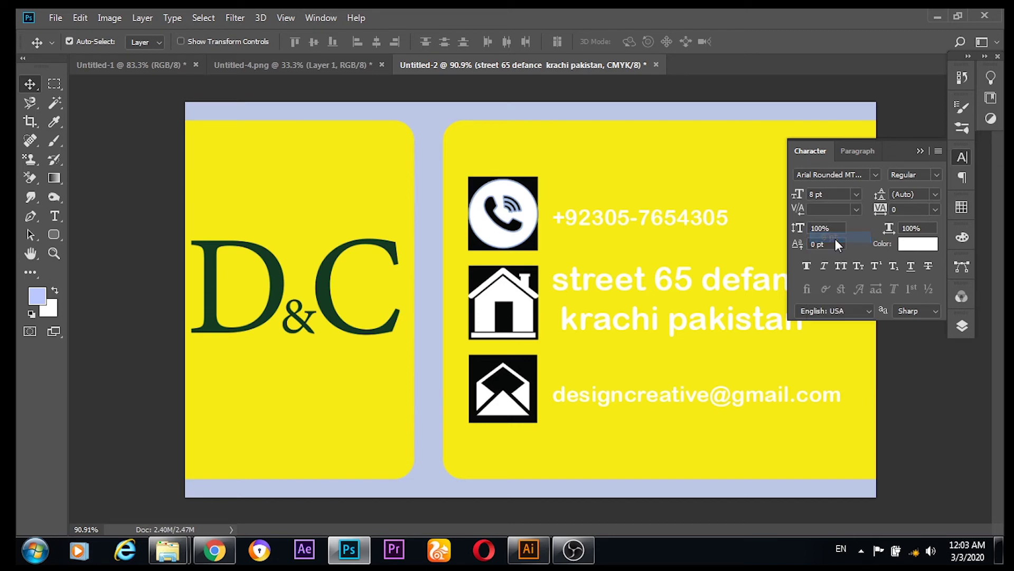
click(920, 151)
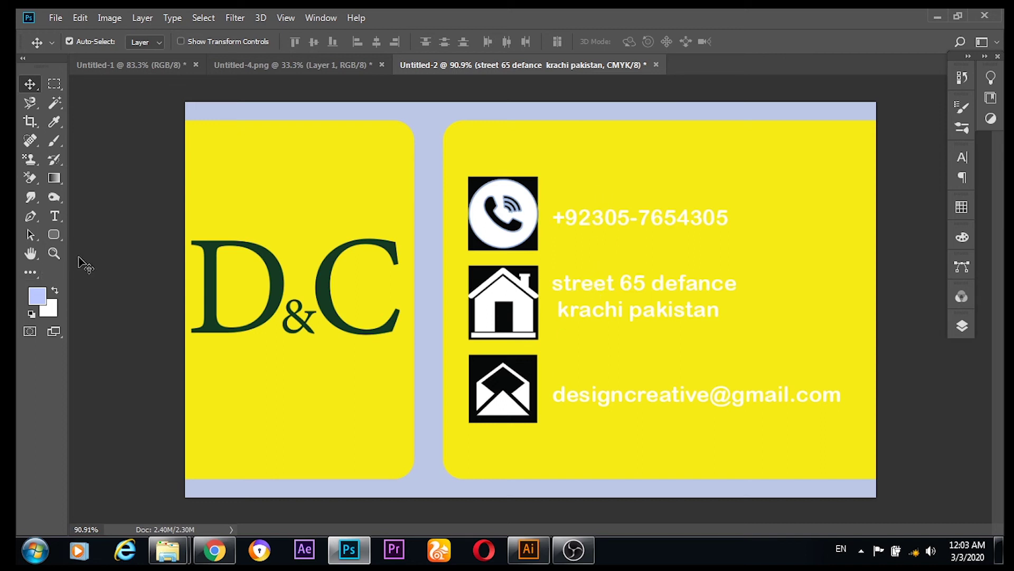
Step: Show rulers with Ctrl+R, try a vertical guide on the card, then remove it
key(ctrl+r)
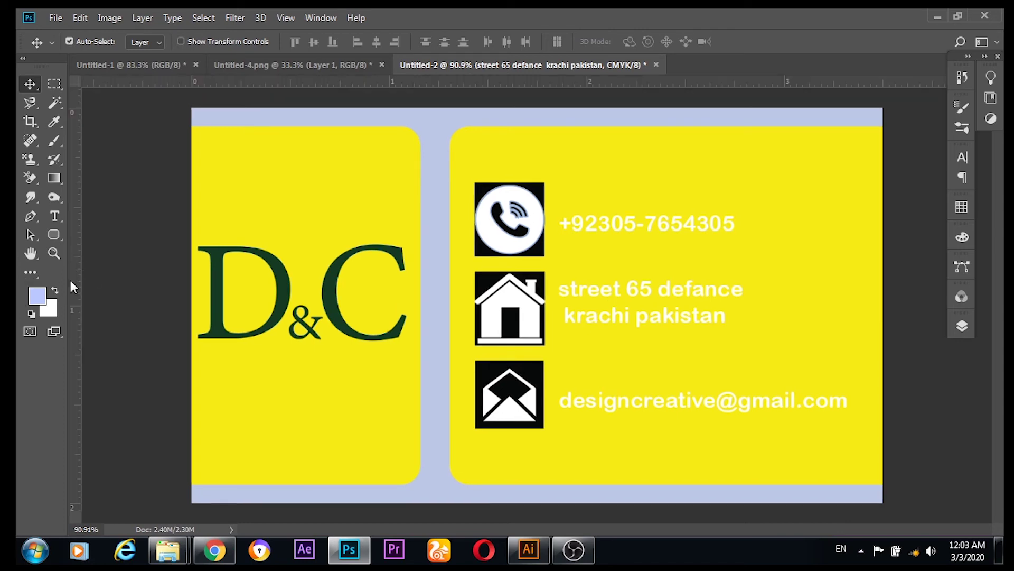
drag(70, 280, 561, 310)
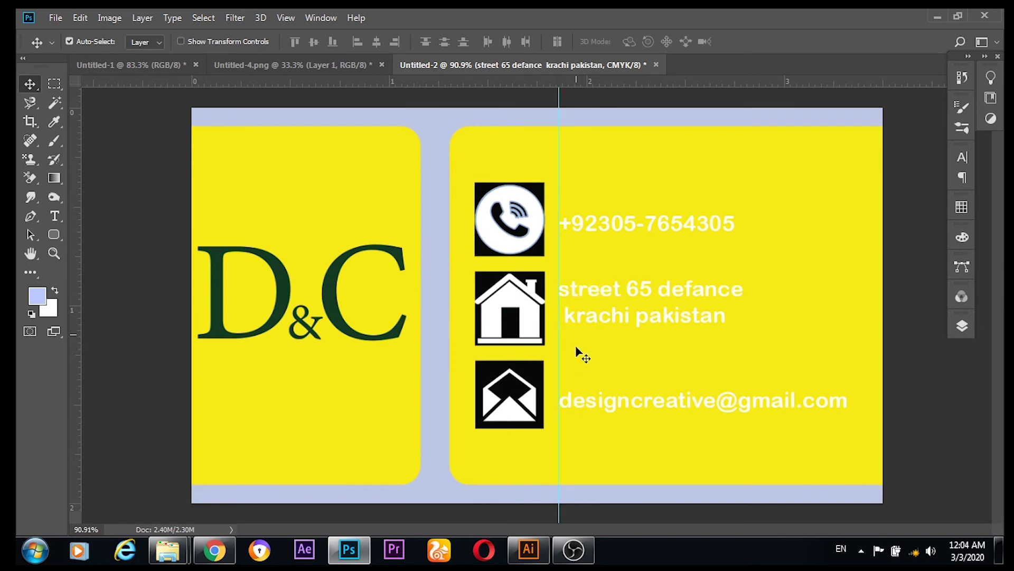
scroll(576, 347, up, 4)
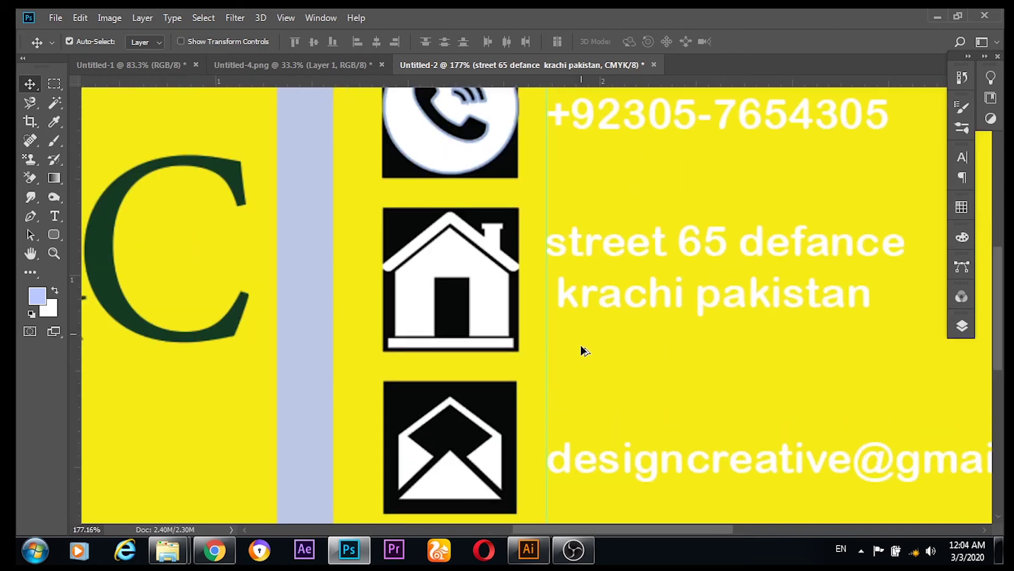
scroll(585, 350, down, 5)
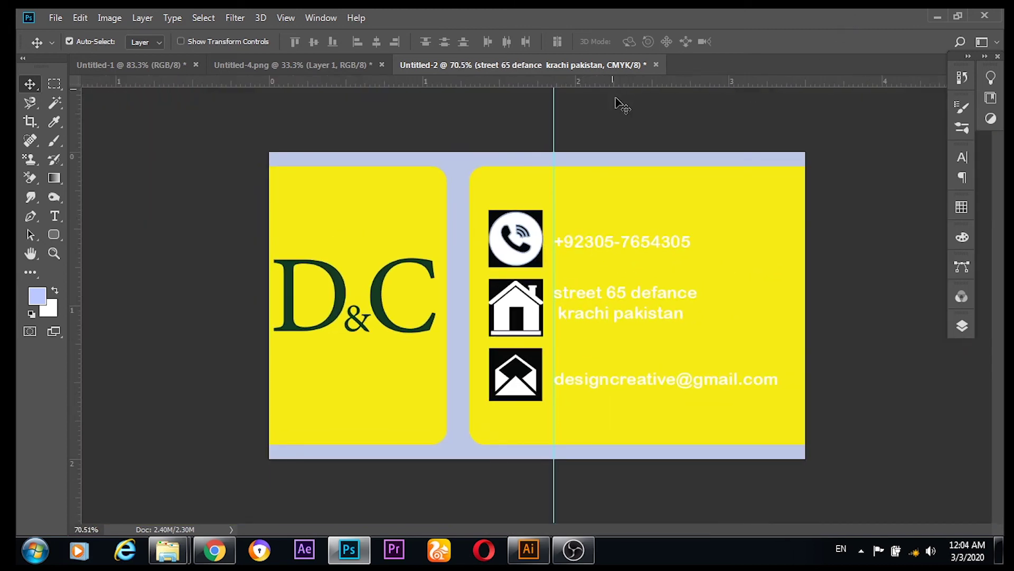
drag(554, 142, 54, 133)
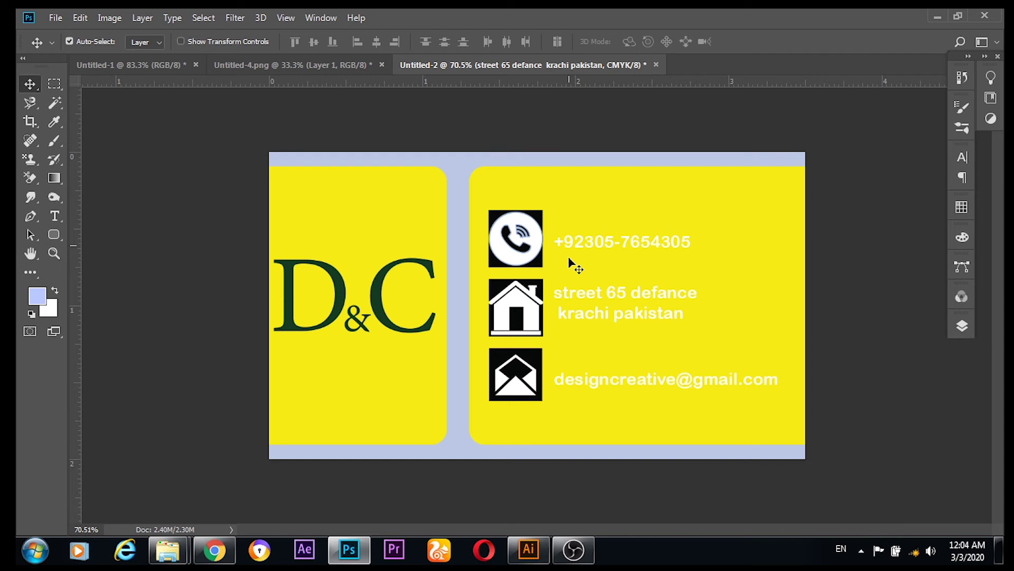
Step: Draw a thin rounded rectangle across the top of the left yellow panel
click(54, 235)
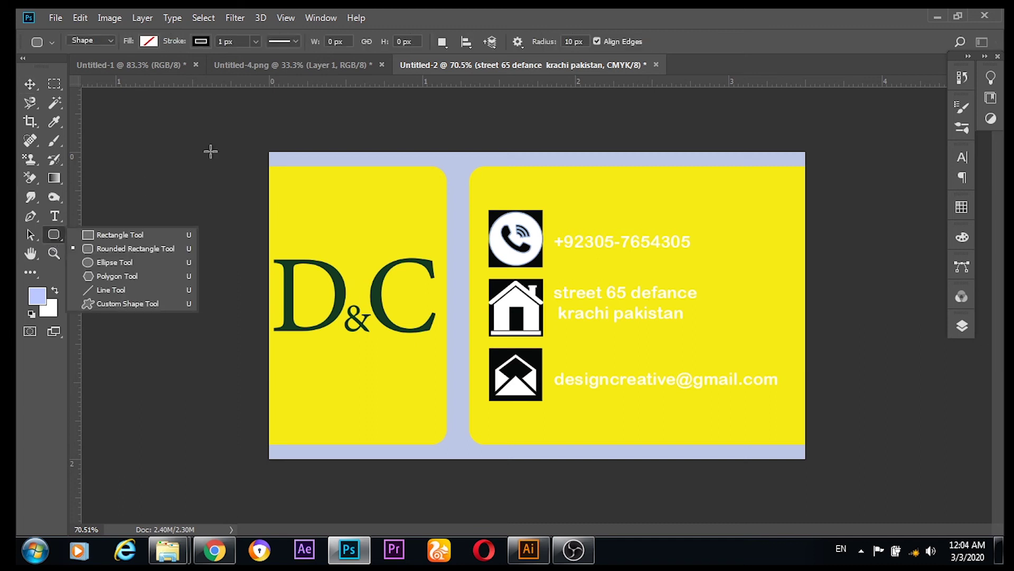
click(120, 247)
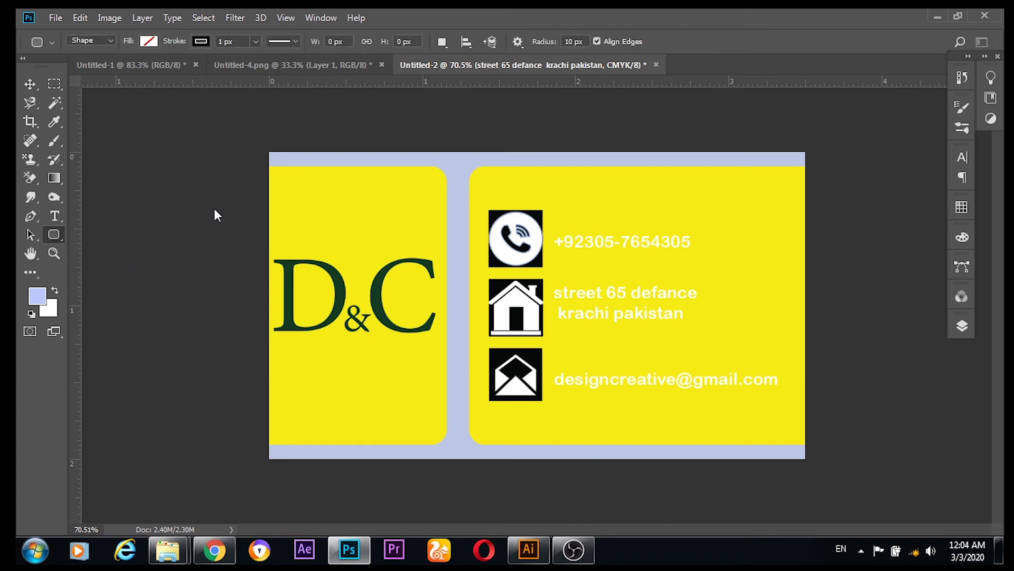
drag(275, 173, 439, 183)
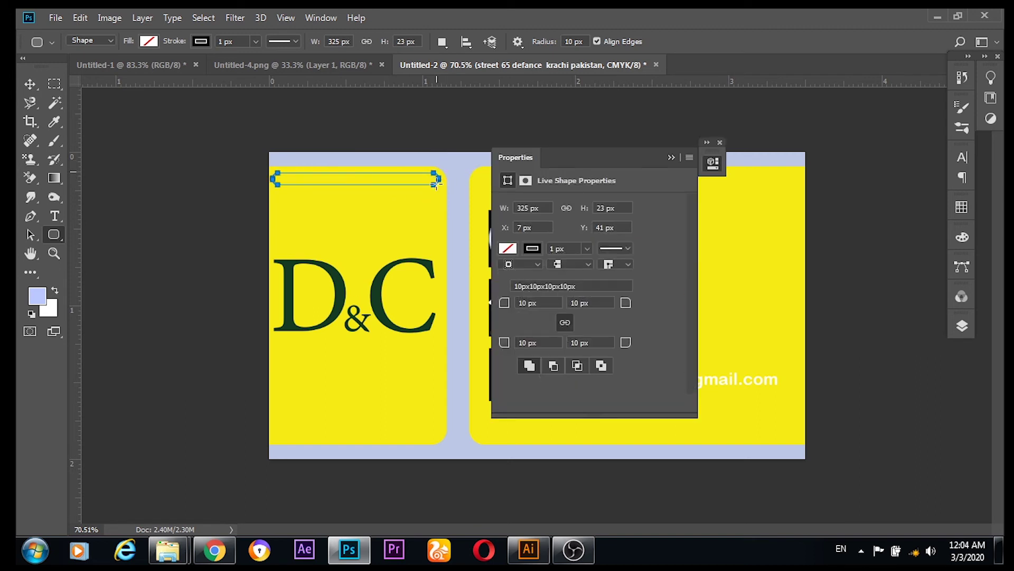
Step: Give the bar a white fill and no stroke
click(509, 250)
click(510, 252)
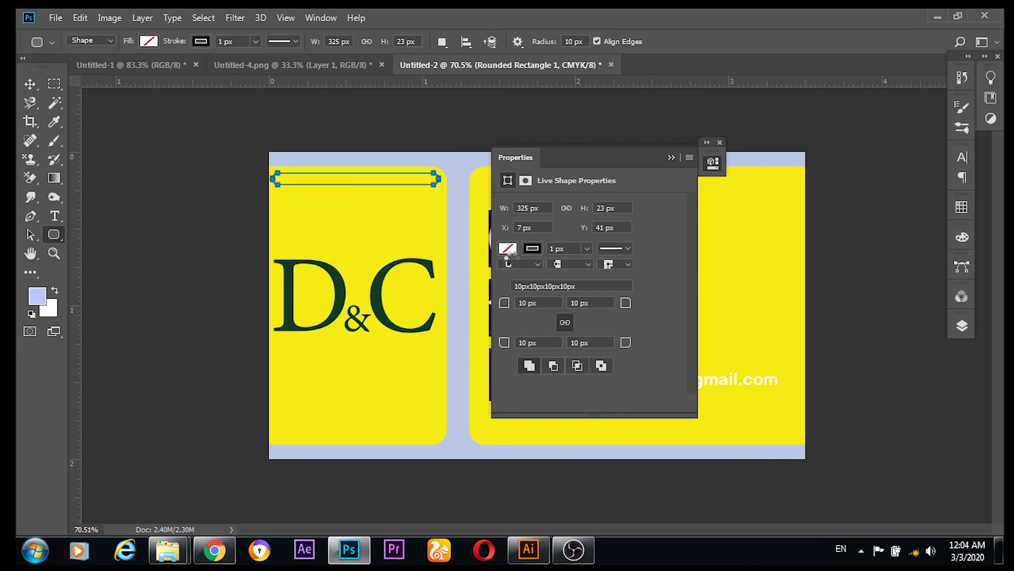
click(509, 250)
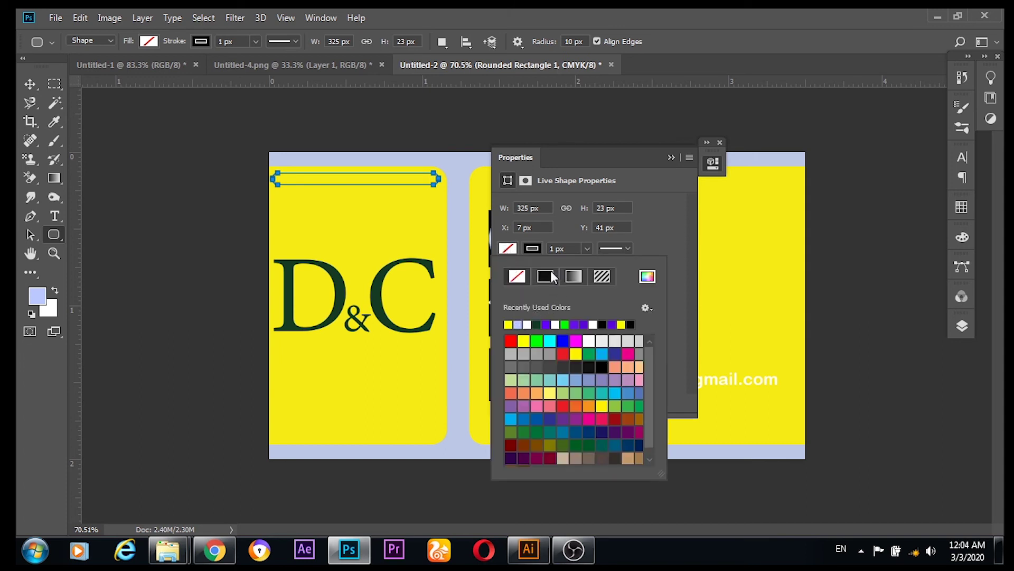
click(593, 324)
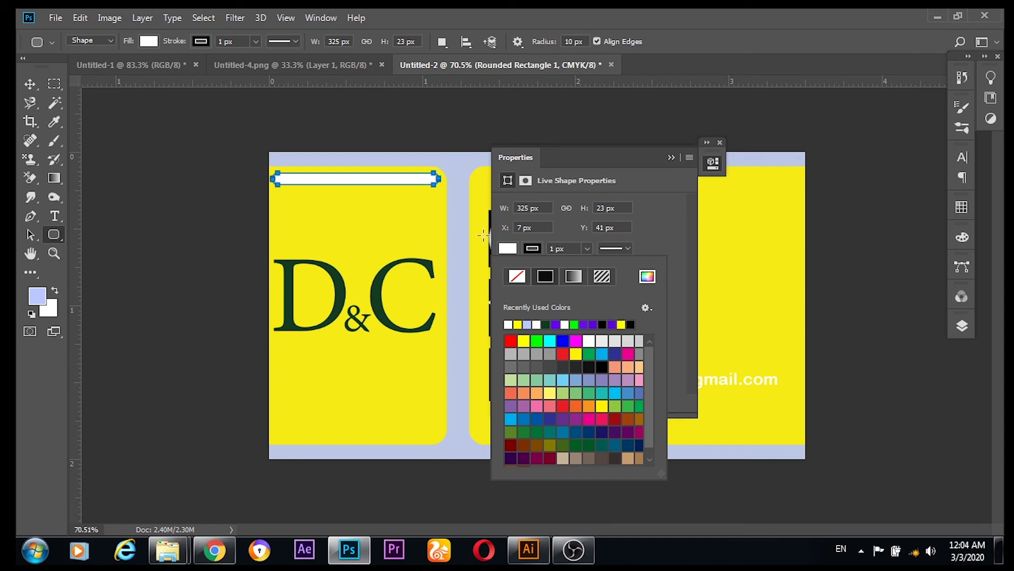
click(538, 252)
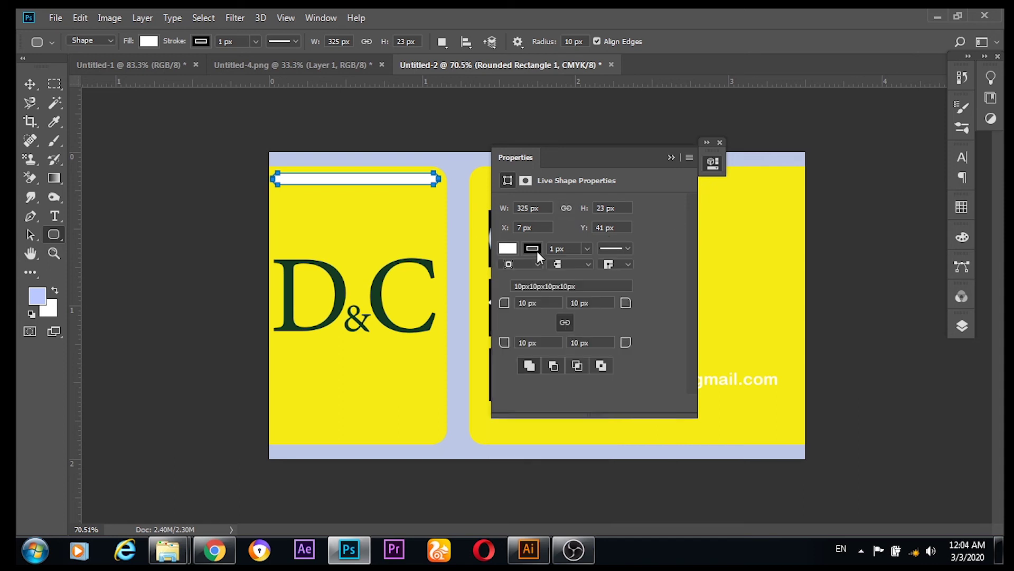
click(534, 249)
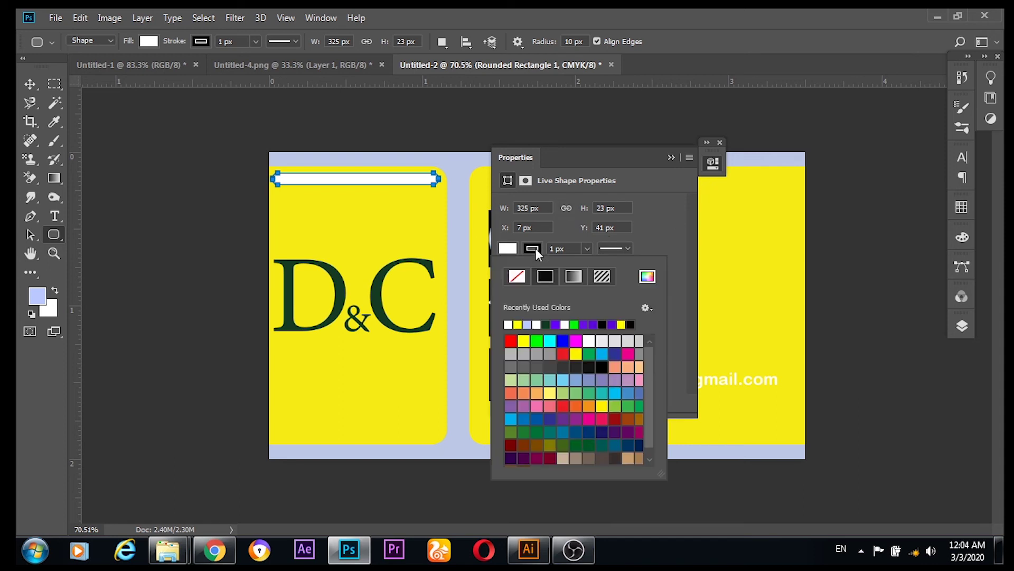
click(517, 276)
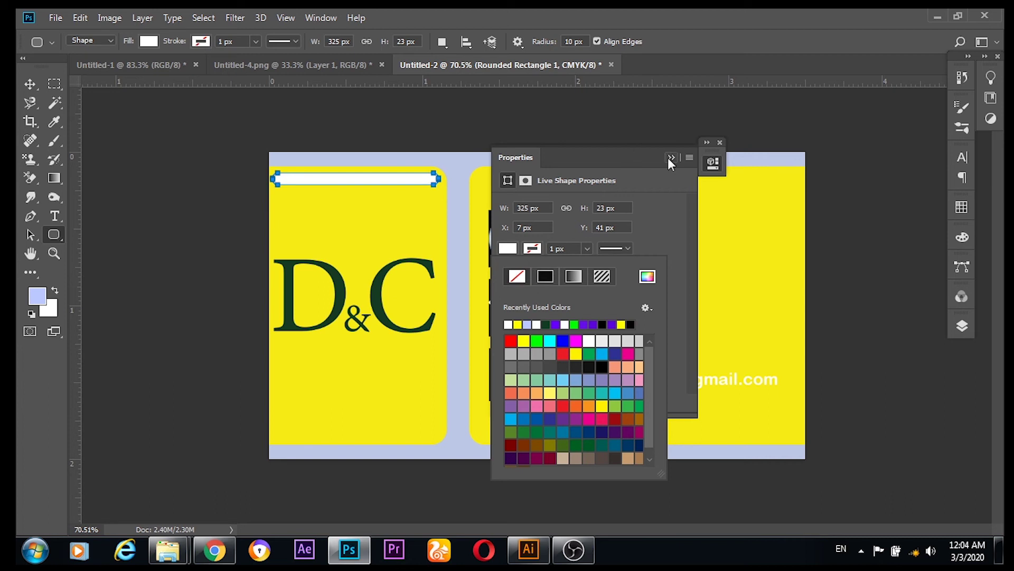
click(670, 158)
click(32, 85)
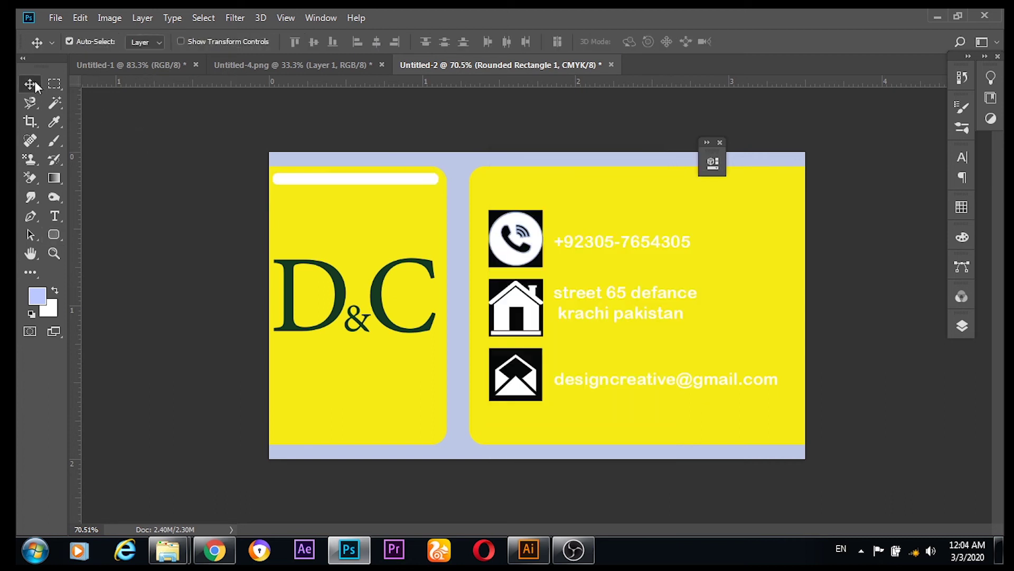
scroll(312, 172, up, 3)
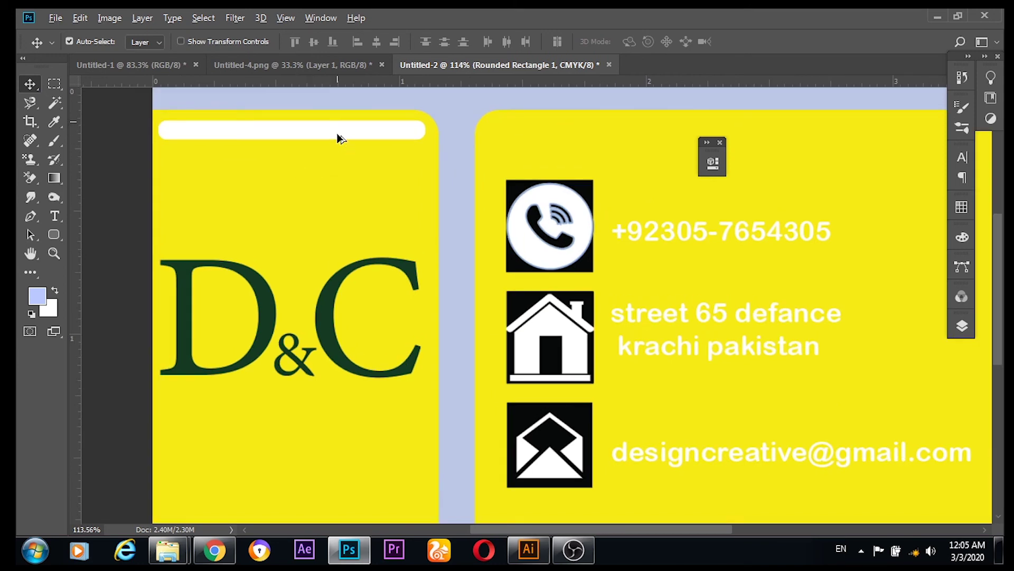
Step: Alt-drag copies of the white bar to stack four above the logo and one below it
drag(337, 132, 339, 163)
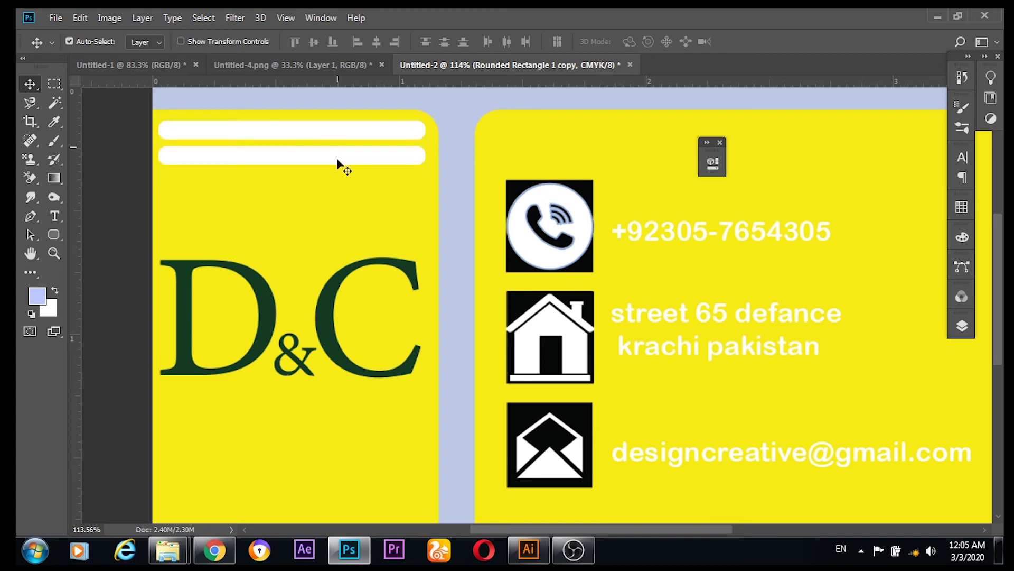
key(ctrl)
drag(349, 164, 349, 191)
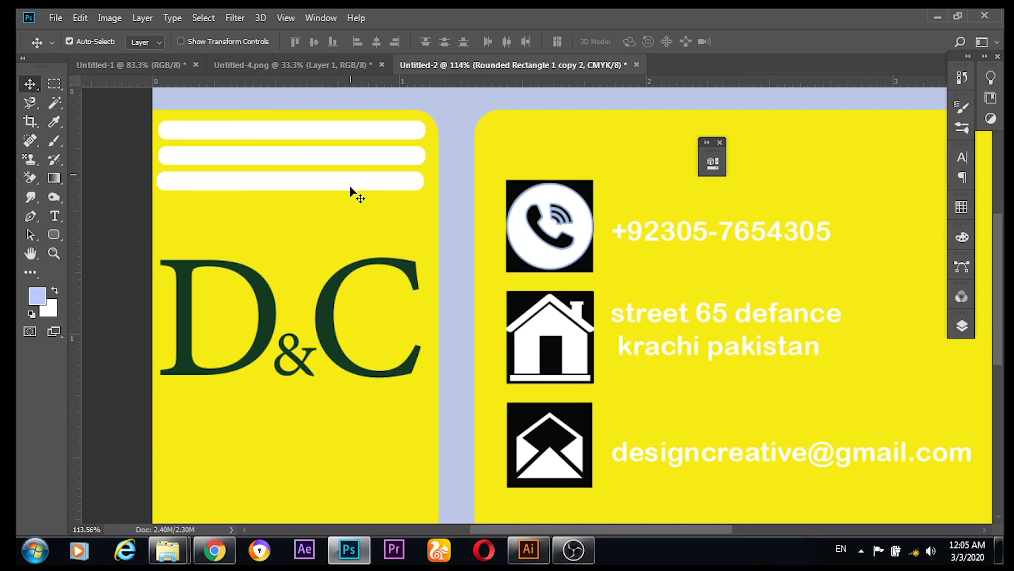
drag(348, 188, 351, 215)
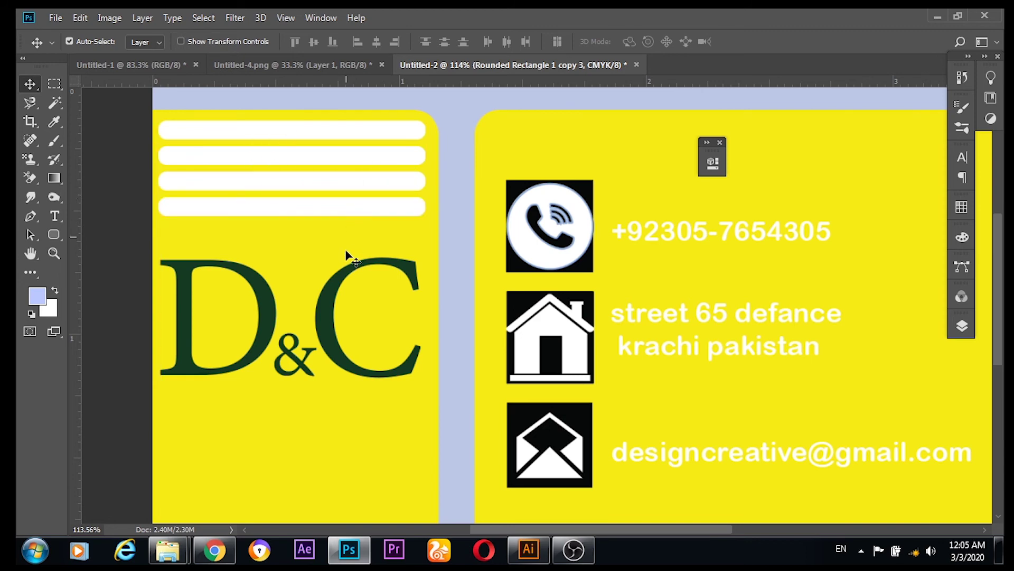
click(358, 222)
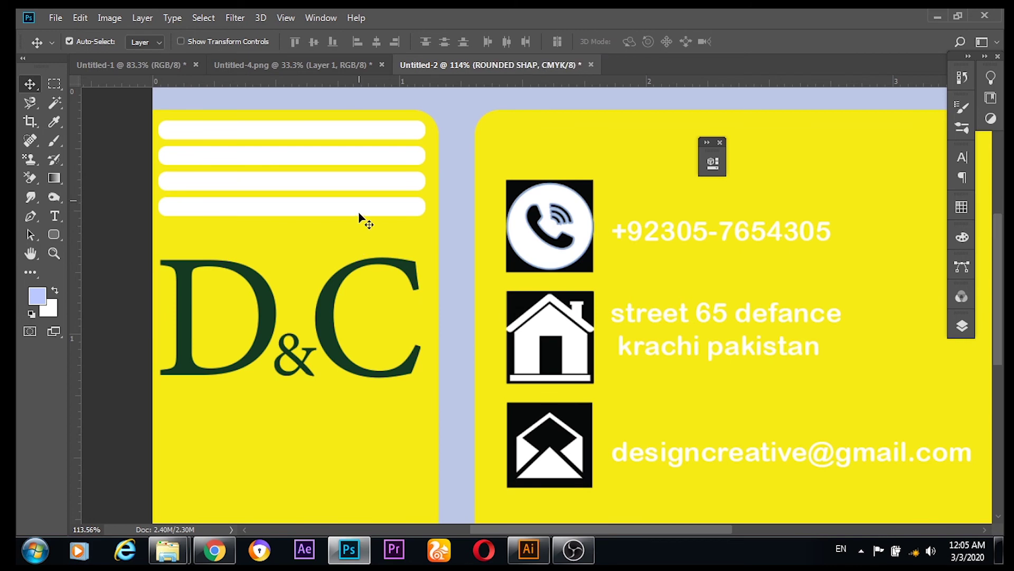
click(359, 213)
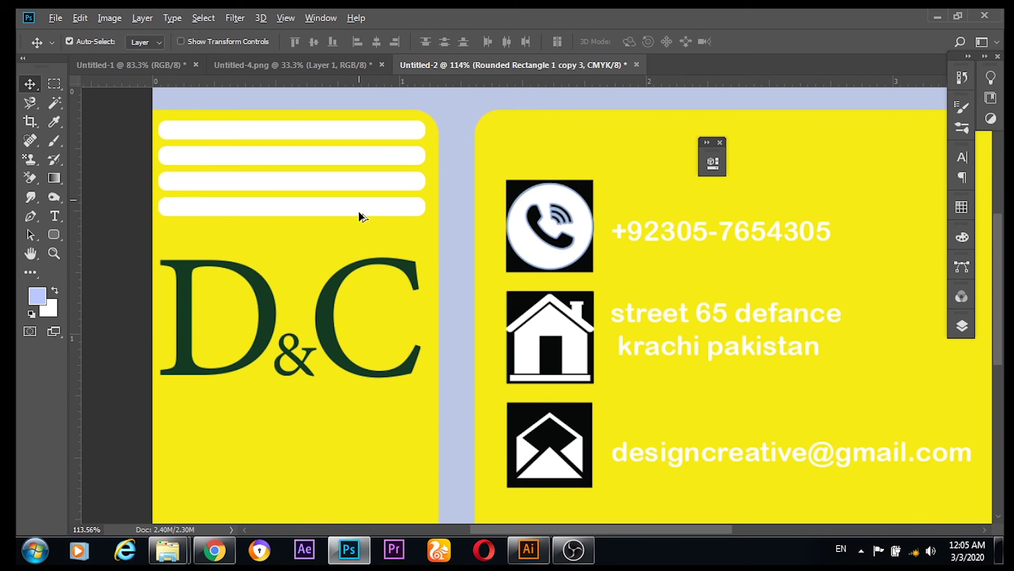
drag(359, 215, 364, 456)
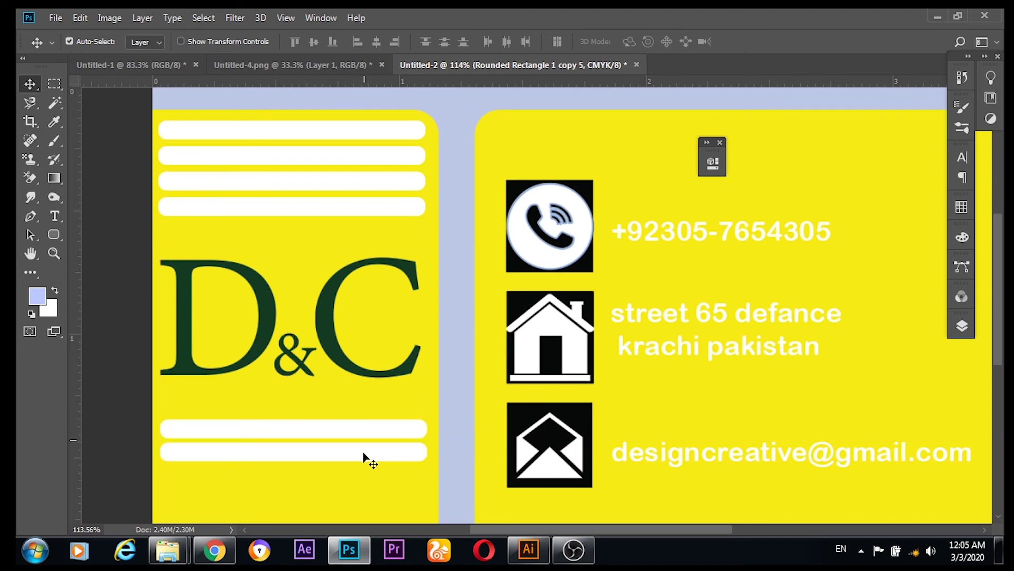
Step: Add and nudge more bar copies until four evenly spaced bars sit below the logo
scroll(407, 344, down, 1)
scroll(407, 343, down, 1)
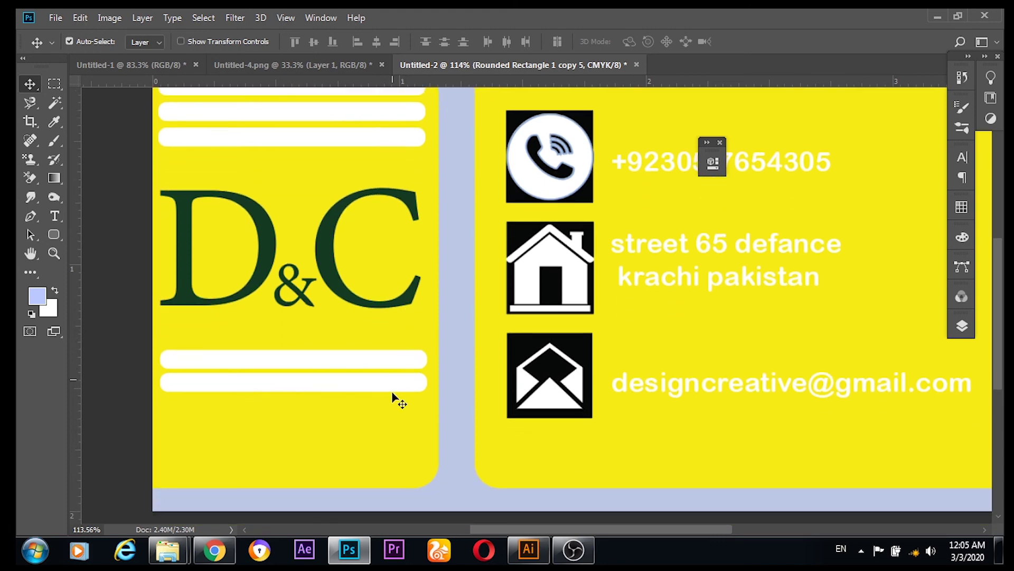
drag(390, 390, 389, 414)
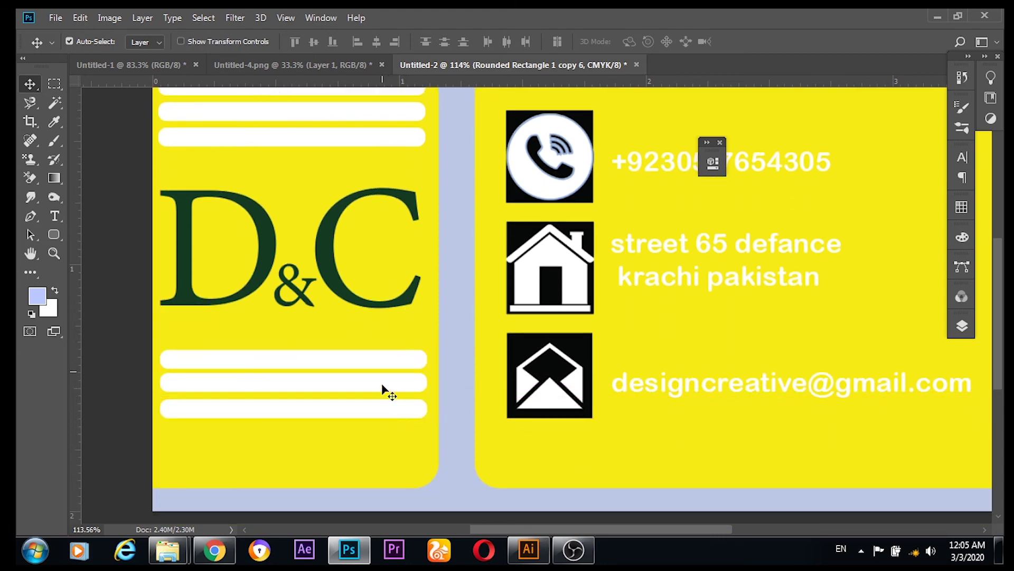
click(382, 387)
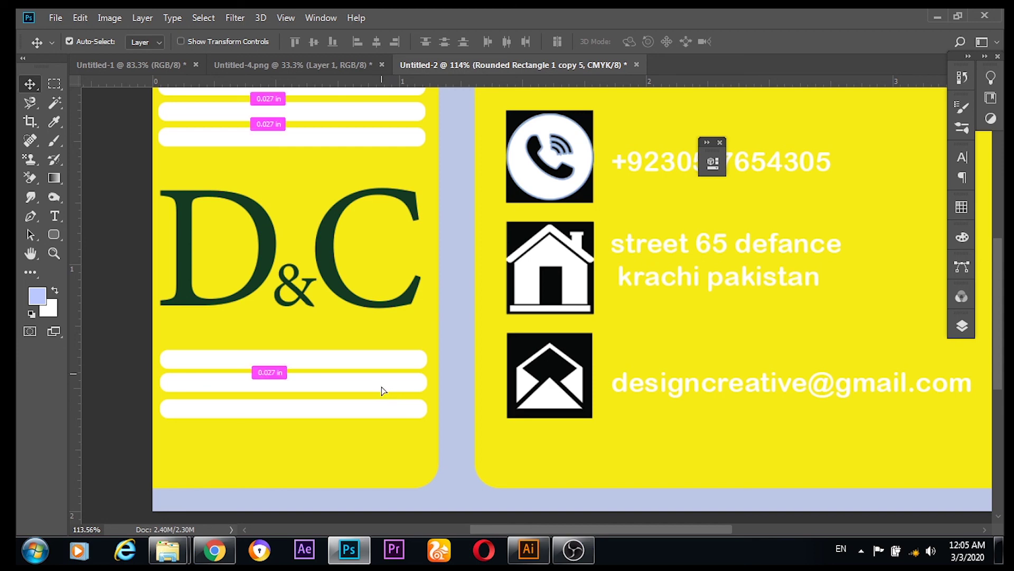
drag(382, 387, 384, 388)
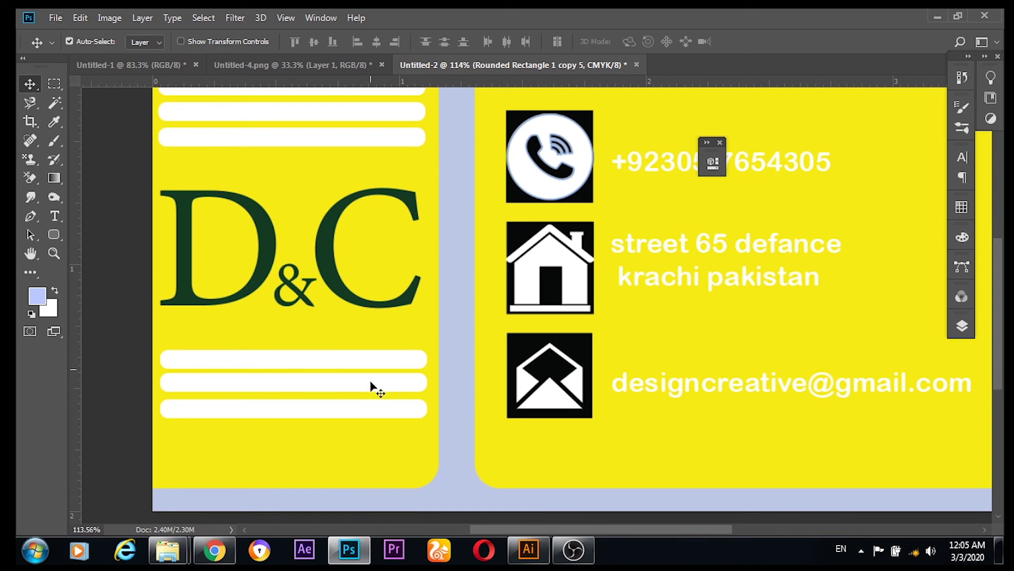
key(Down)
key(Down)
key(Down)
key(Down)
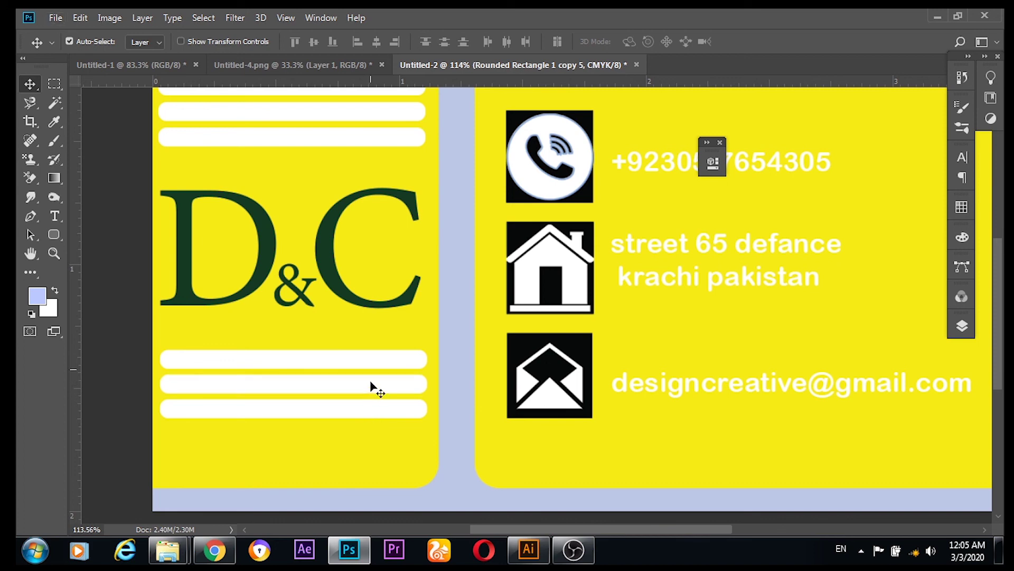
drag(360, 413, 363, 439)
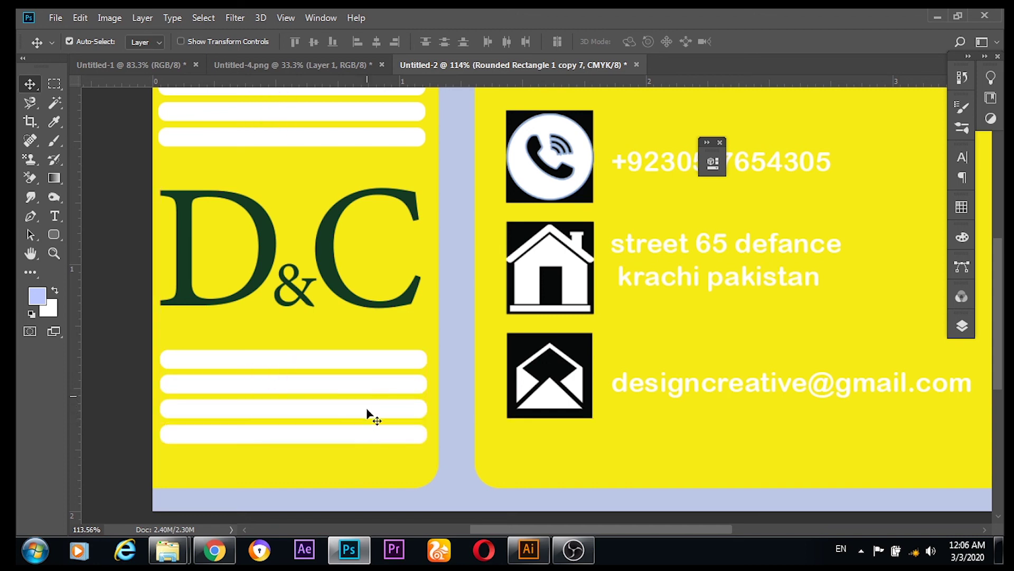
scroll(367, 410, up, 2)
scroll(368, 407, down, 2)
scroll(368, 407, up, 3)
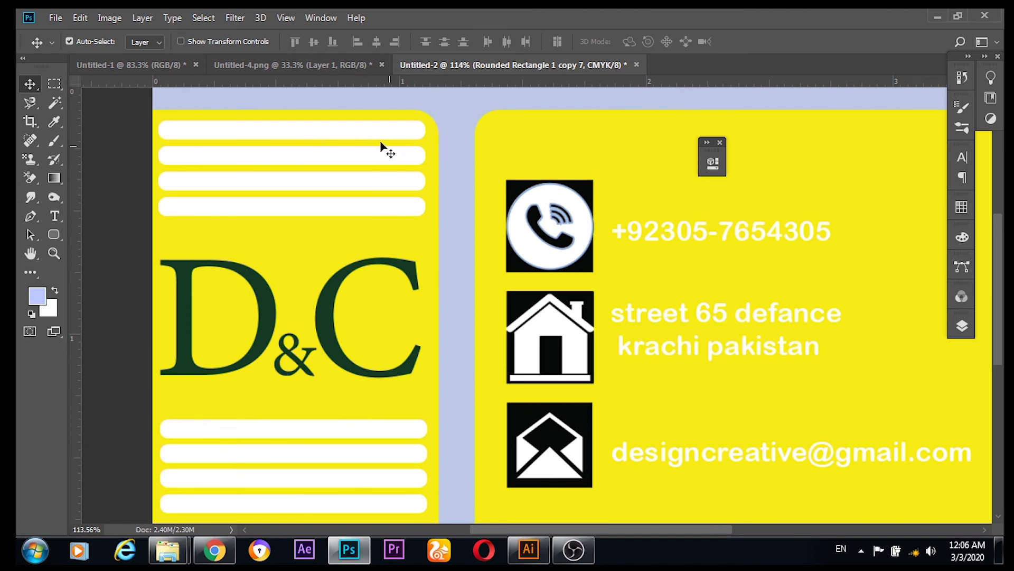
Step: Link four of the Rounded Rectangle bar layers and nudge those top bars slightly down
click(962, 326)
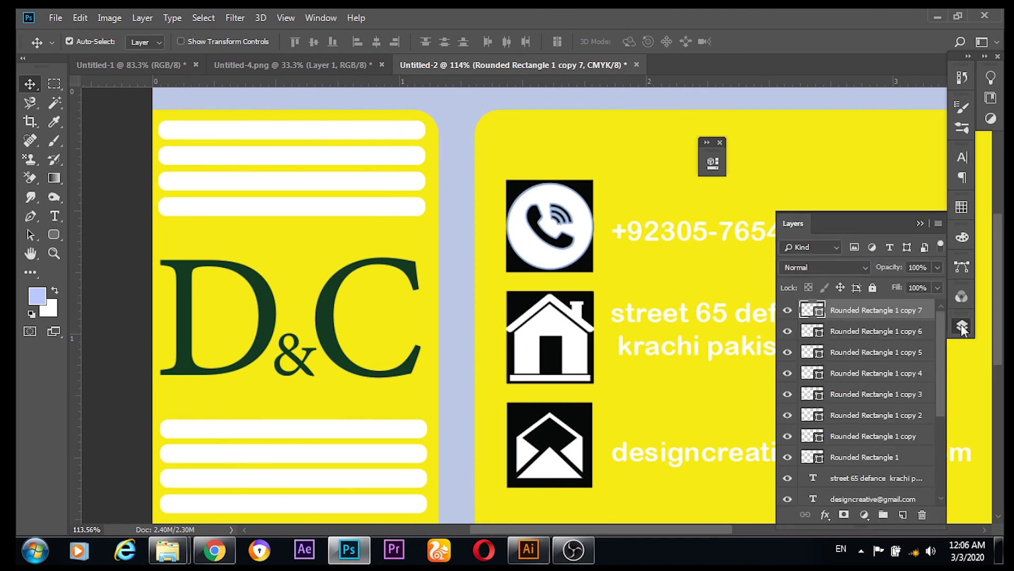
click(852, 458)
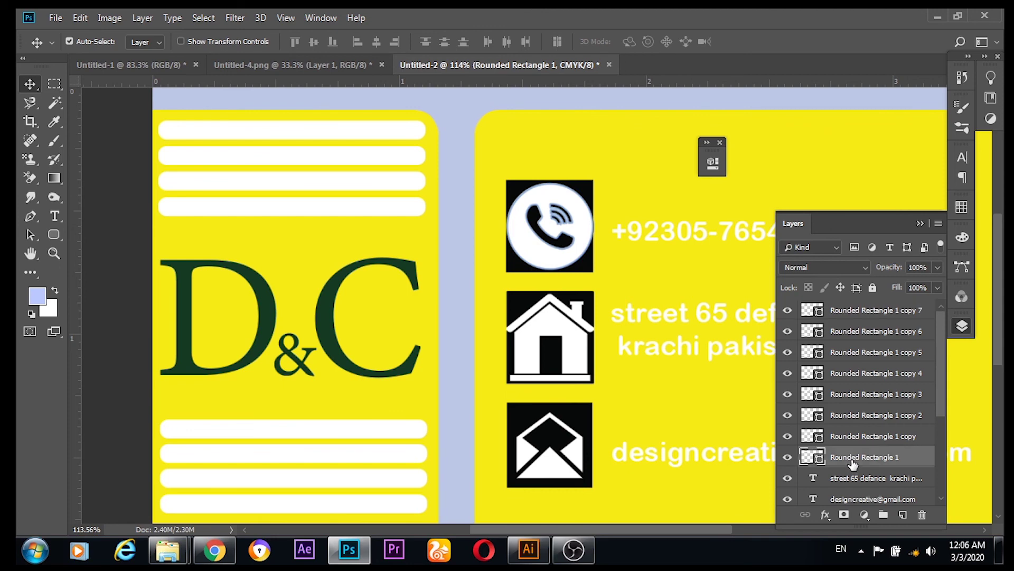
click(867, 310)
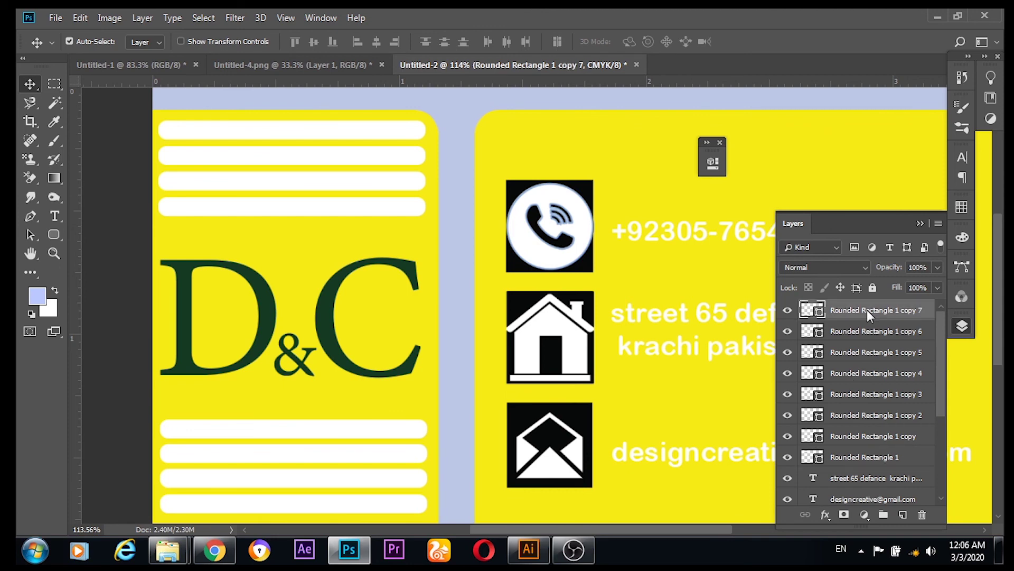
click(902, 439)
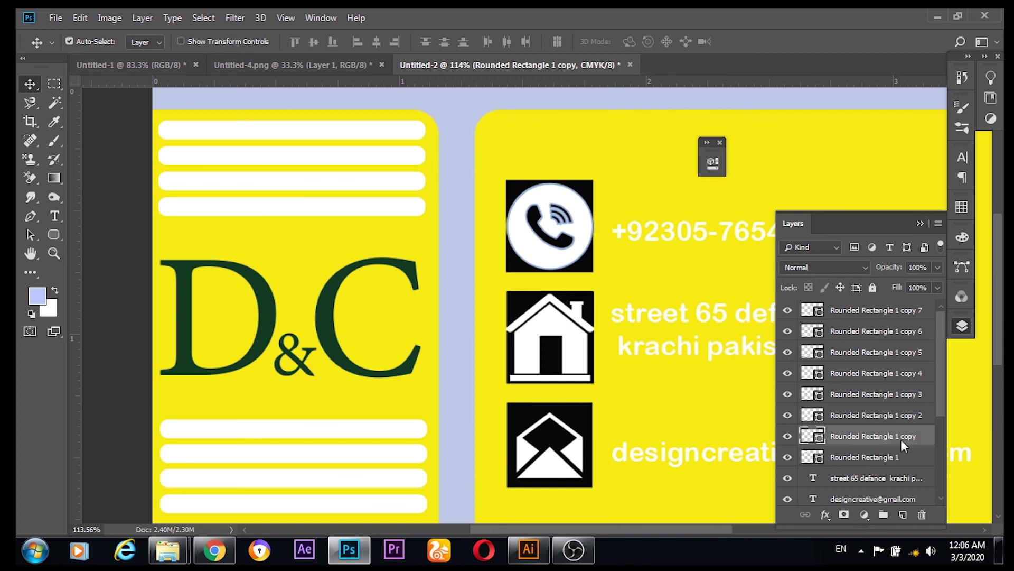
drag(901, 439, 904, 399)
click(907, 393)
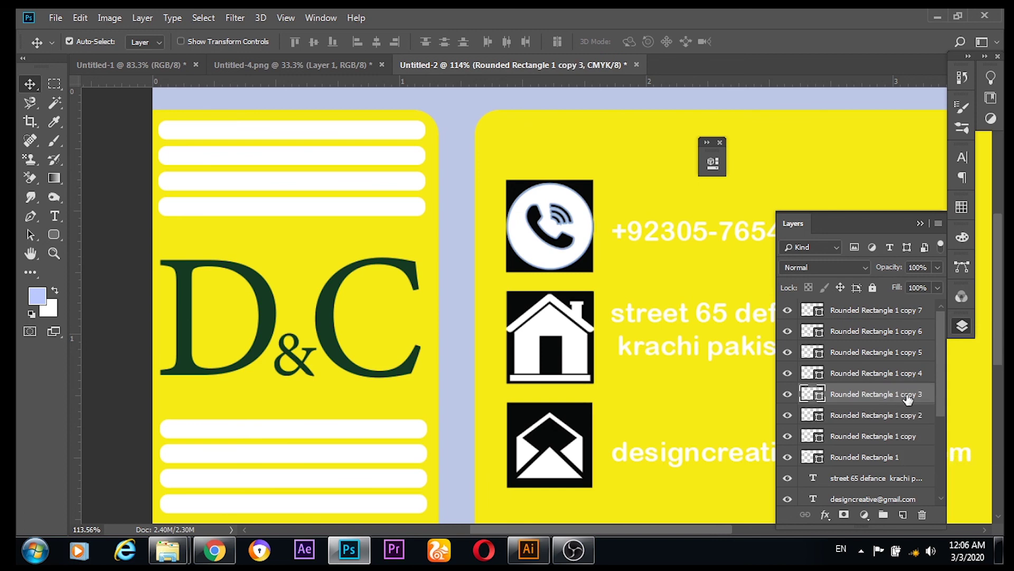
key(ctrl)
ctrl+click(900, 441)
ctrl+click(903, 418)
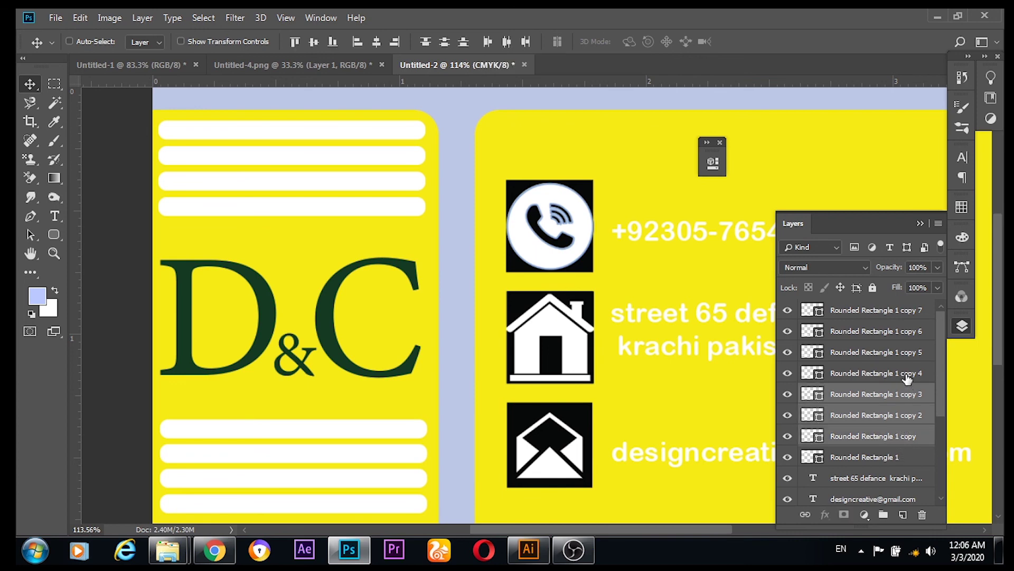
ctrl+click(906, 374)
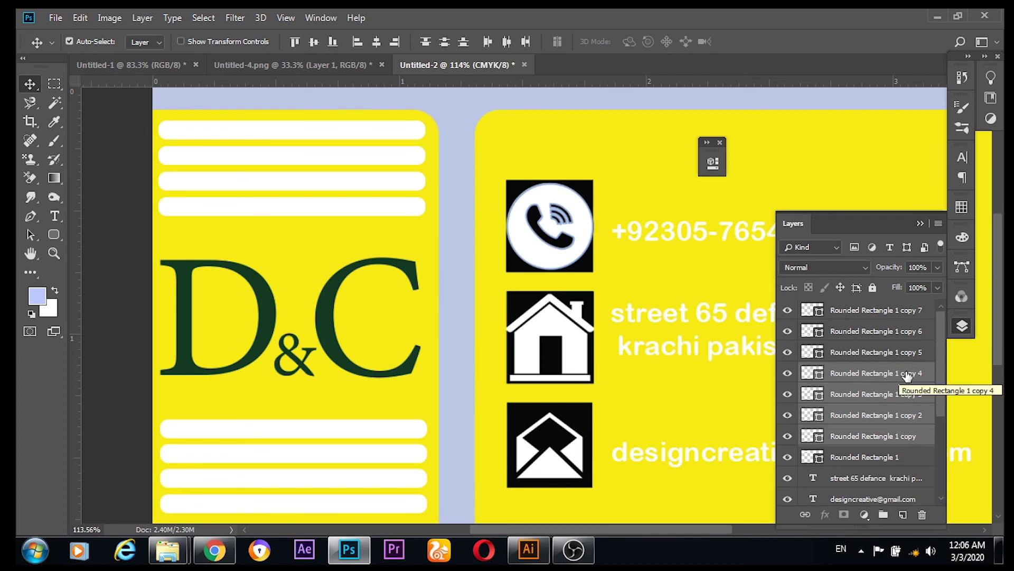
right_click(905, 370)
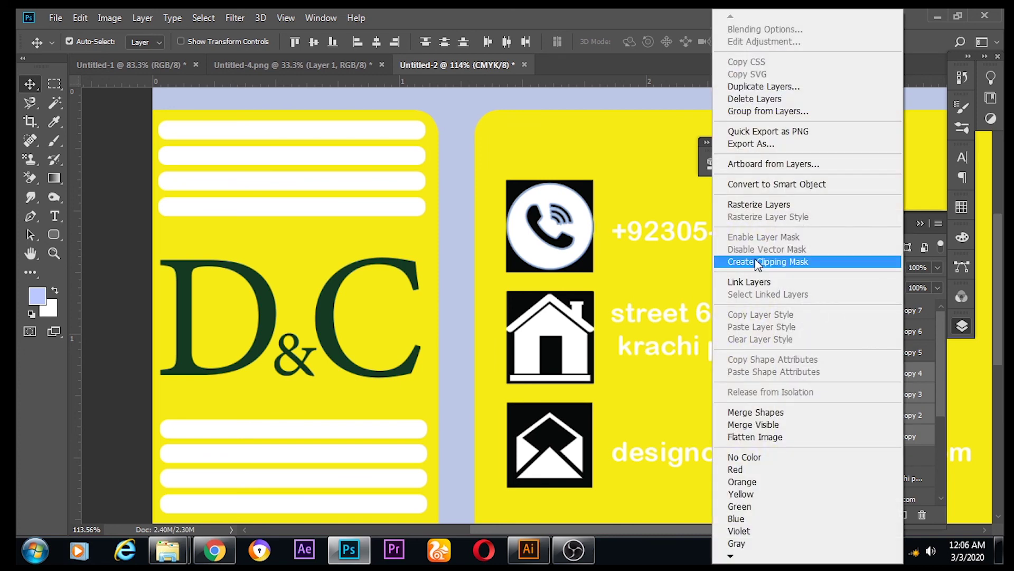
click(769, 283)
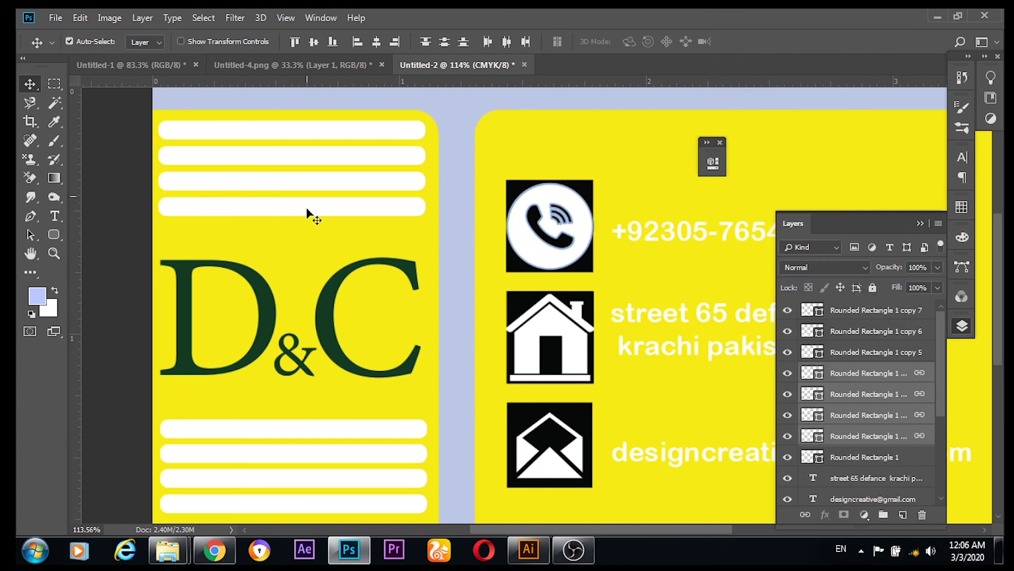
drag(308, 214, 310, 210)
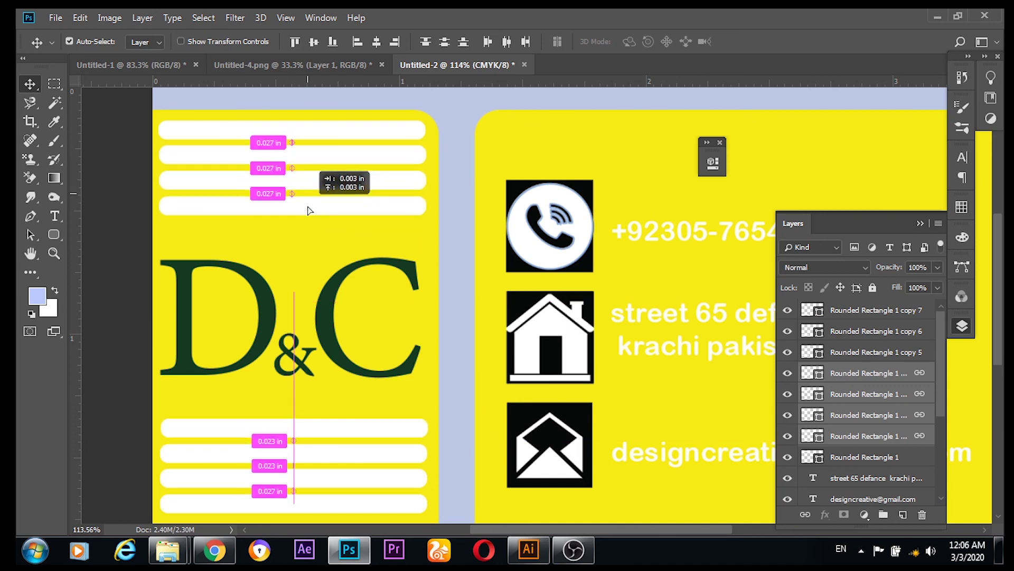
drag(308, 207, 307, 206)
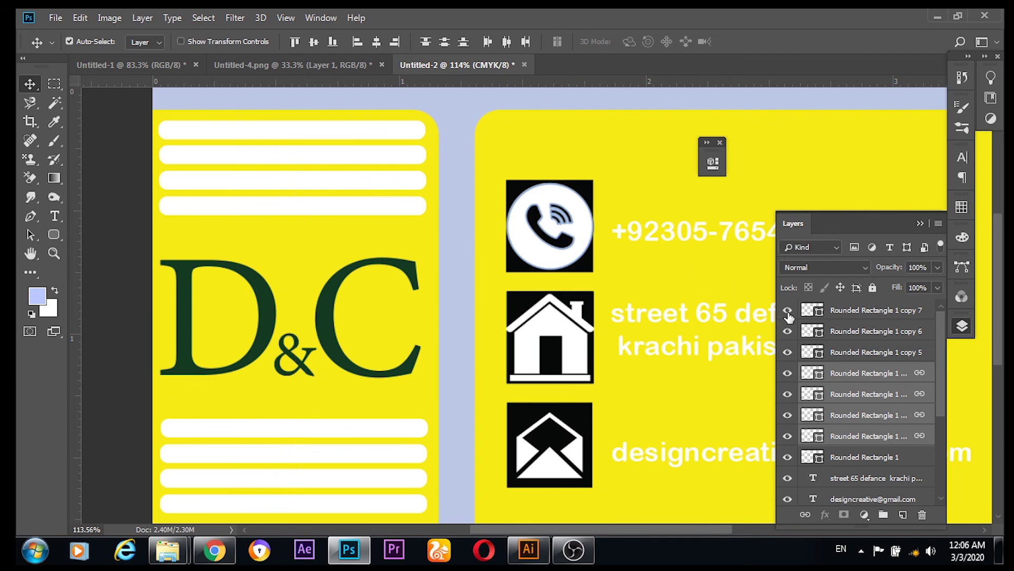
Step: Select all eight Rounded Rectangle bar layers, from Rounded Rectangle 1 to copy 7, and link them
click(861, 352)
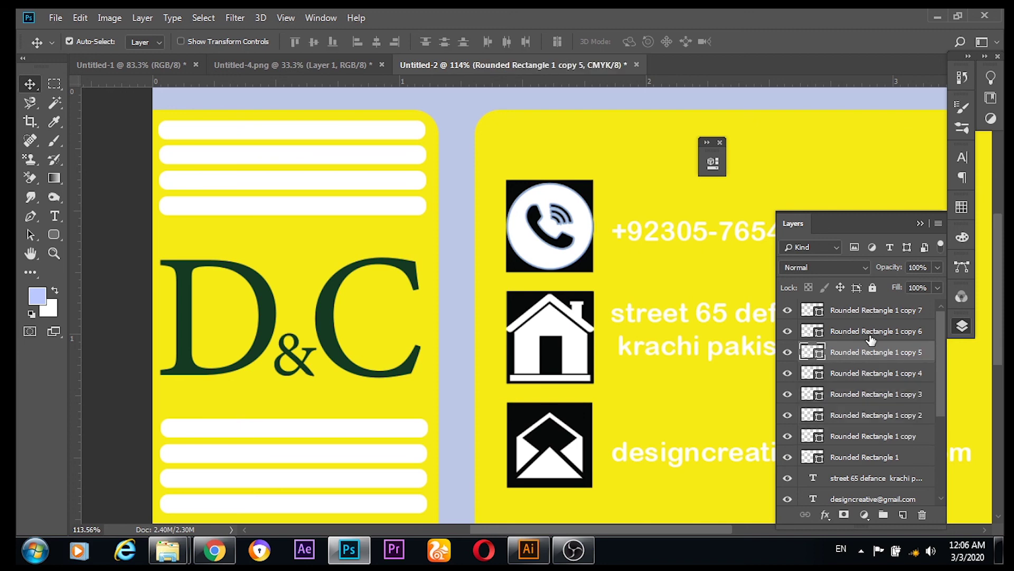
click(873, 331)
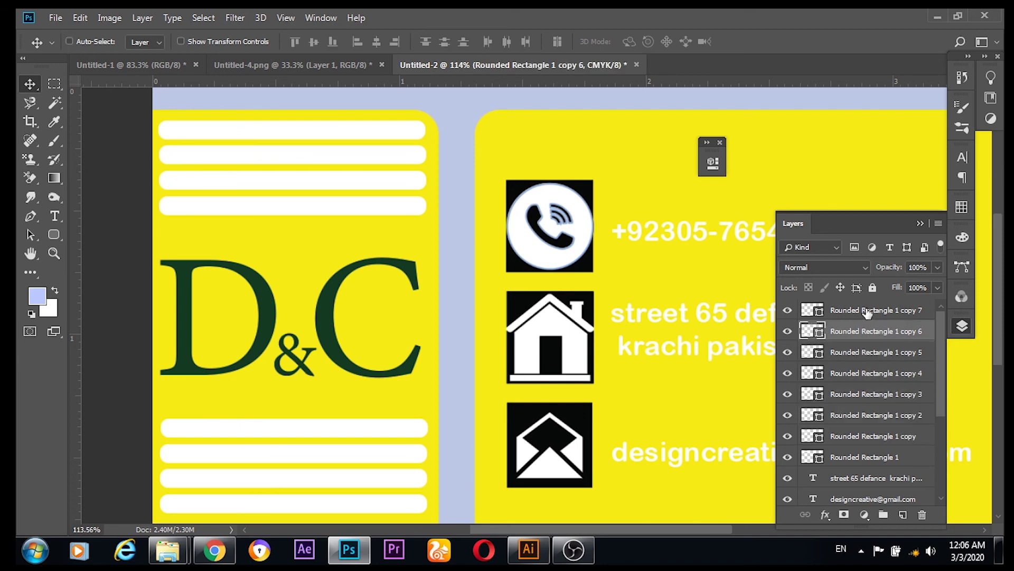
shift+click(868, 312)
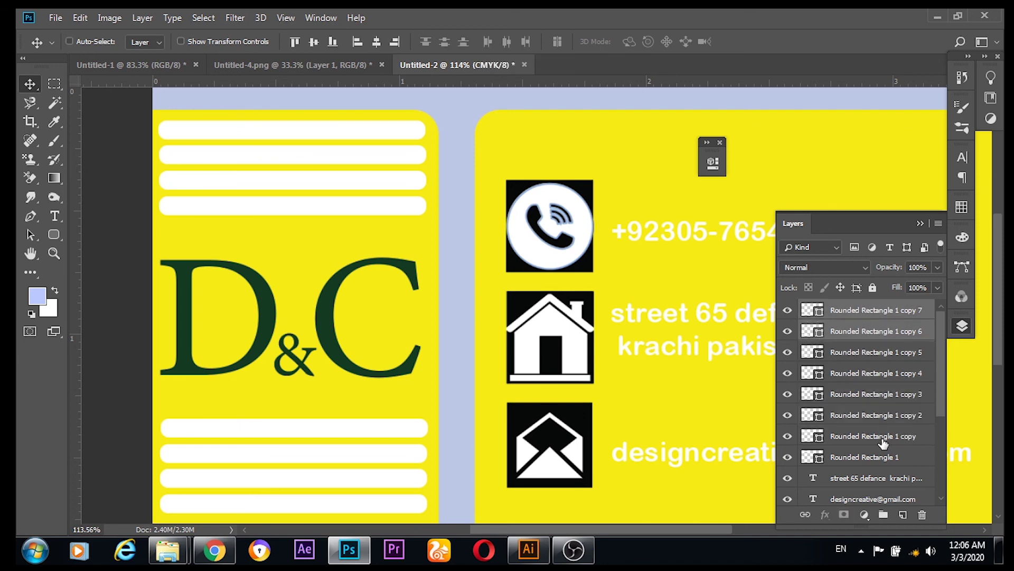
ctrl+click(883, 458)
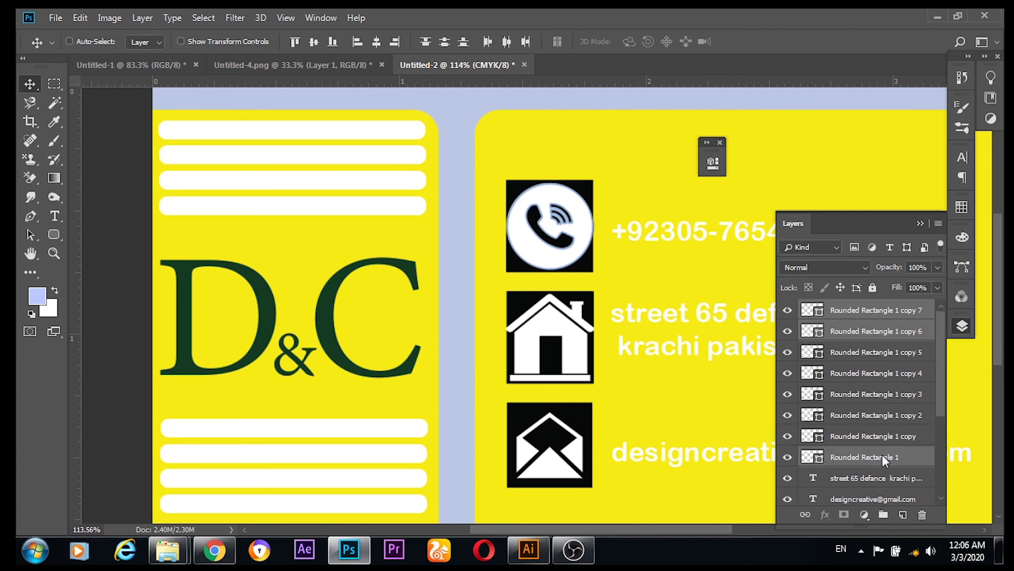
ctrl+click(881, 436)
ctrl+click(885, 415)
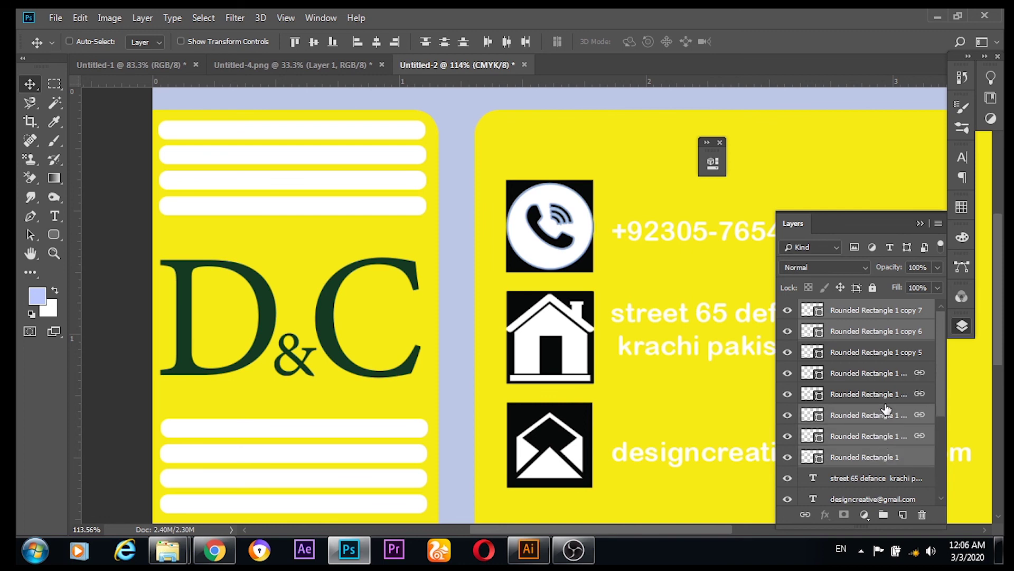
ctrl+click(890, 359)
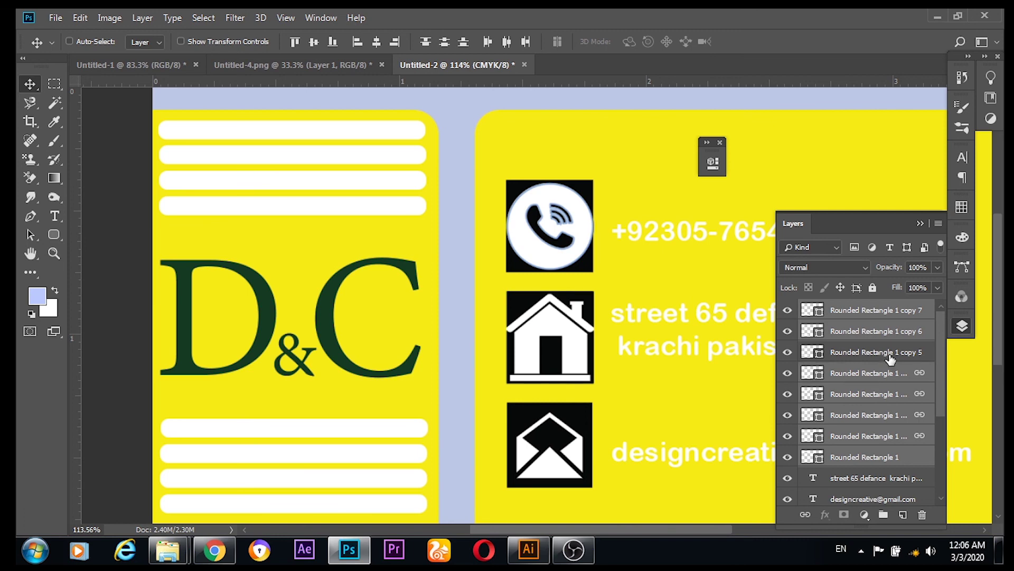
ctrl+click(891, 359)
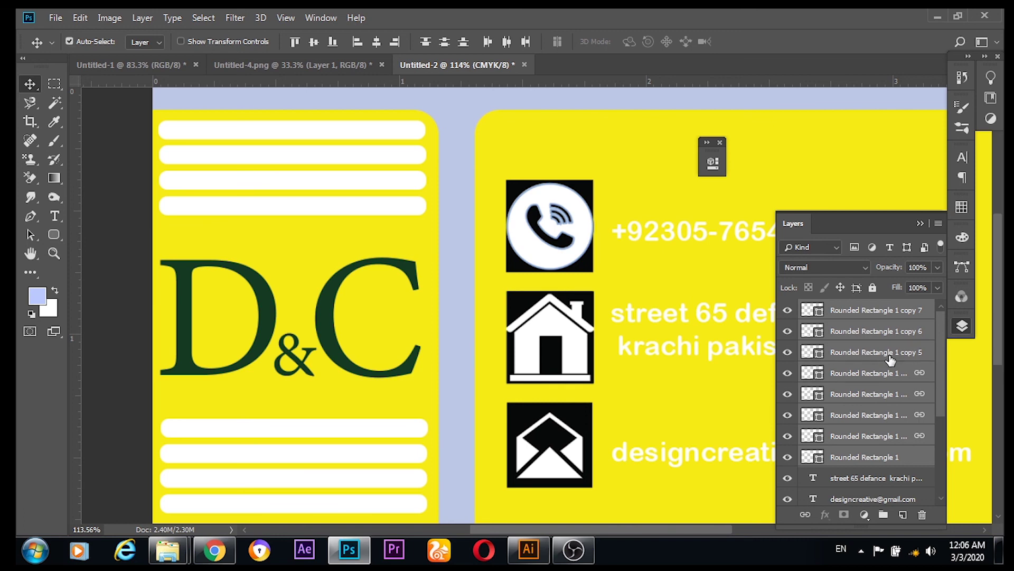
right_click(890, 357)
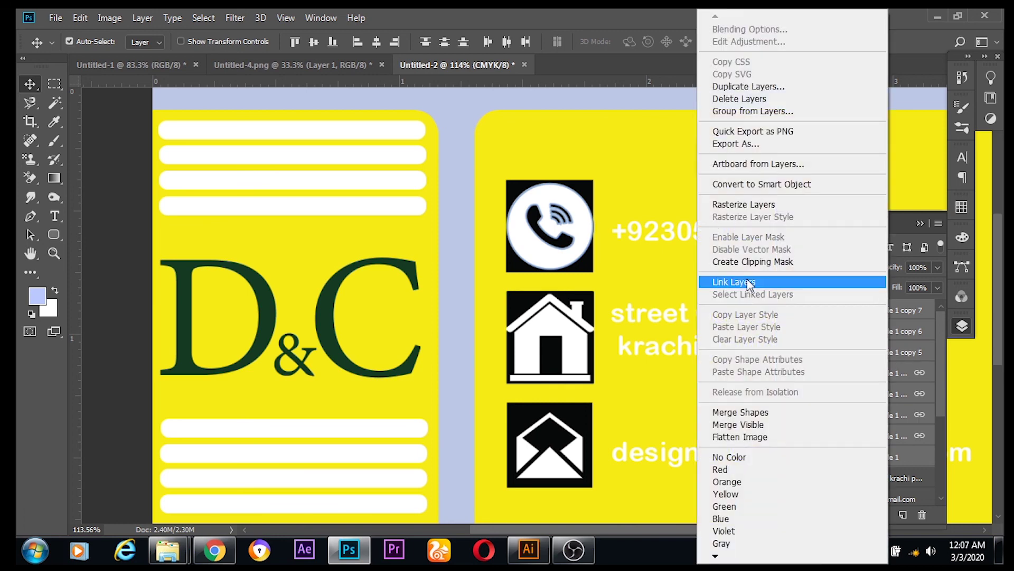
click(740, 280)
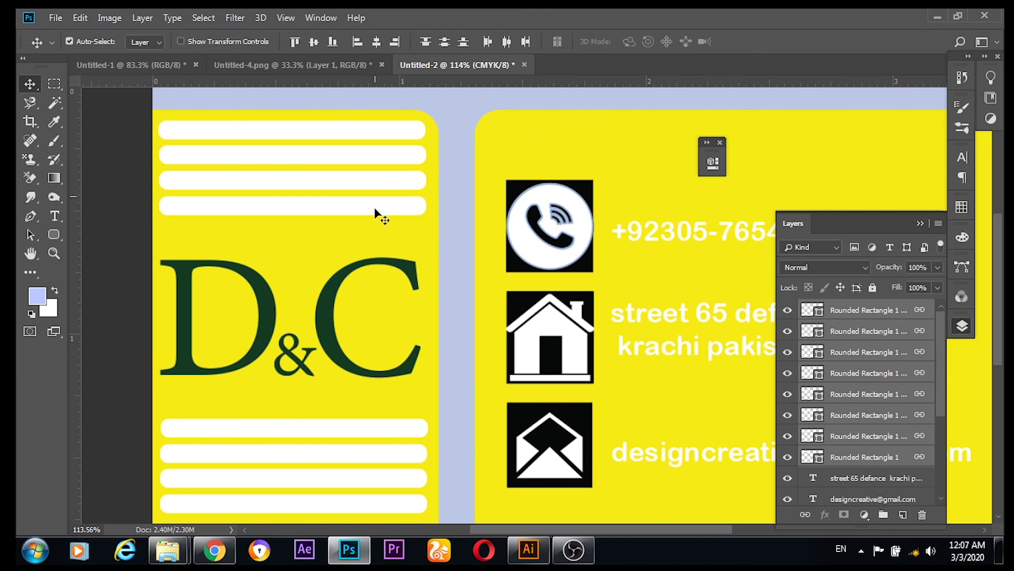
Step: Move the linked white bars slightly right and down on the left yellow panel
drag(375, 208, 379, 221)
scroll(378, 222, down, 3)
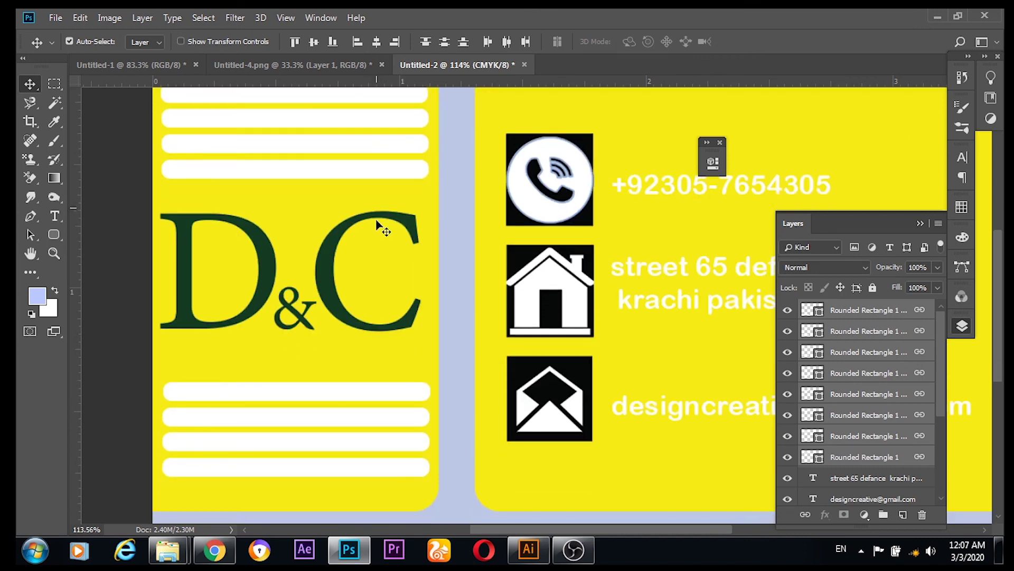
drag(368, 179, 370, 185)
scroll(369, 185, up, 3)
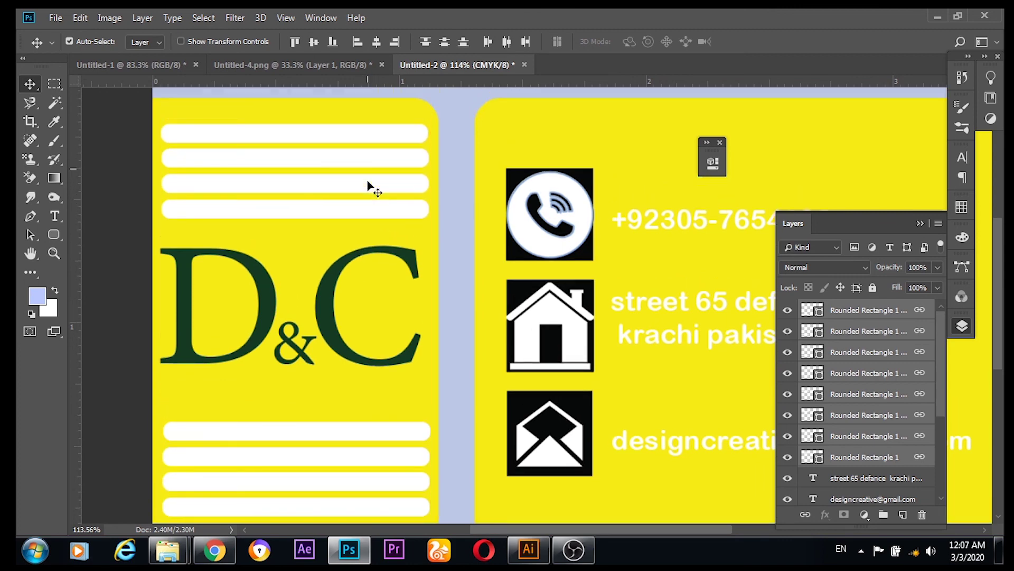
scroll(369, 183, down, 1)
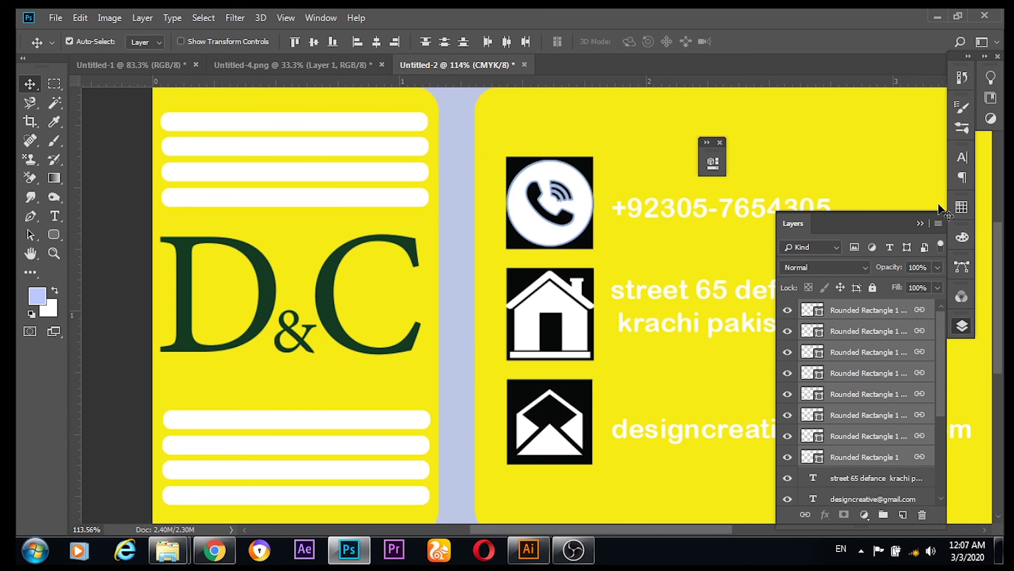
Step: Collapse the layers list and close the small floating panel covering the card
click(920, 223)
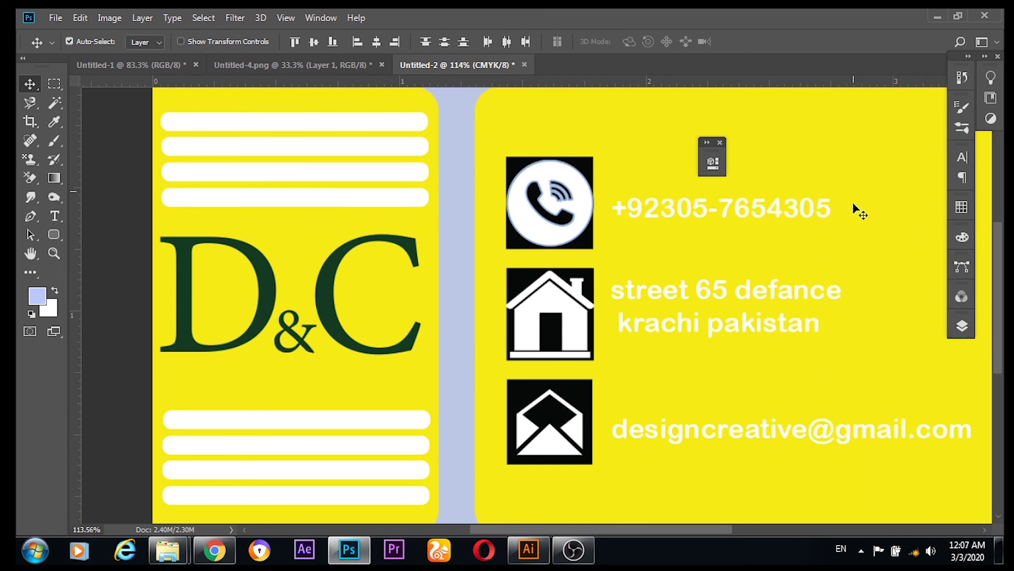
scroll(854, 208, down, 1)
scroll(854, 207, down, 2)
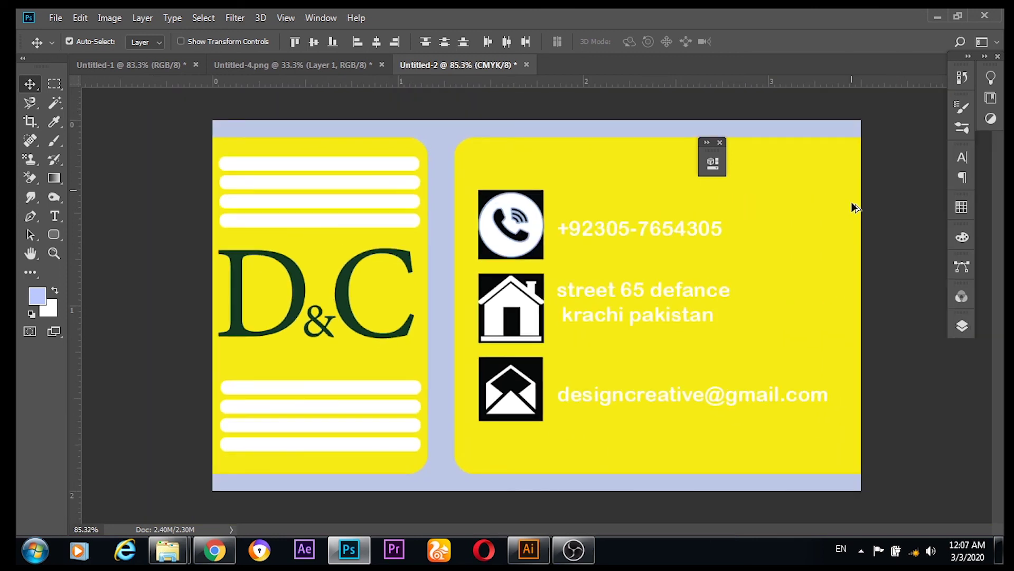
click(720, 142)
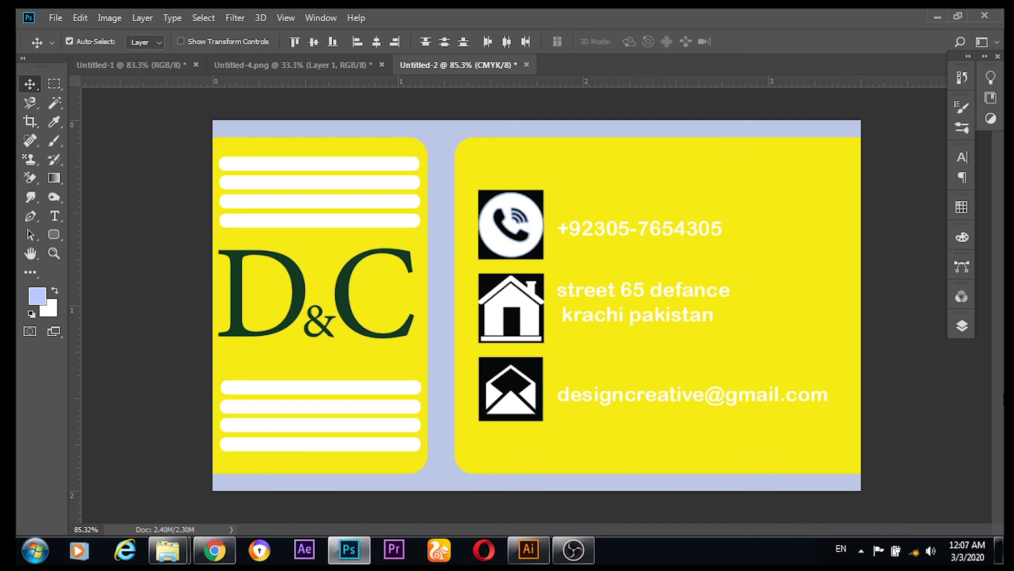